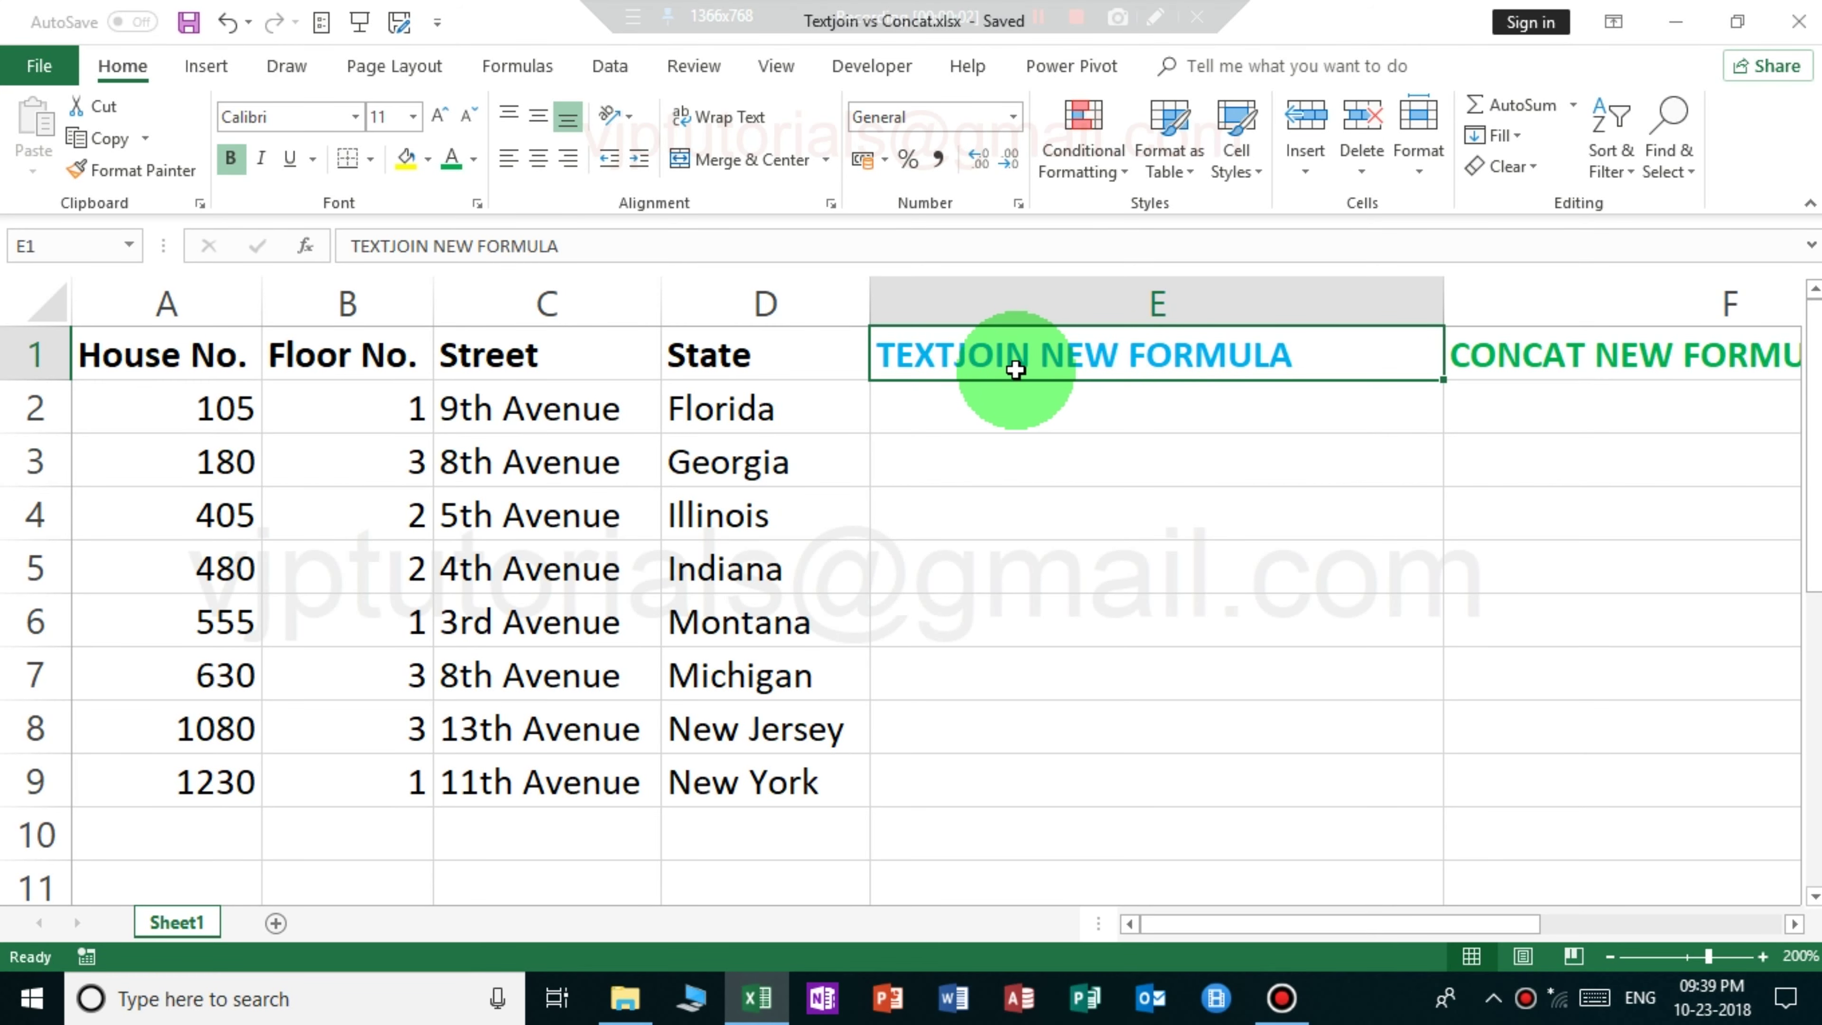
Begin a TEXTJOIN formula in E2 with a ", " delimiter and TRUE to ignore empty cells
{"action": "left_click", "coordinate": [1023, 411]}
{"action": "type", "text": "="}
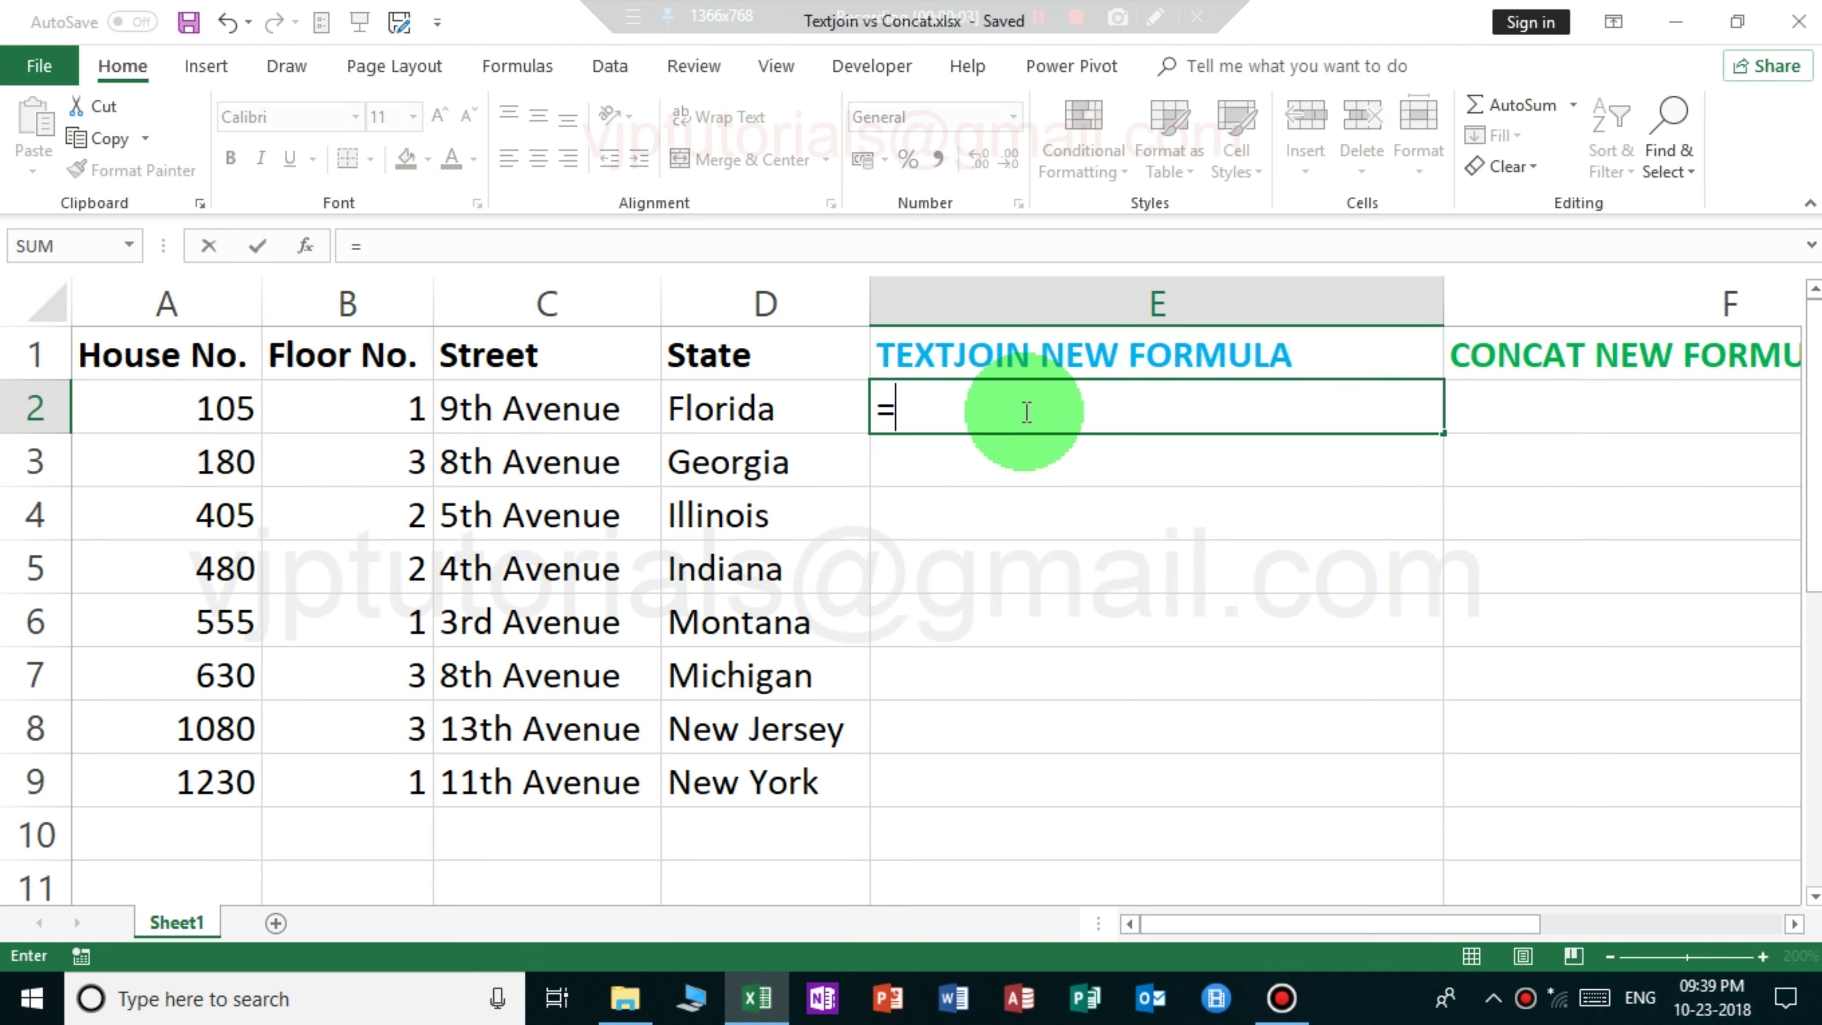
{"action": "type", "text": "text"}
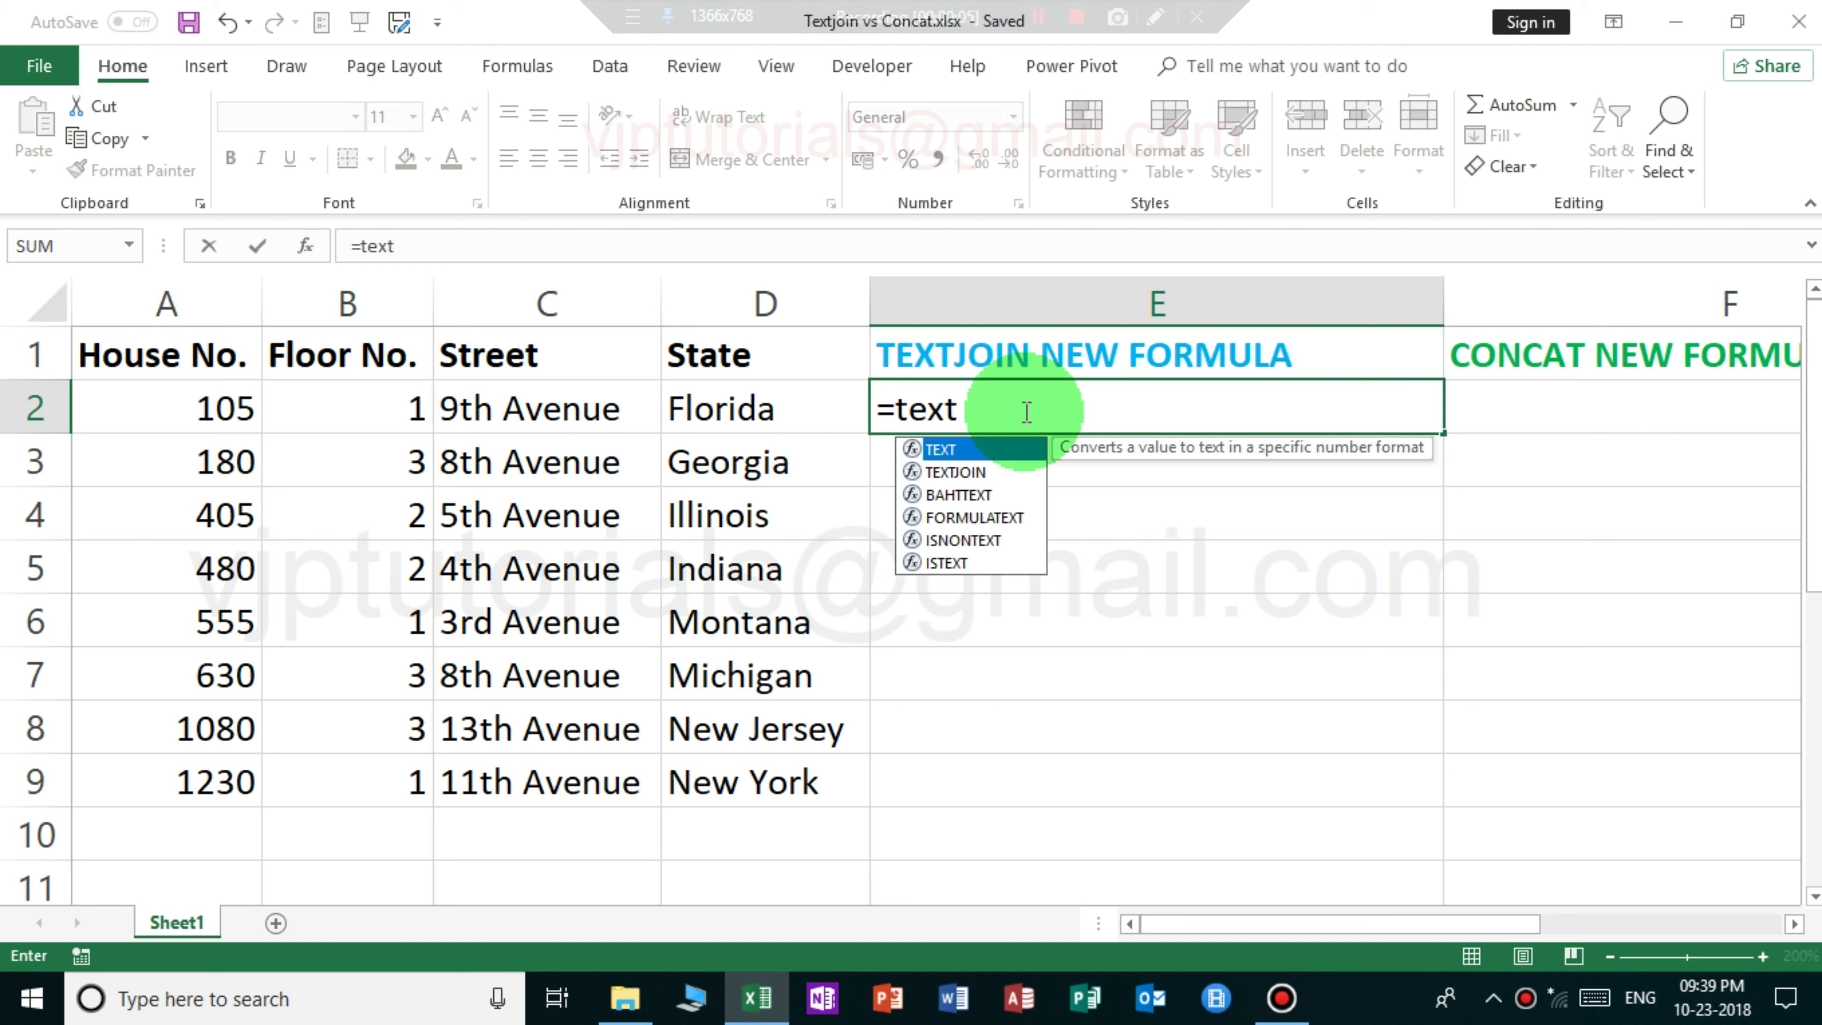
{"action": "type", "text": "join"}
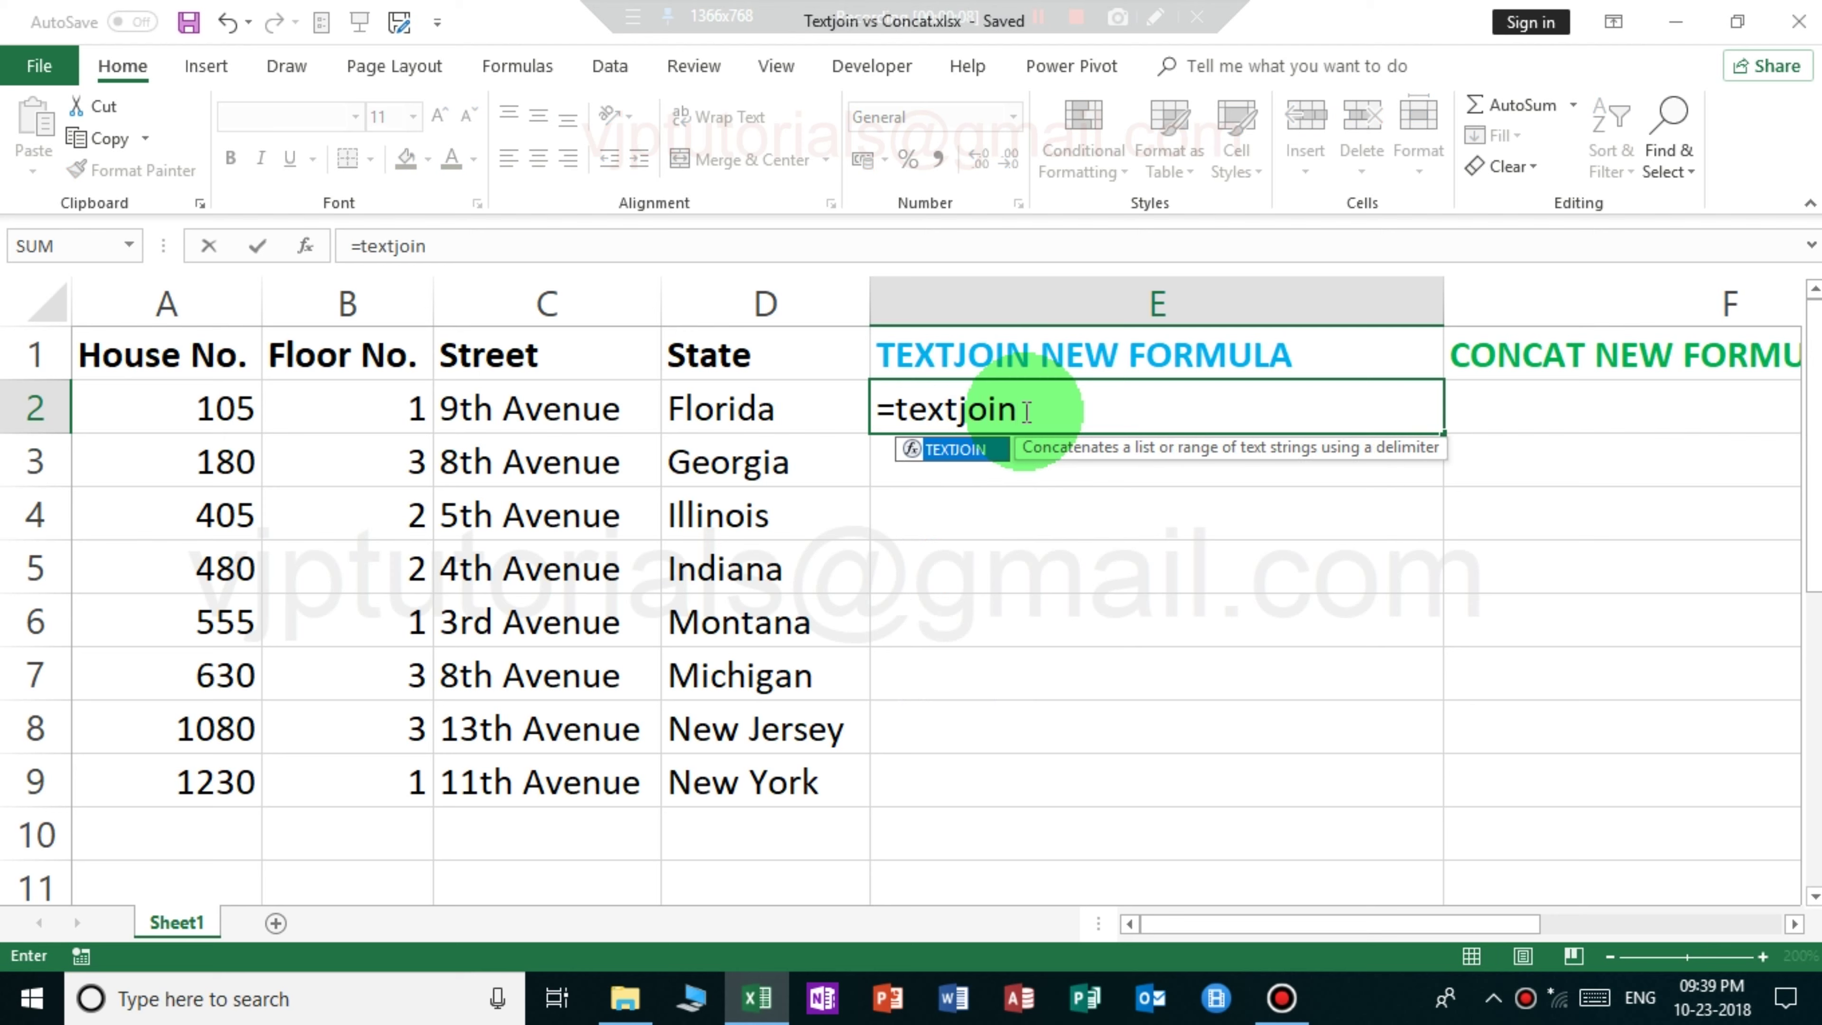
{"action": "type", "text": "(\","}
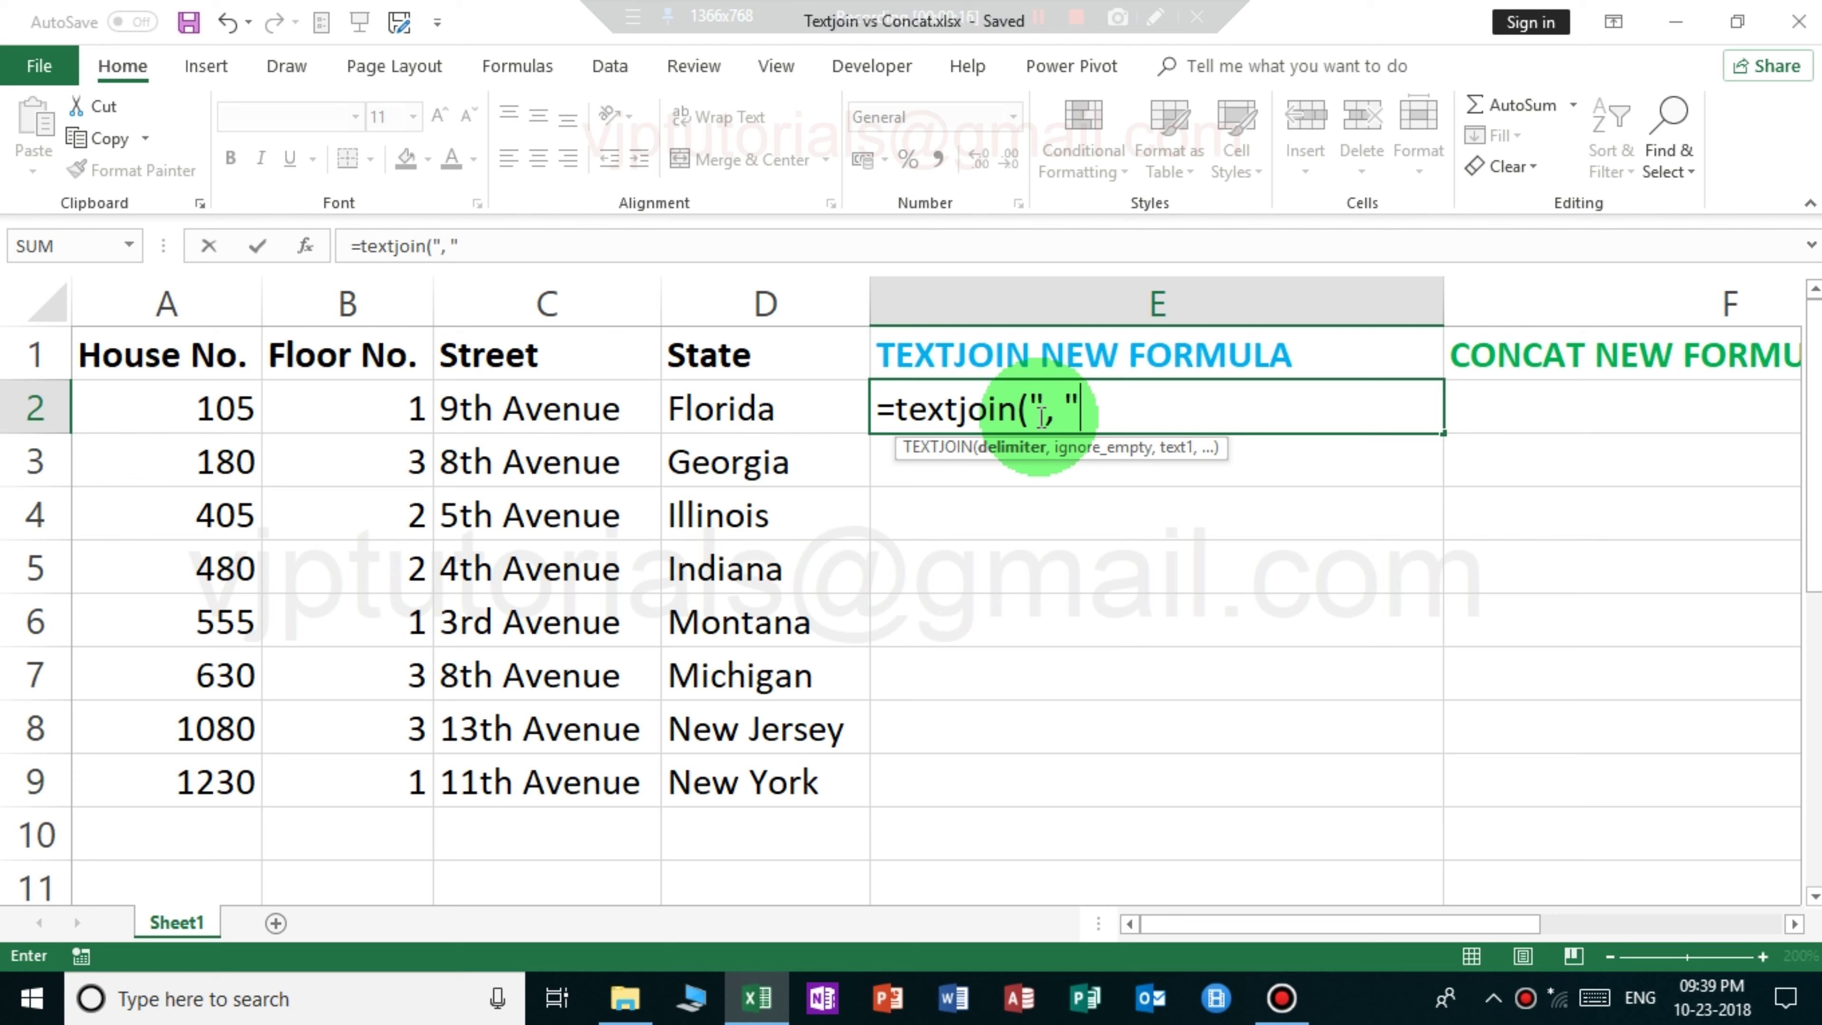
{"action": "type", "text": ","}
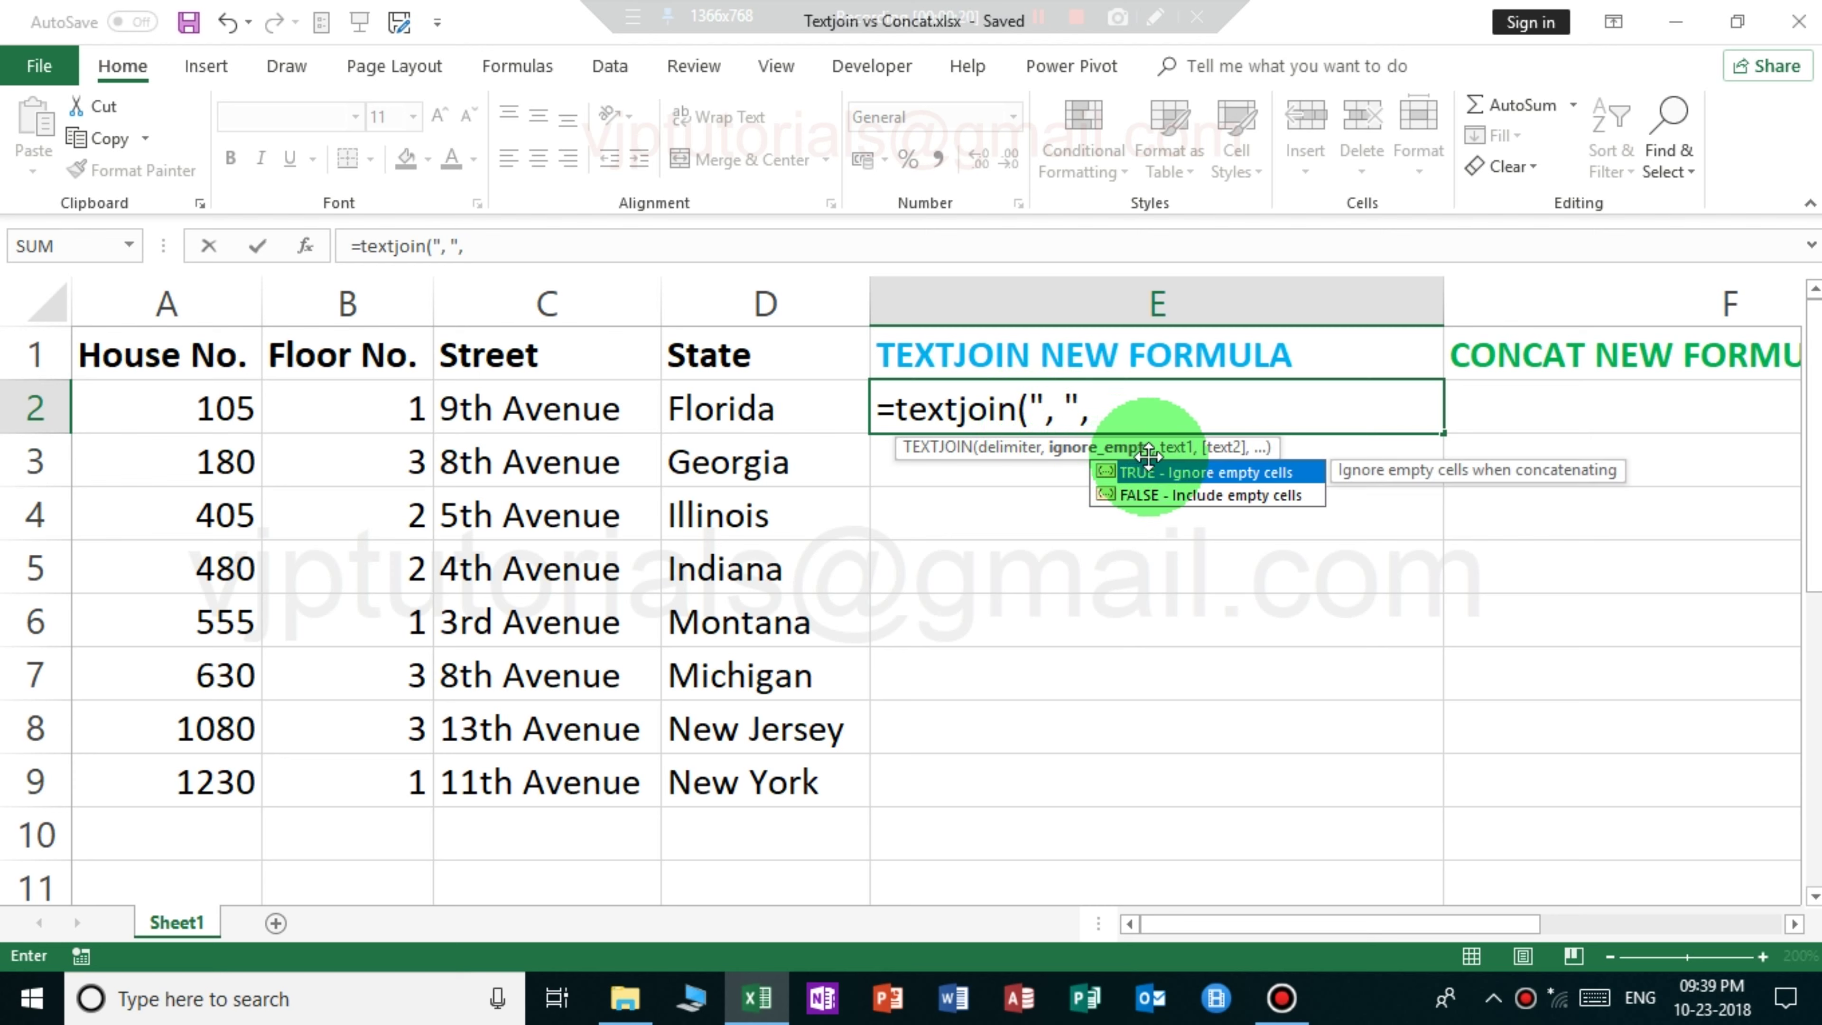
{"action": "double_click", "coordinate": [1172, 474]}
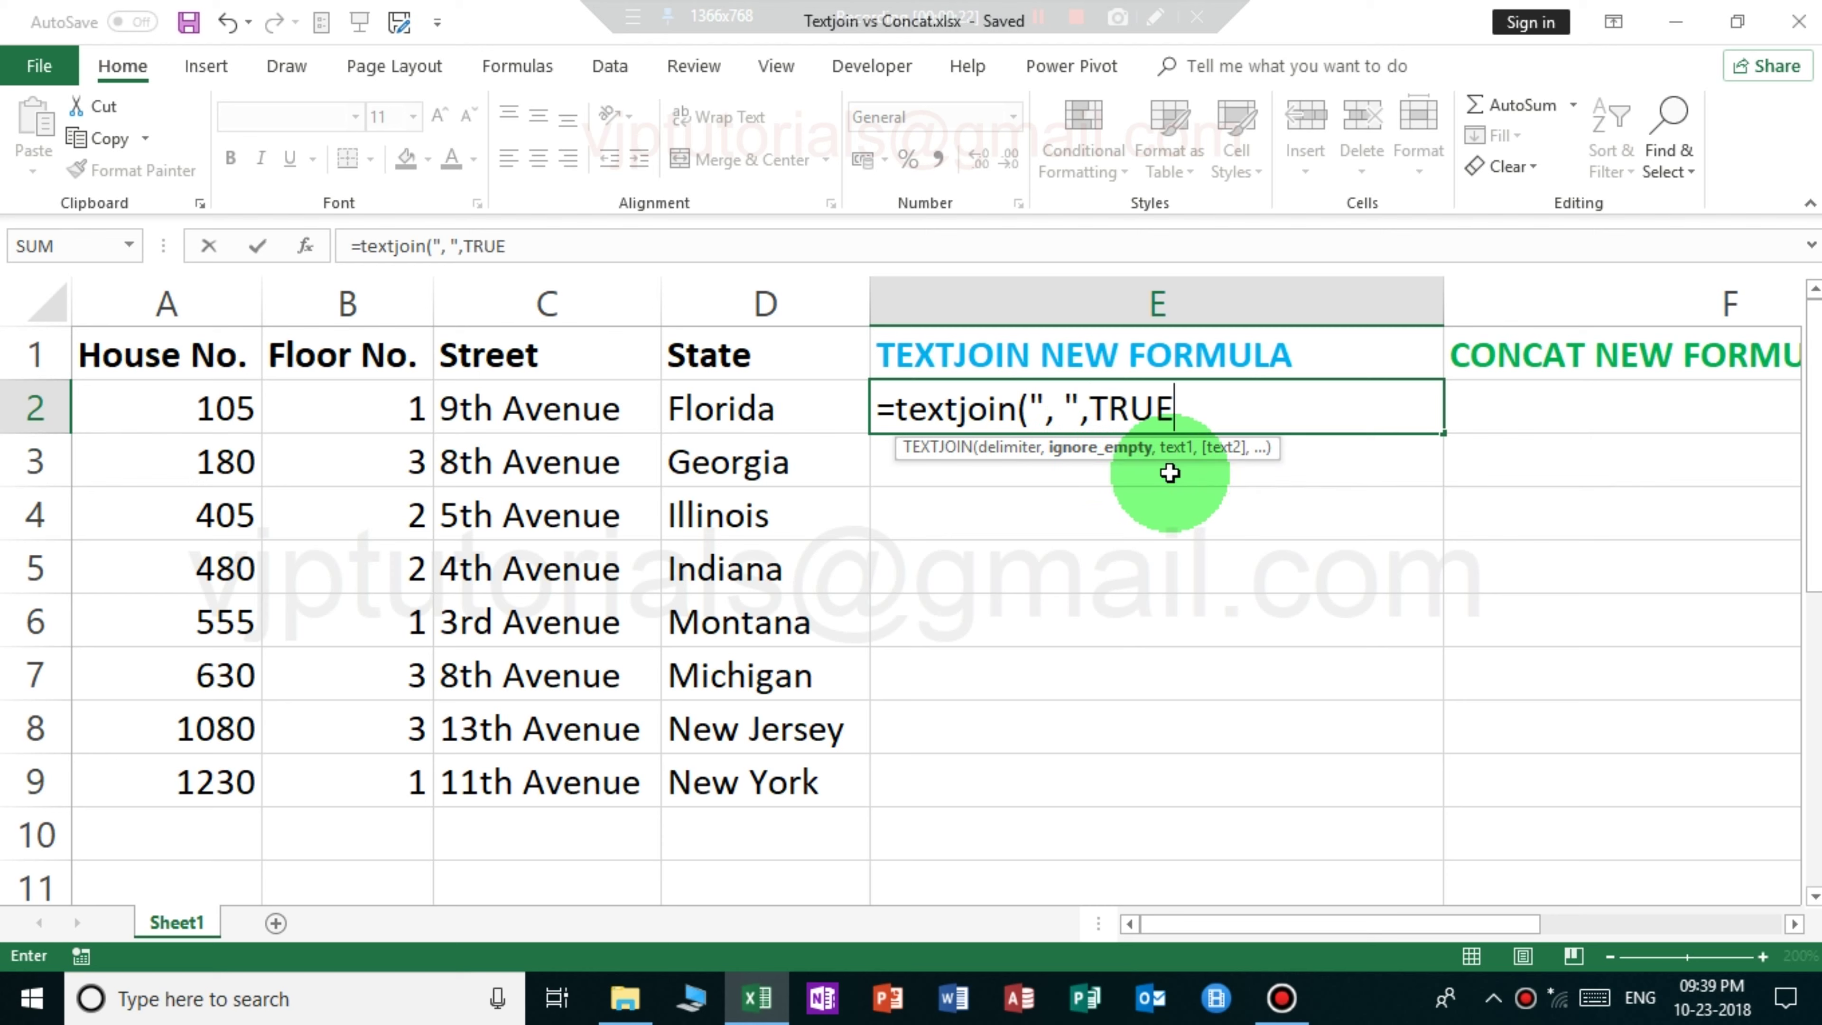
{"action": "type", "text": ","}
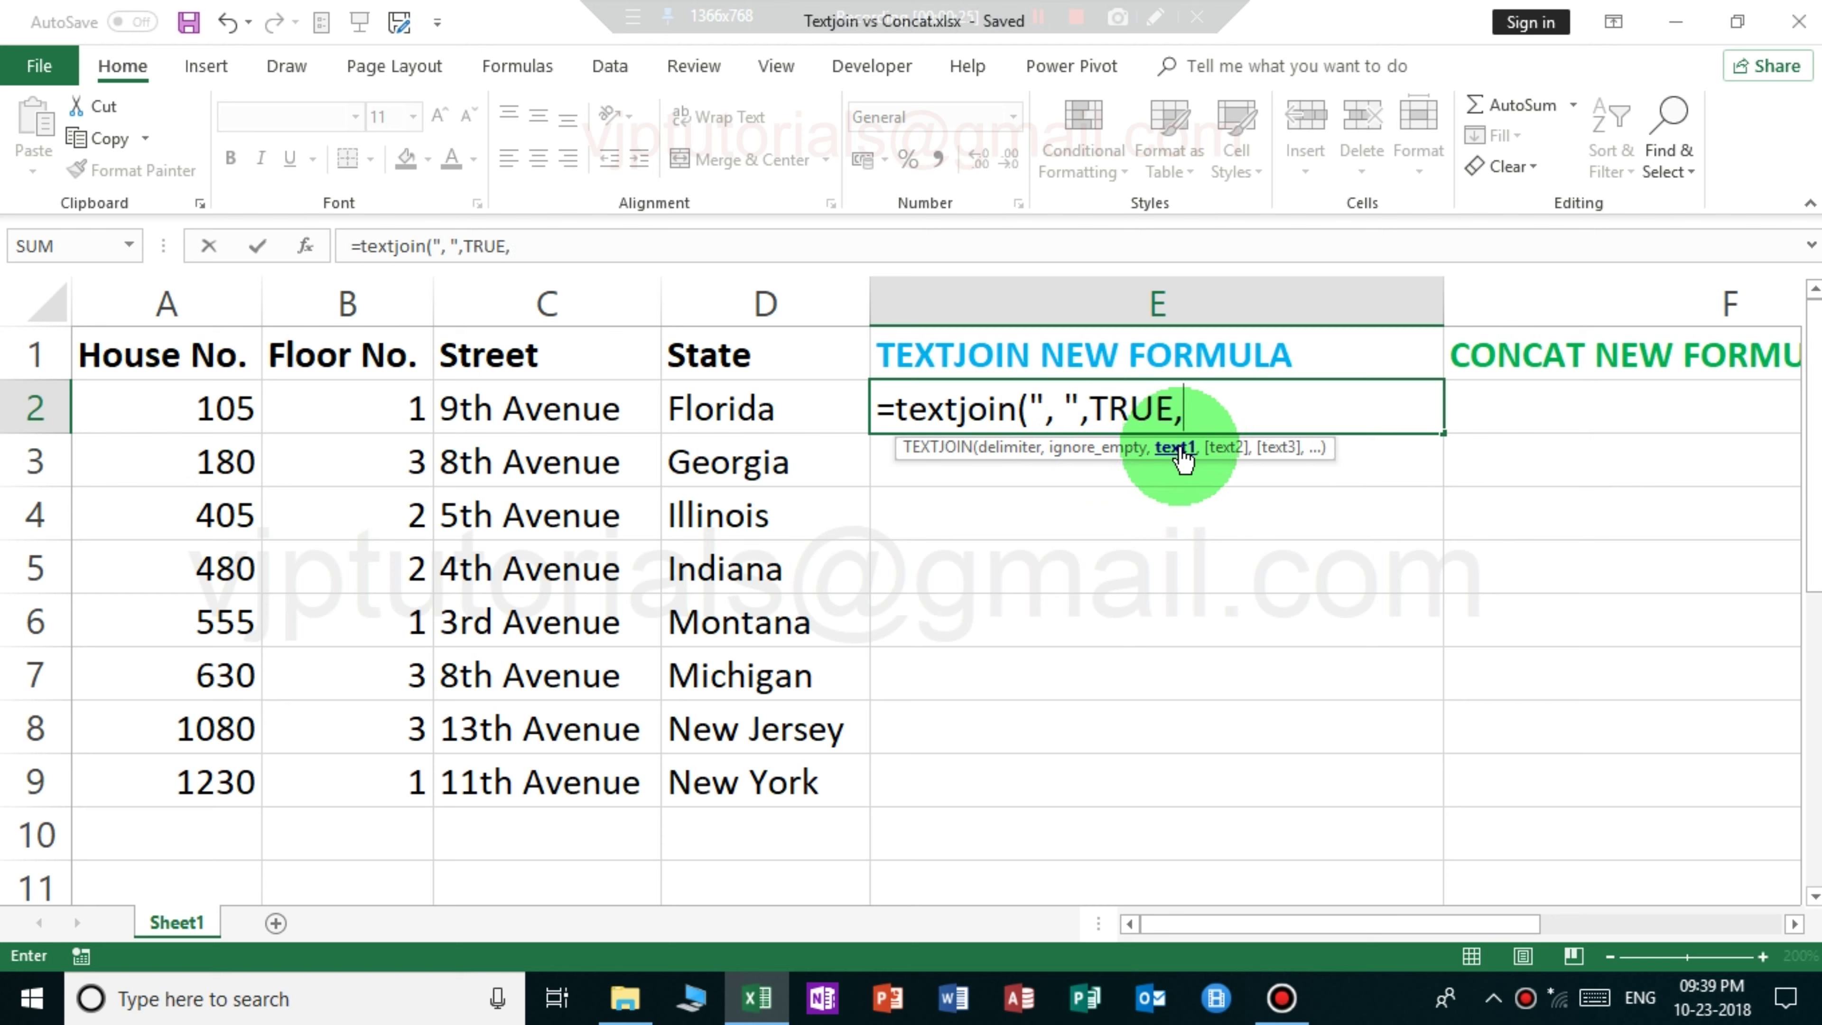
Add A2, B2, C2 and D2 as the joined cells and commit the formula
{"action": "left_click", "coordinate": [224, 406]}
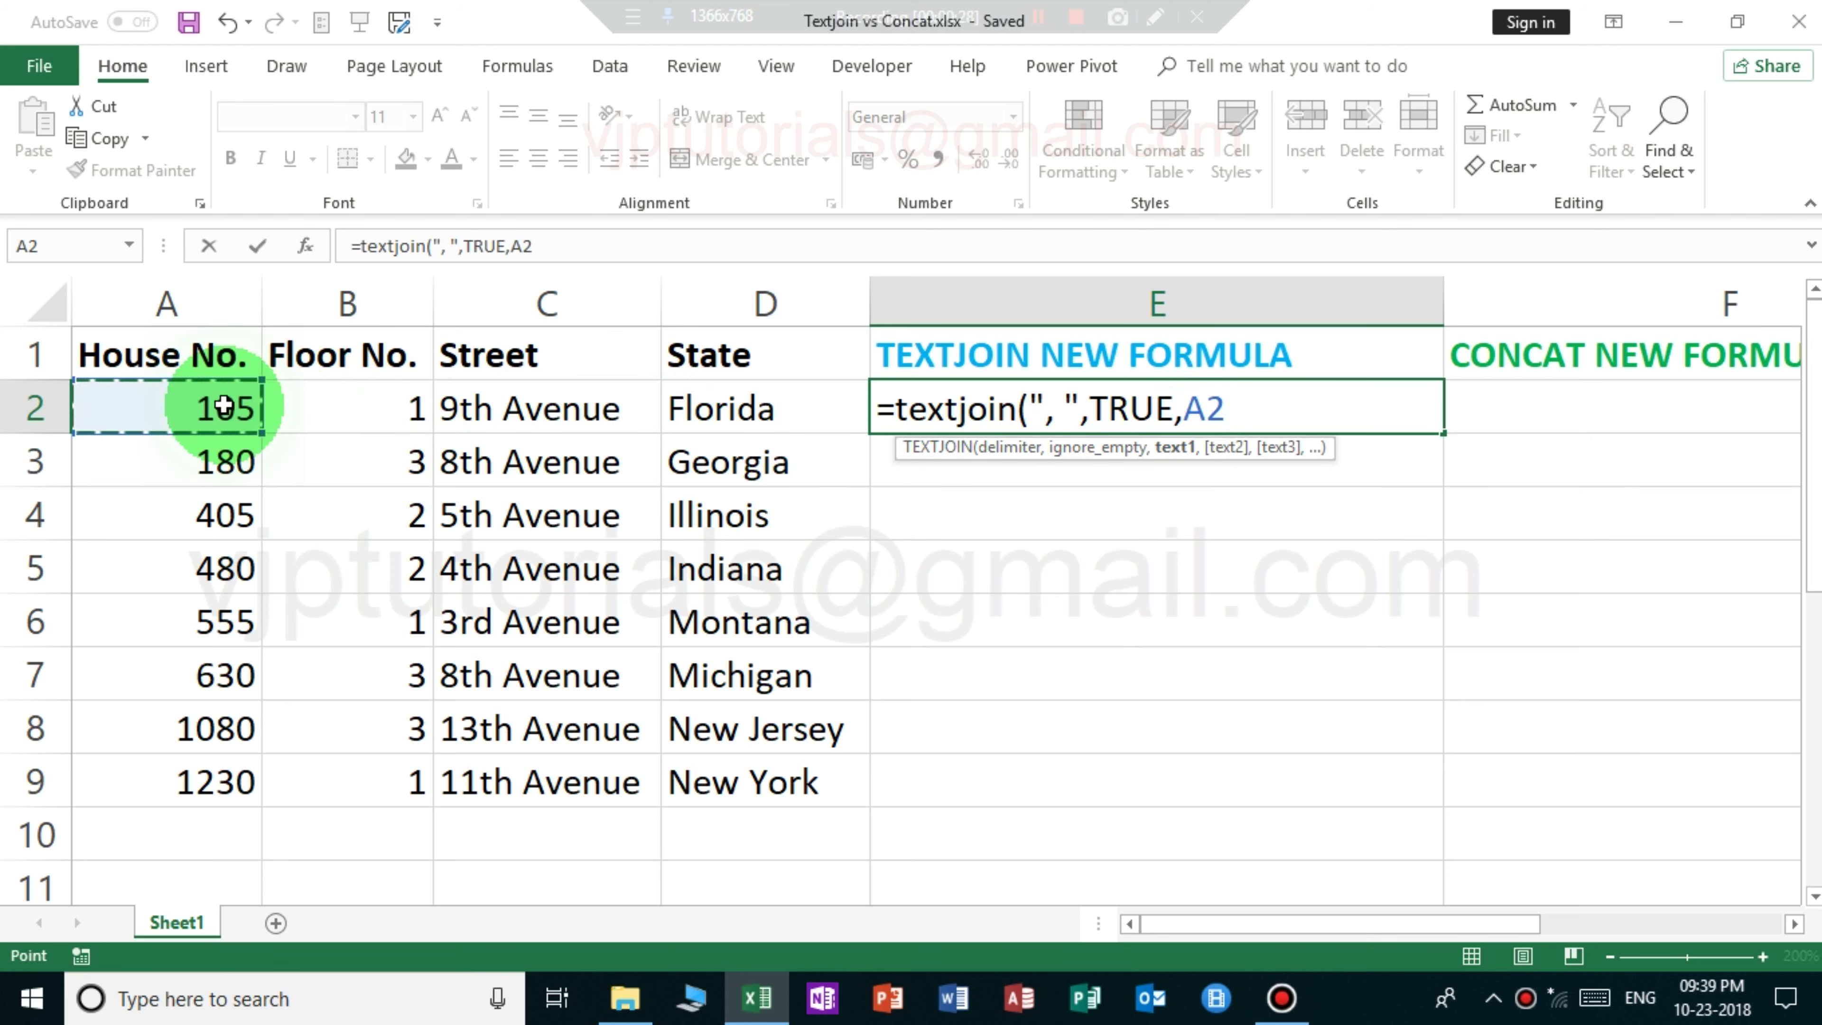
{"action": "type", "text": ","}
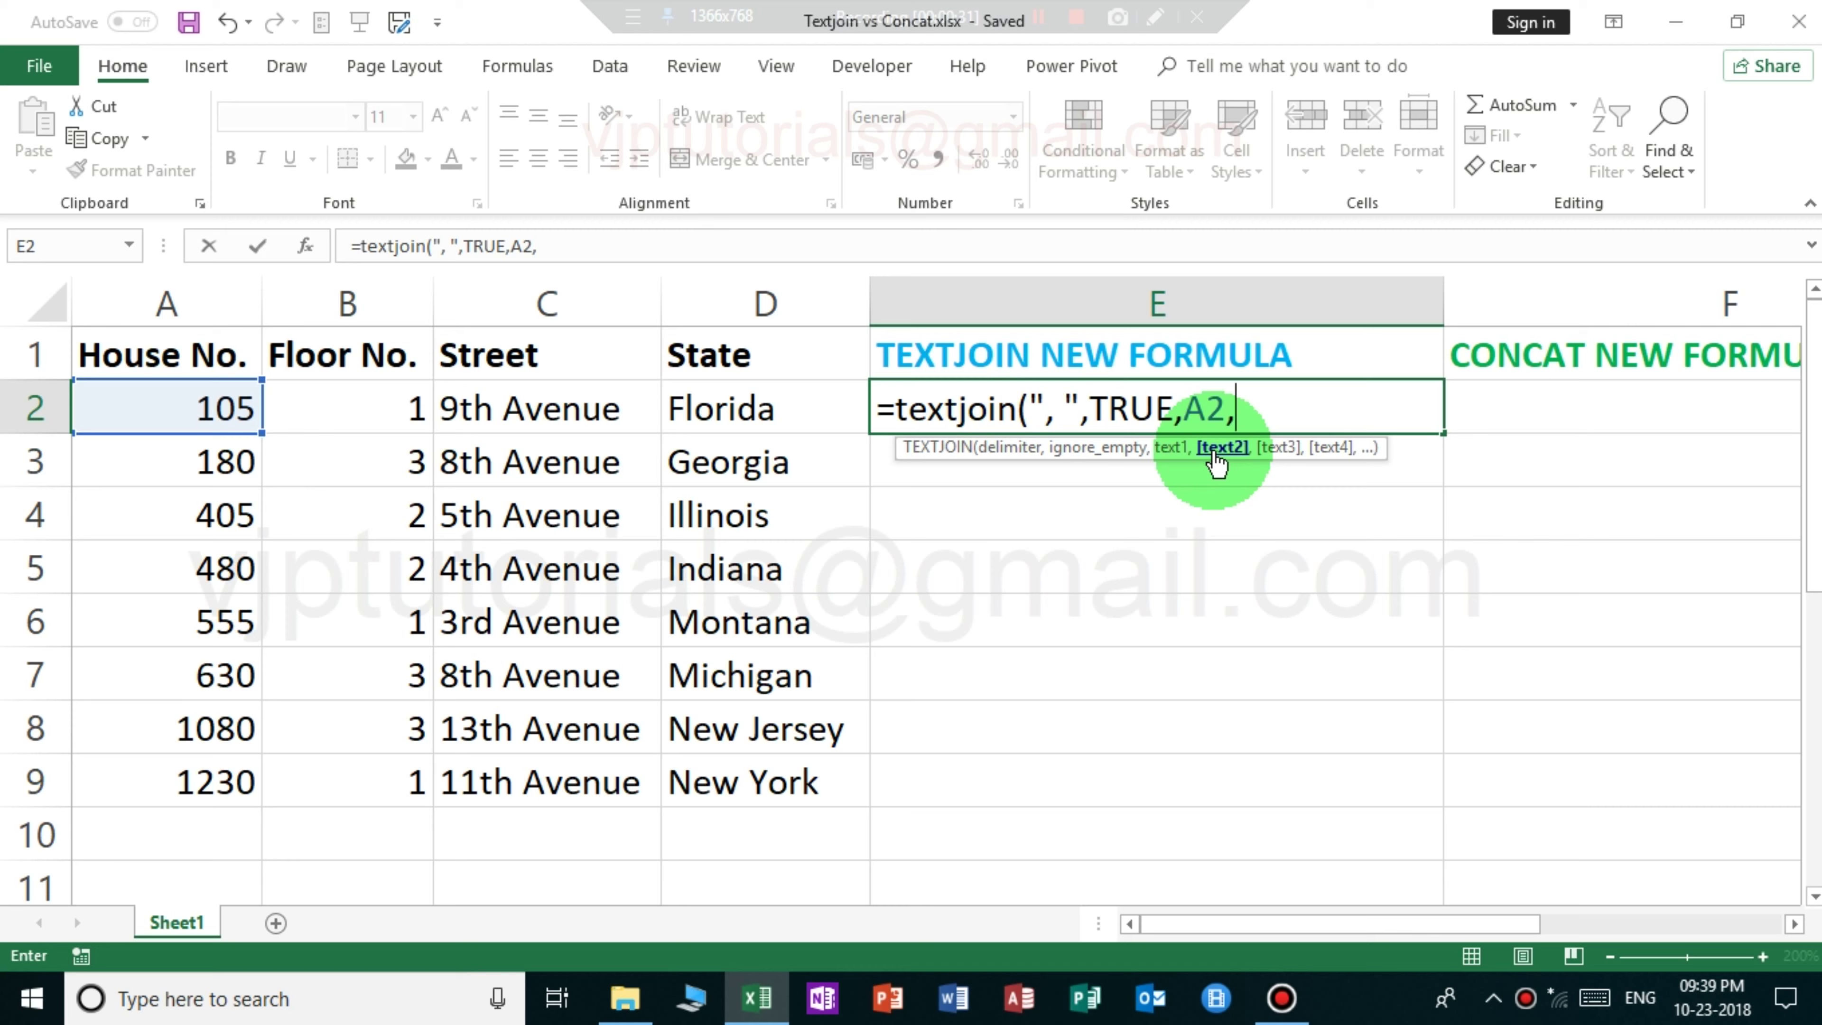
{"action": "left_click", "coordinate": [354, 413]}
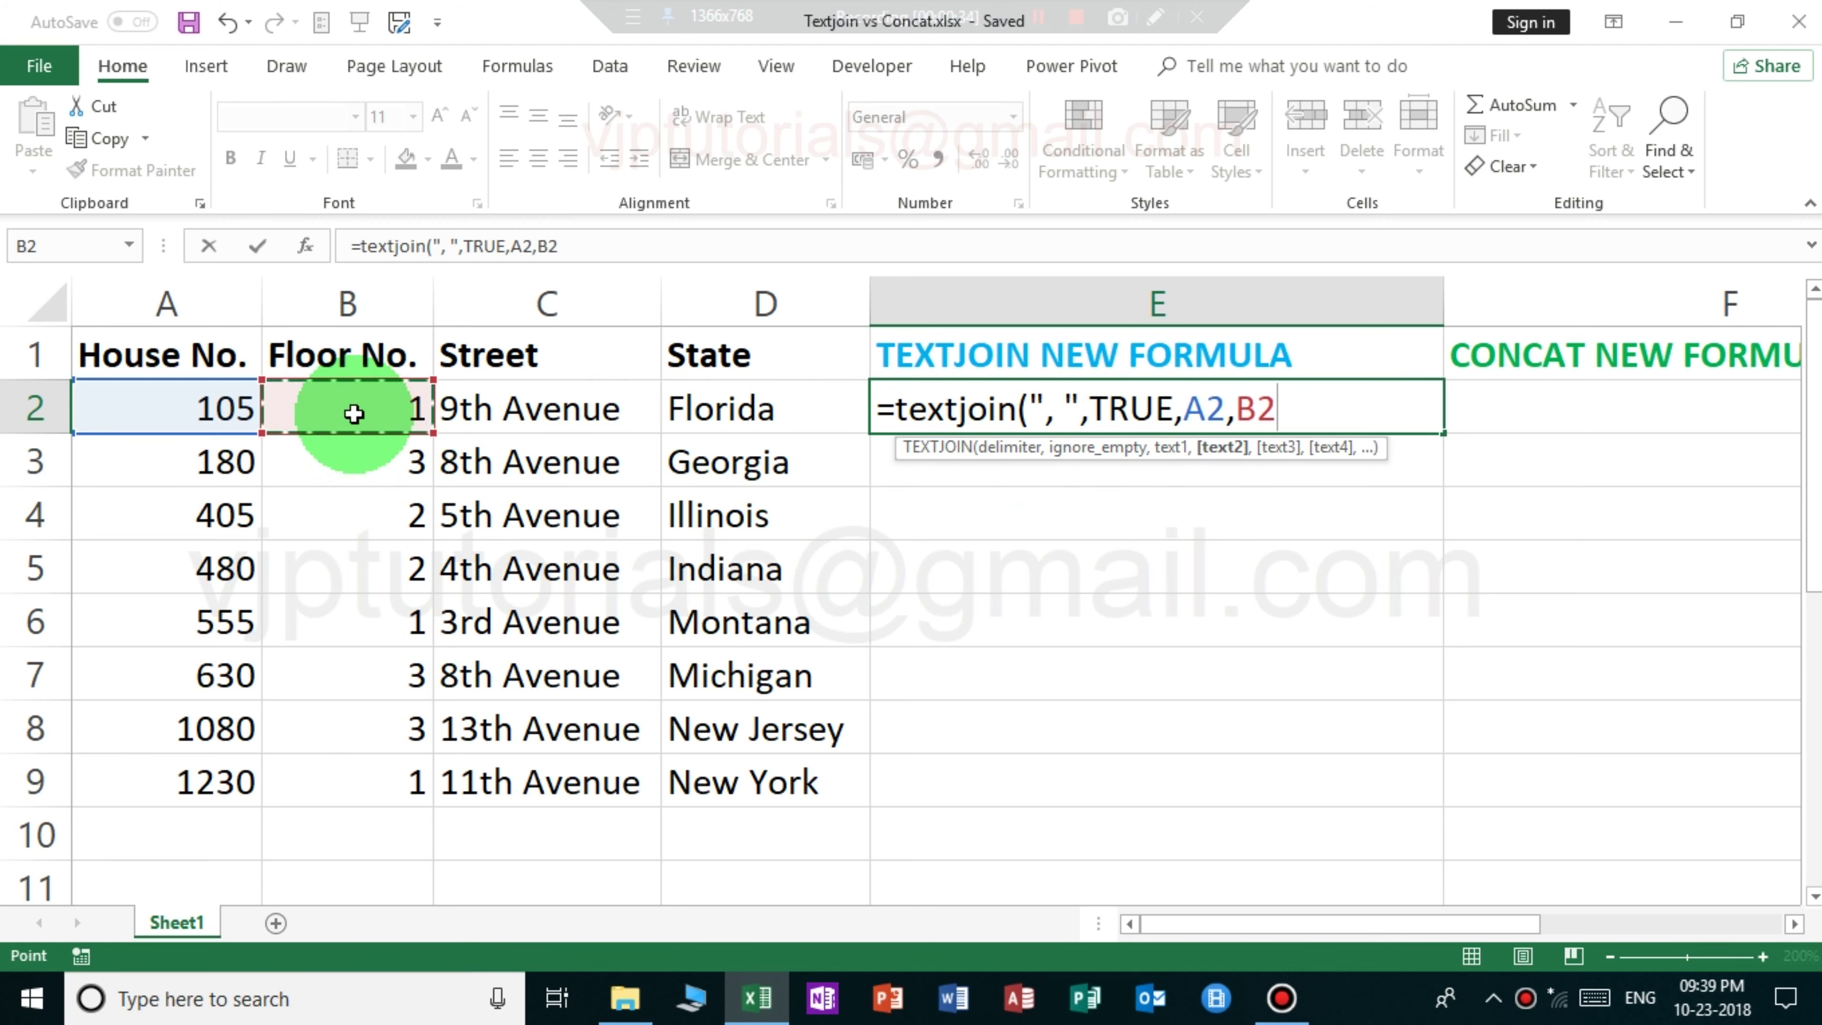
{"action": "type", "text": ","}
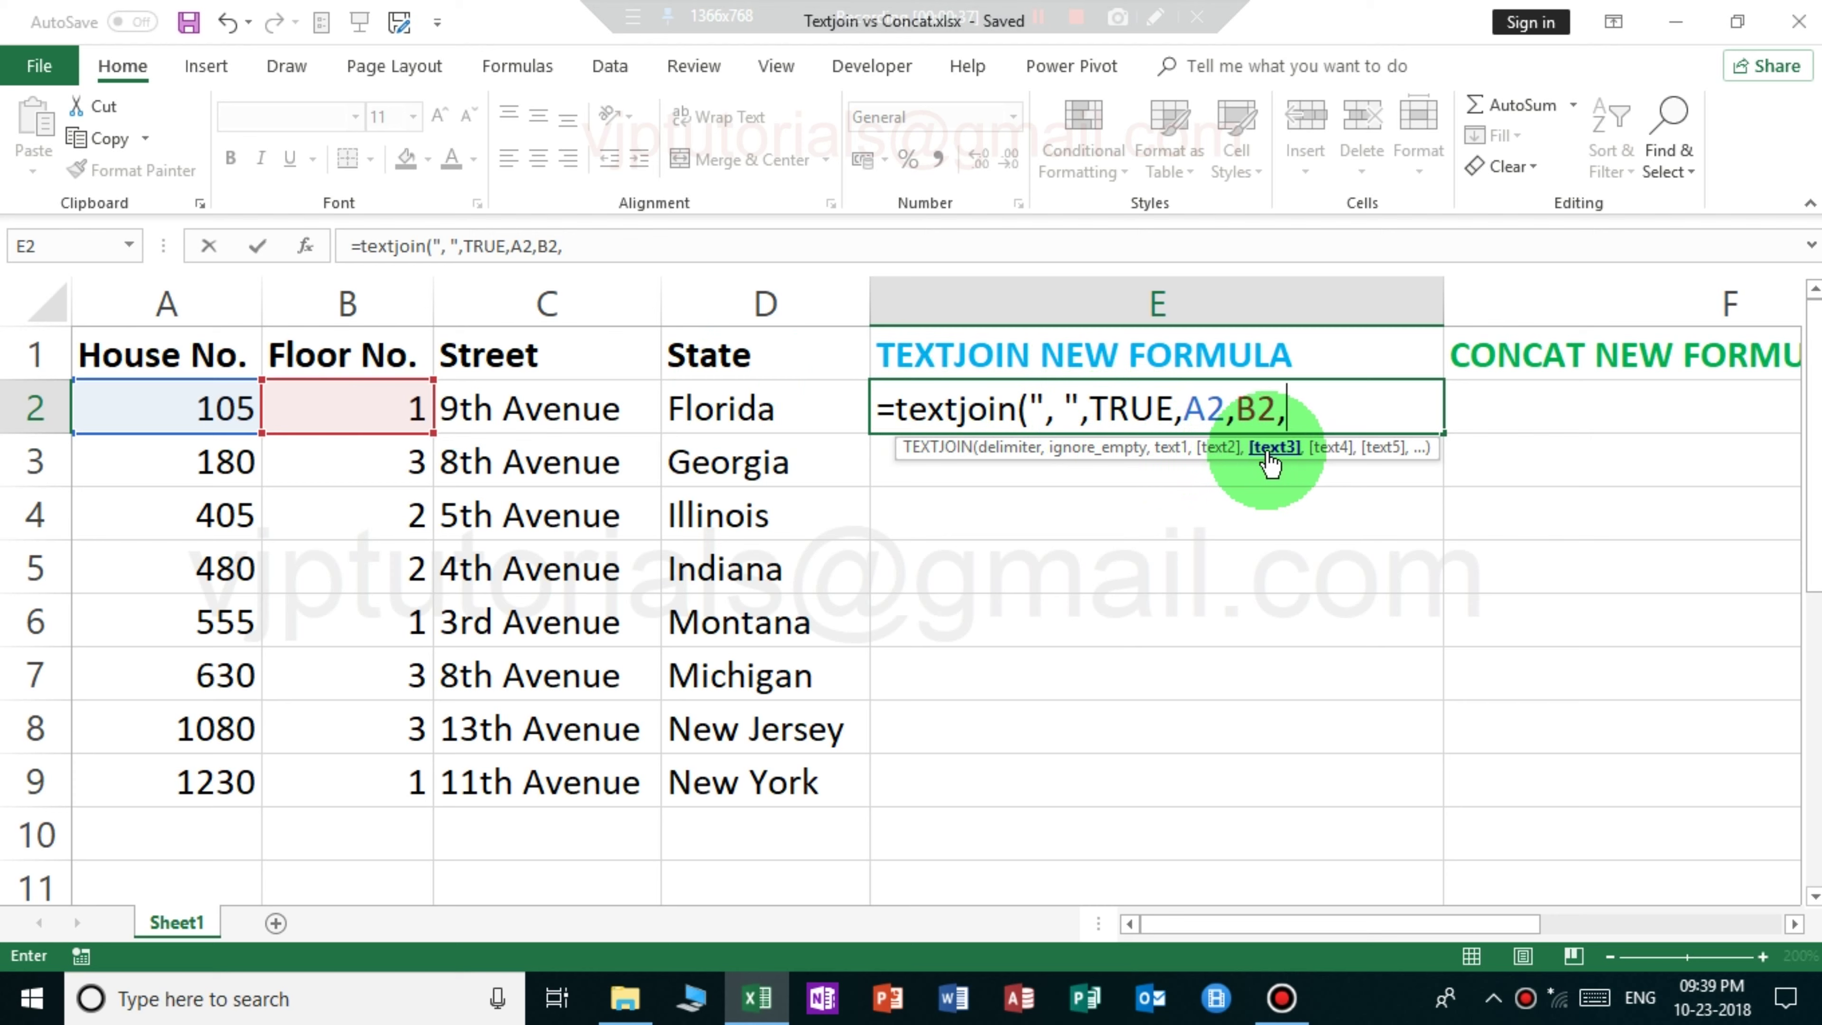
{"action": "left_click", "coordinate": [618, 408]}
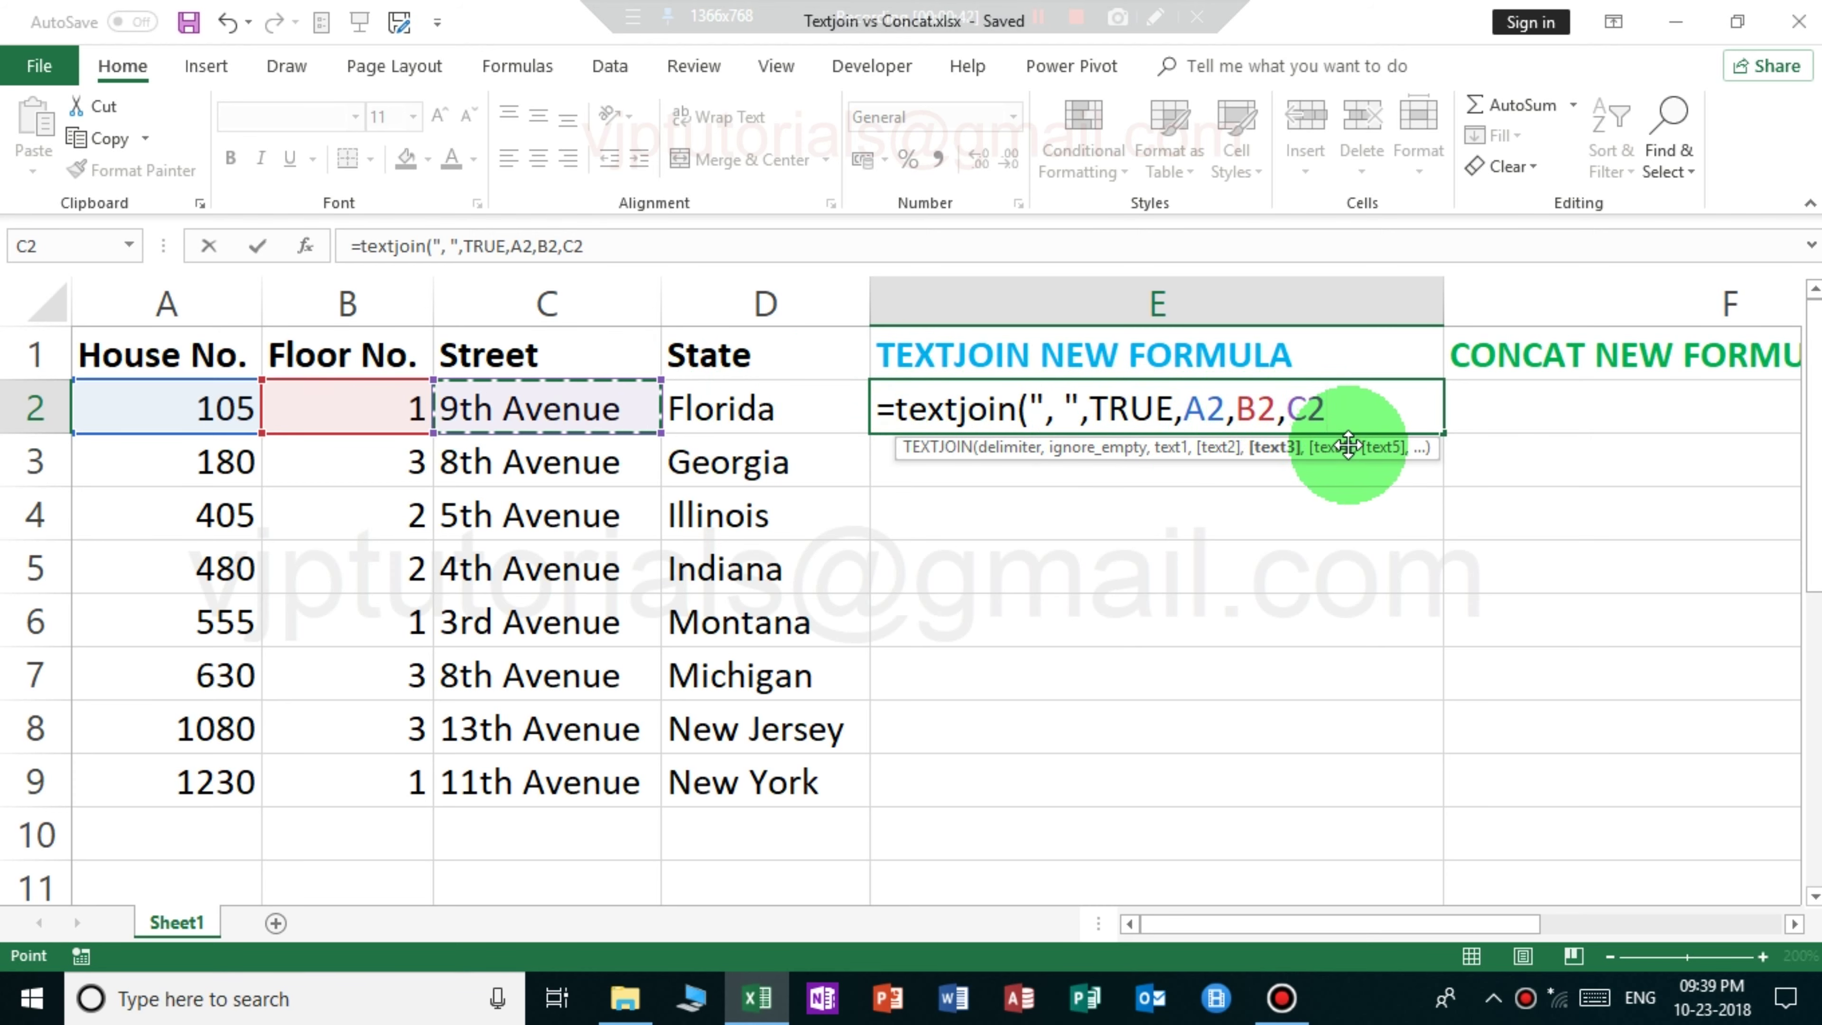
{"action": "type", "text": ","}
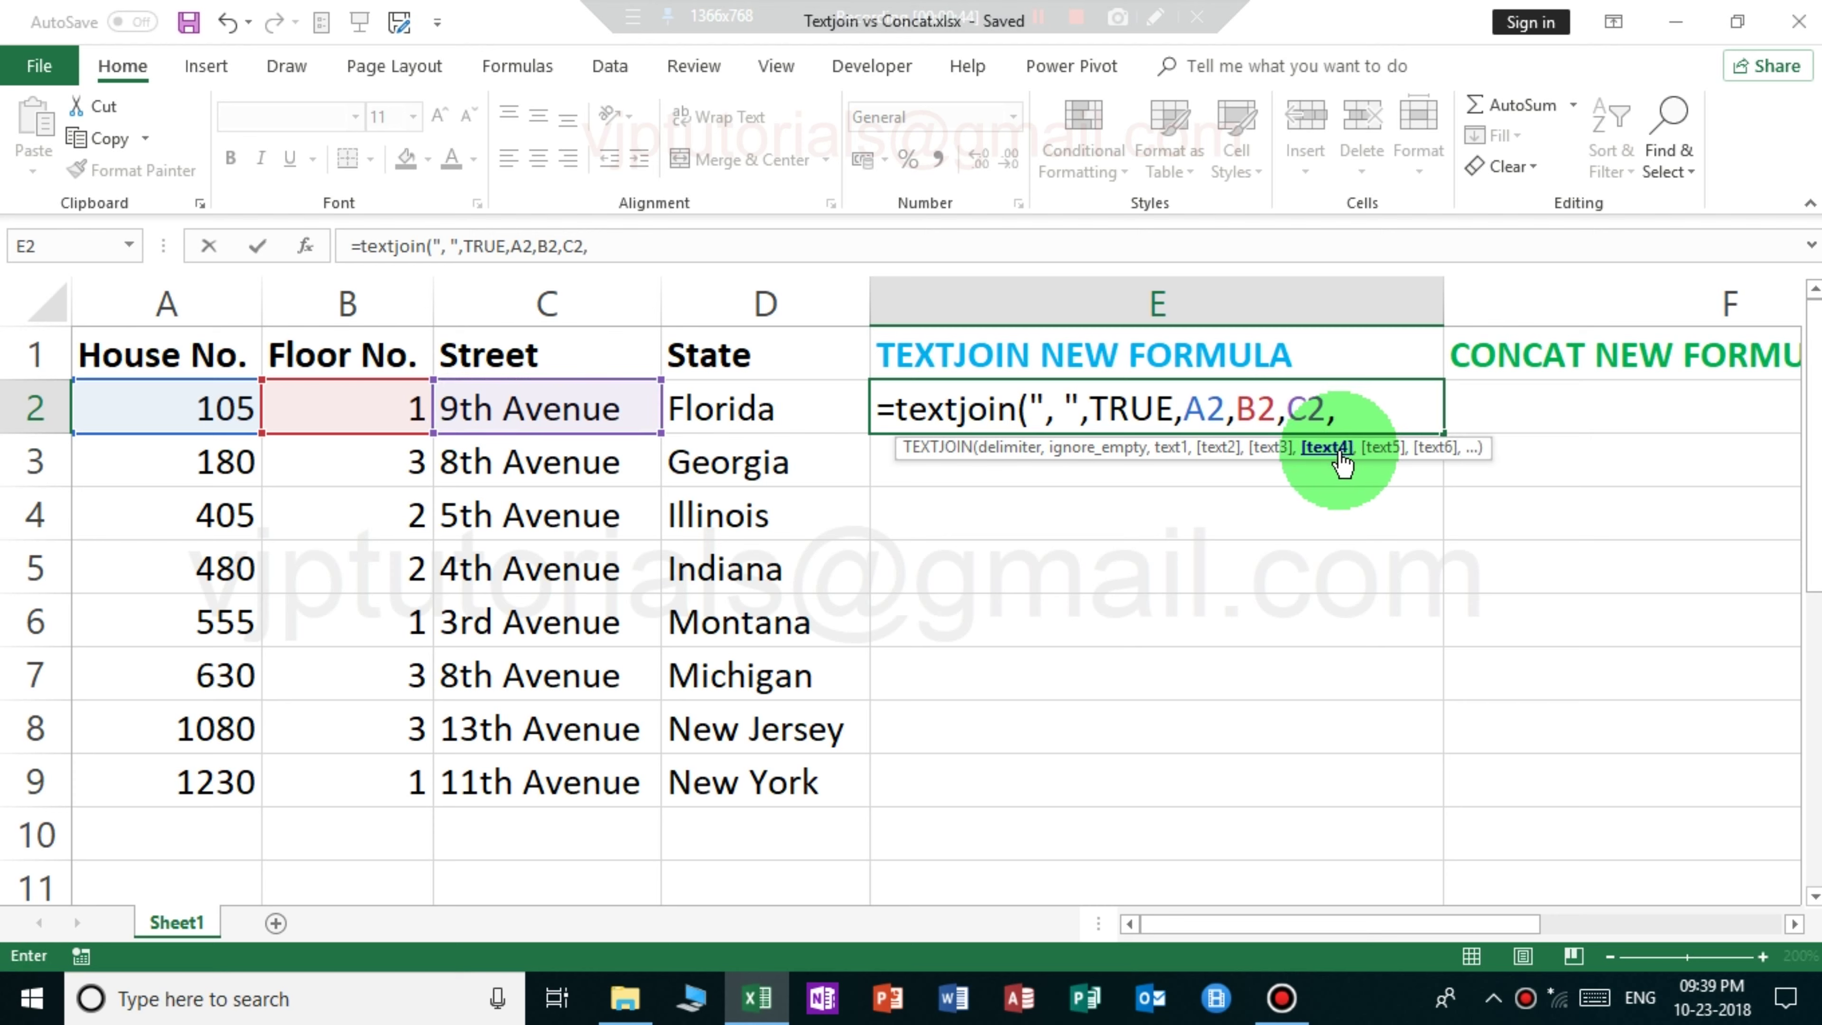
{"action": "left_click", "coordinate": [812, 406]}
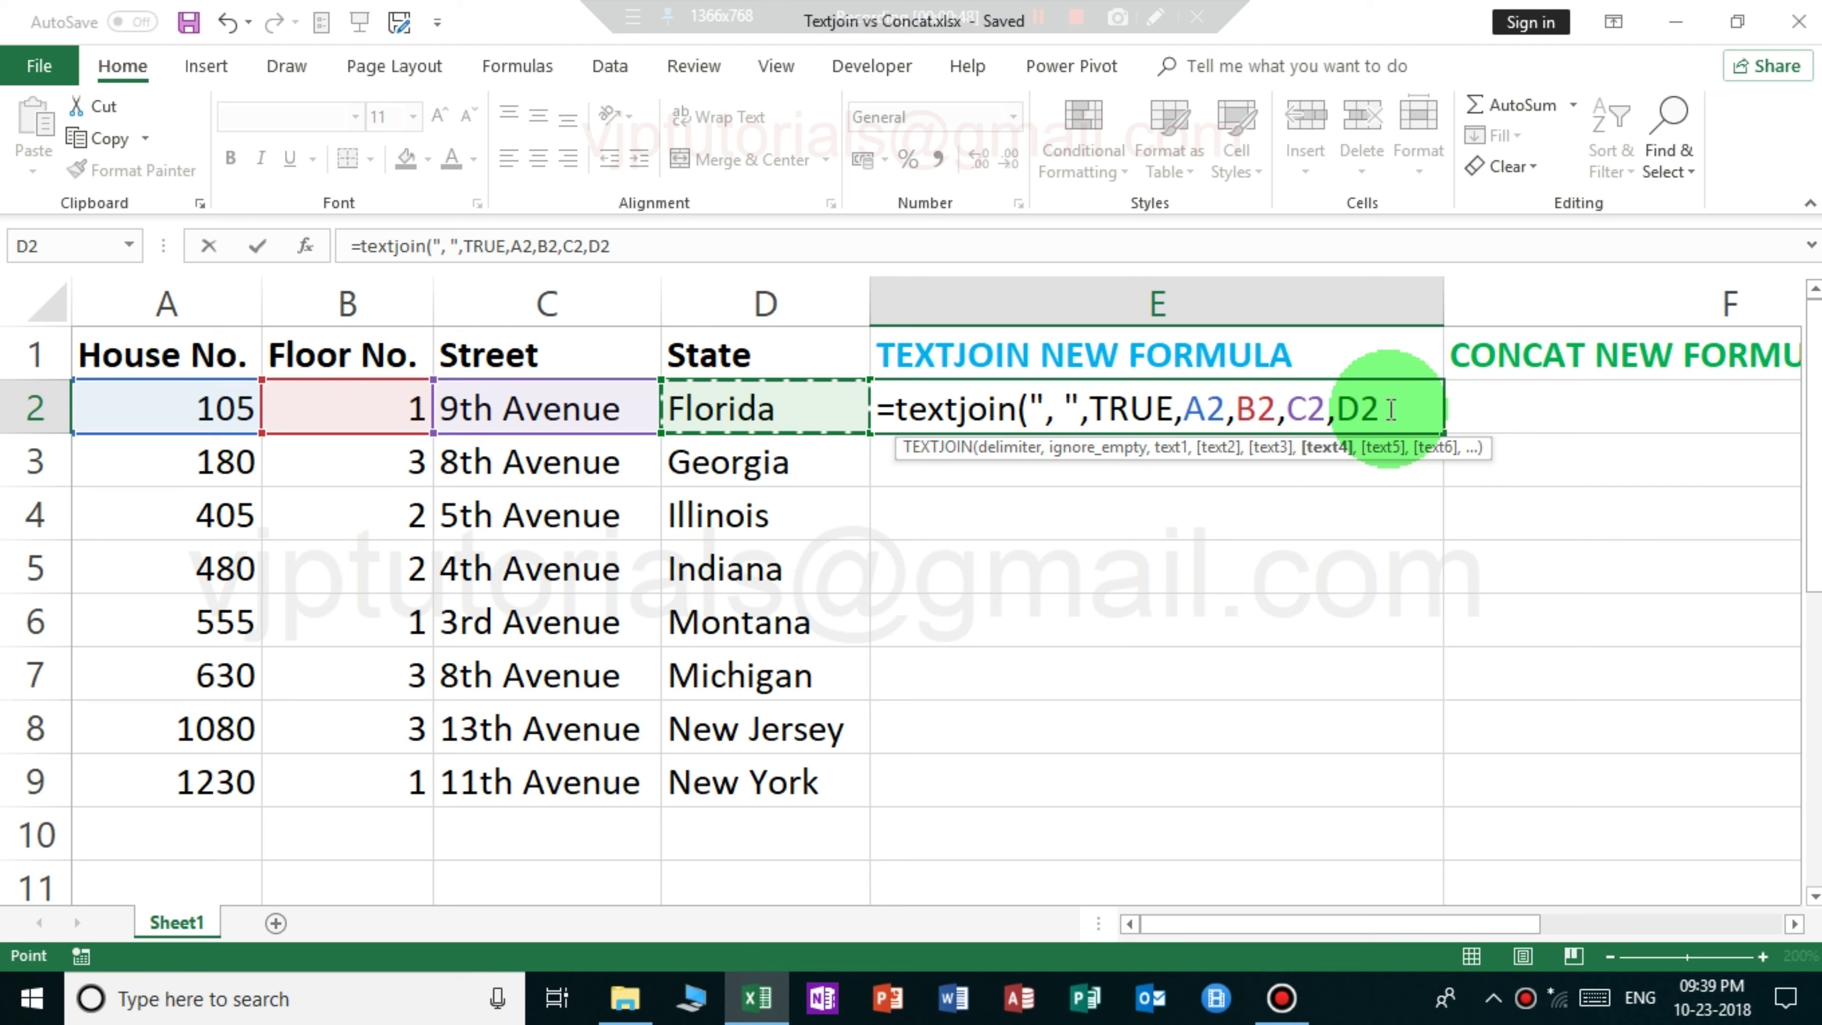
{"action": "type", "text": ")"}
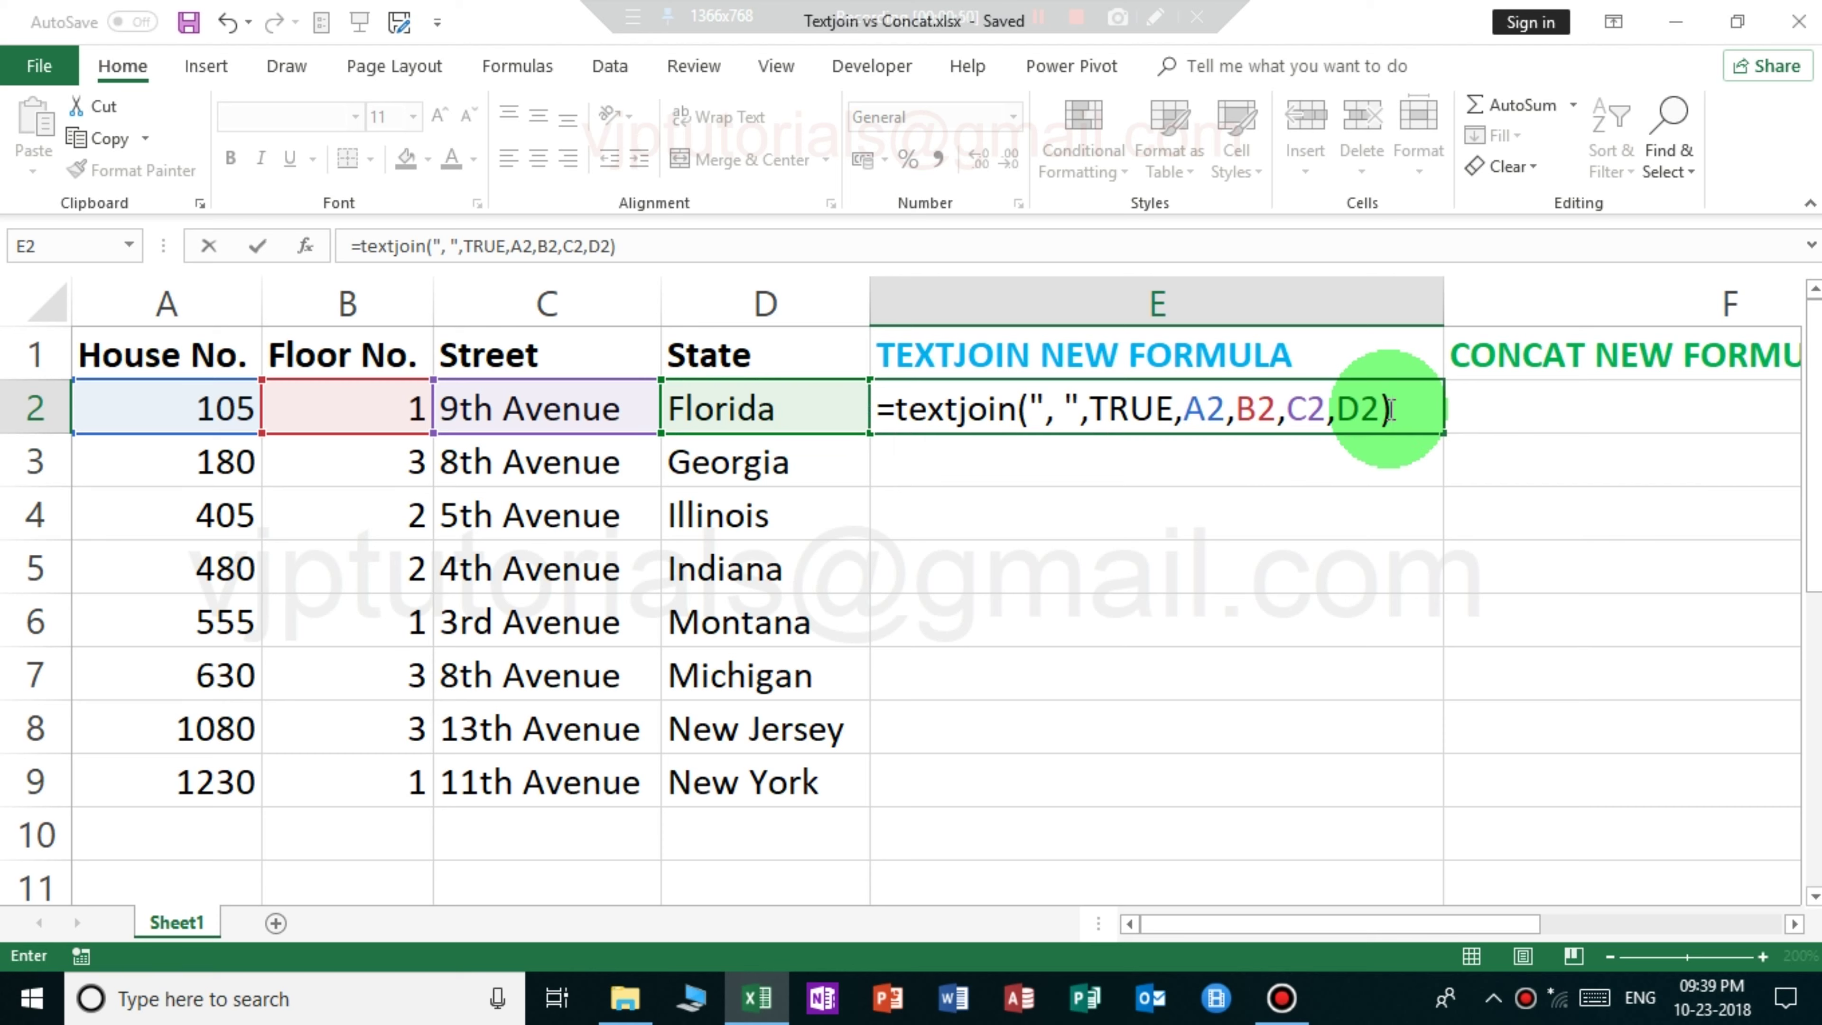
{"action": "key", "text": "Return"}
{"action": "left_click", "coordinate": [1368, 406]}
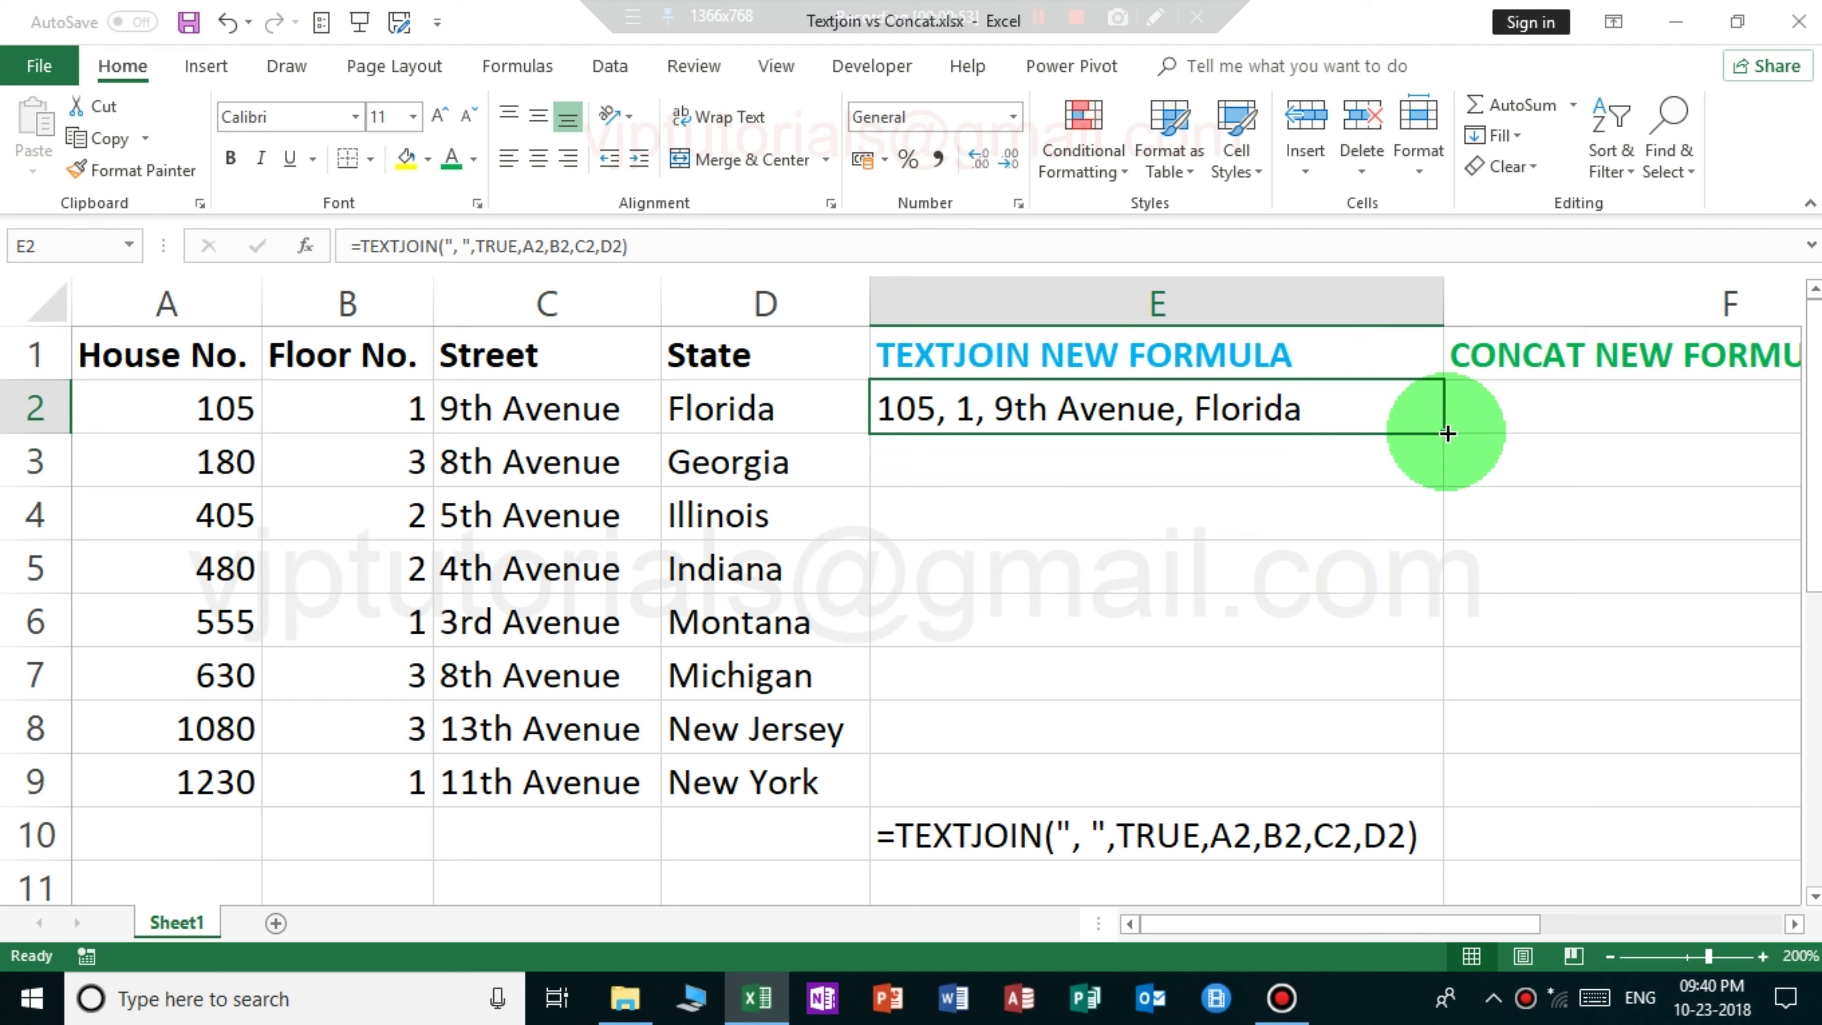
Fill E2's TEXTJOIN formula down through E9
{"action": "left_click_drag", "start_coordinate": [1446, 433], "coordinate": [1423, 716]}
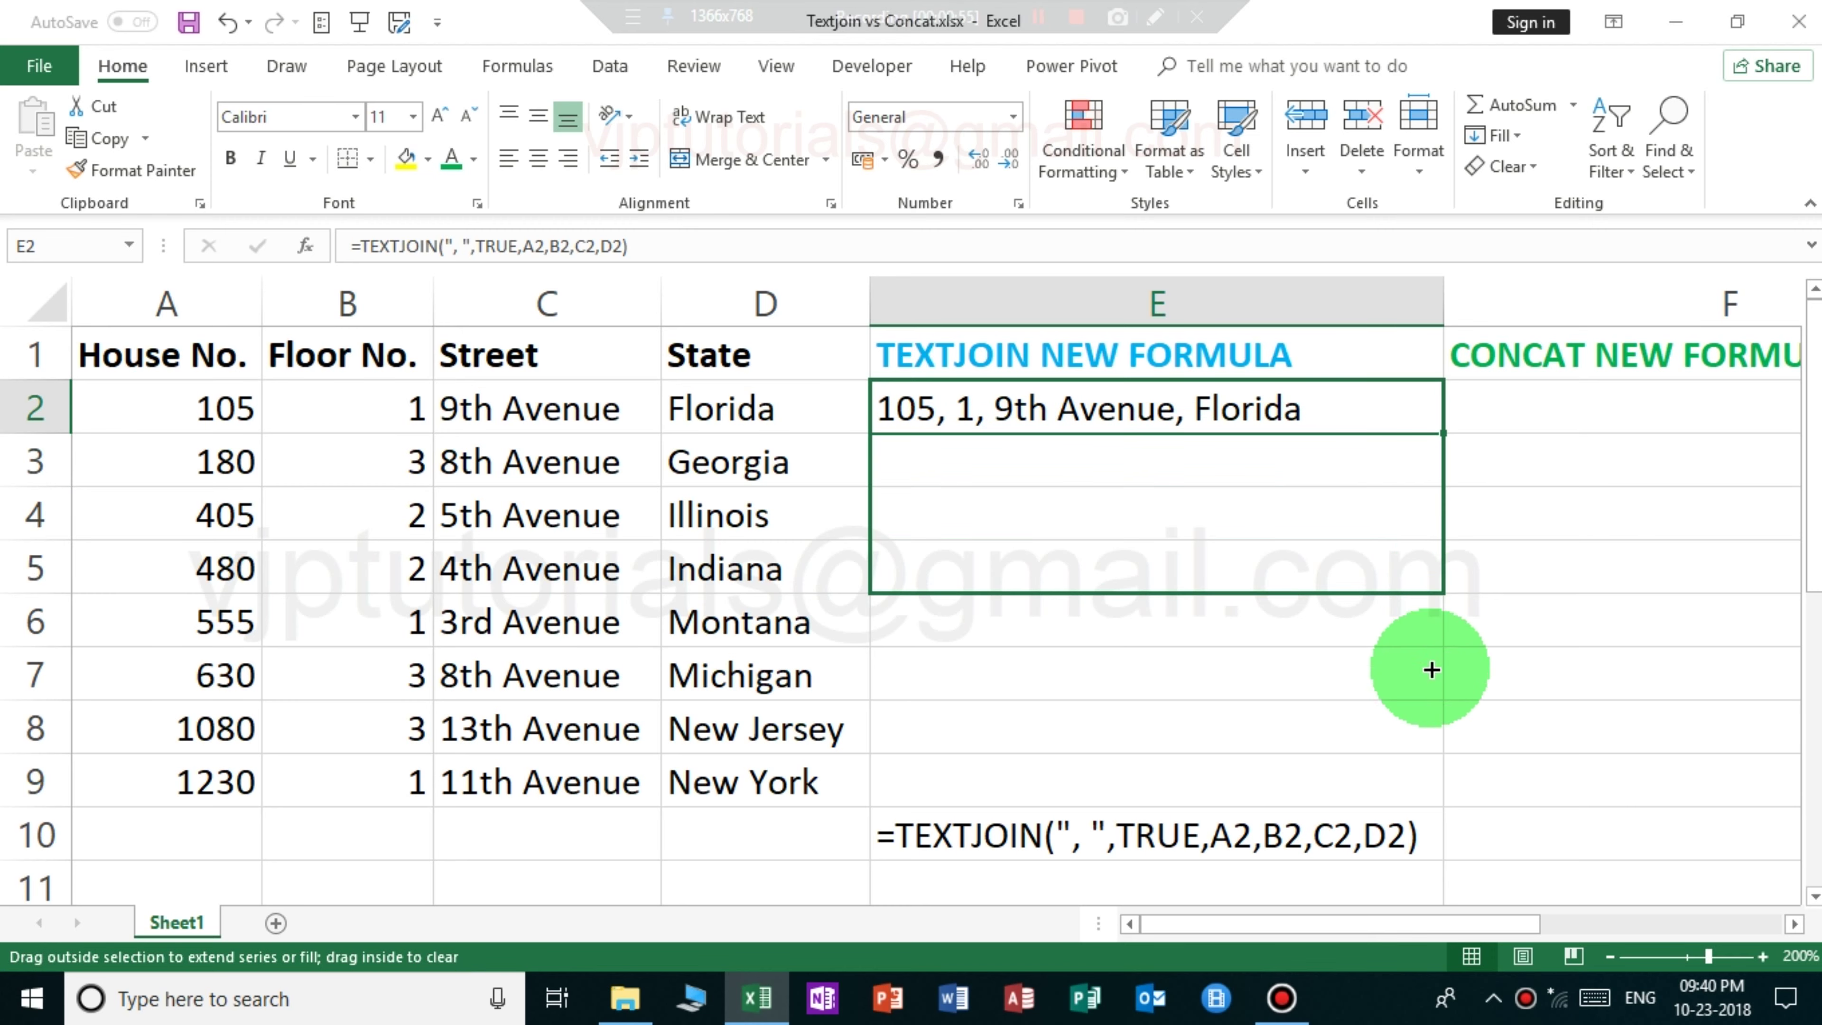
{"action": "left_click_drag", "start_coordinate": [1423, 716], "coordinate": [1423, 792]}
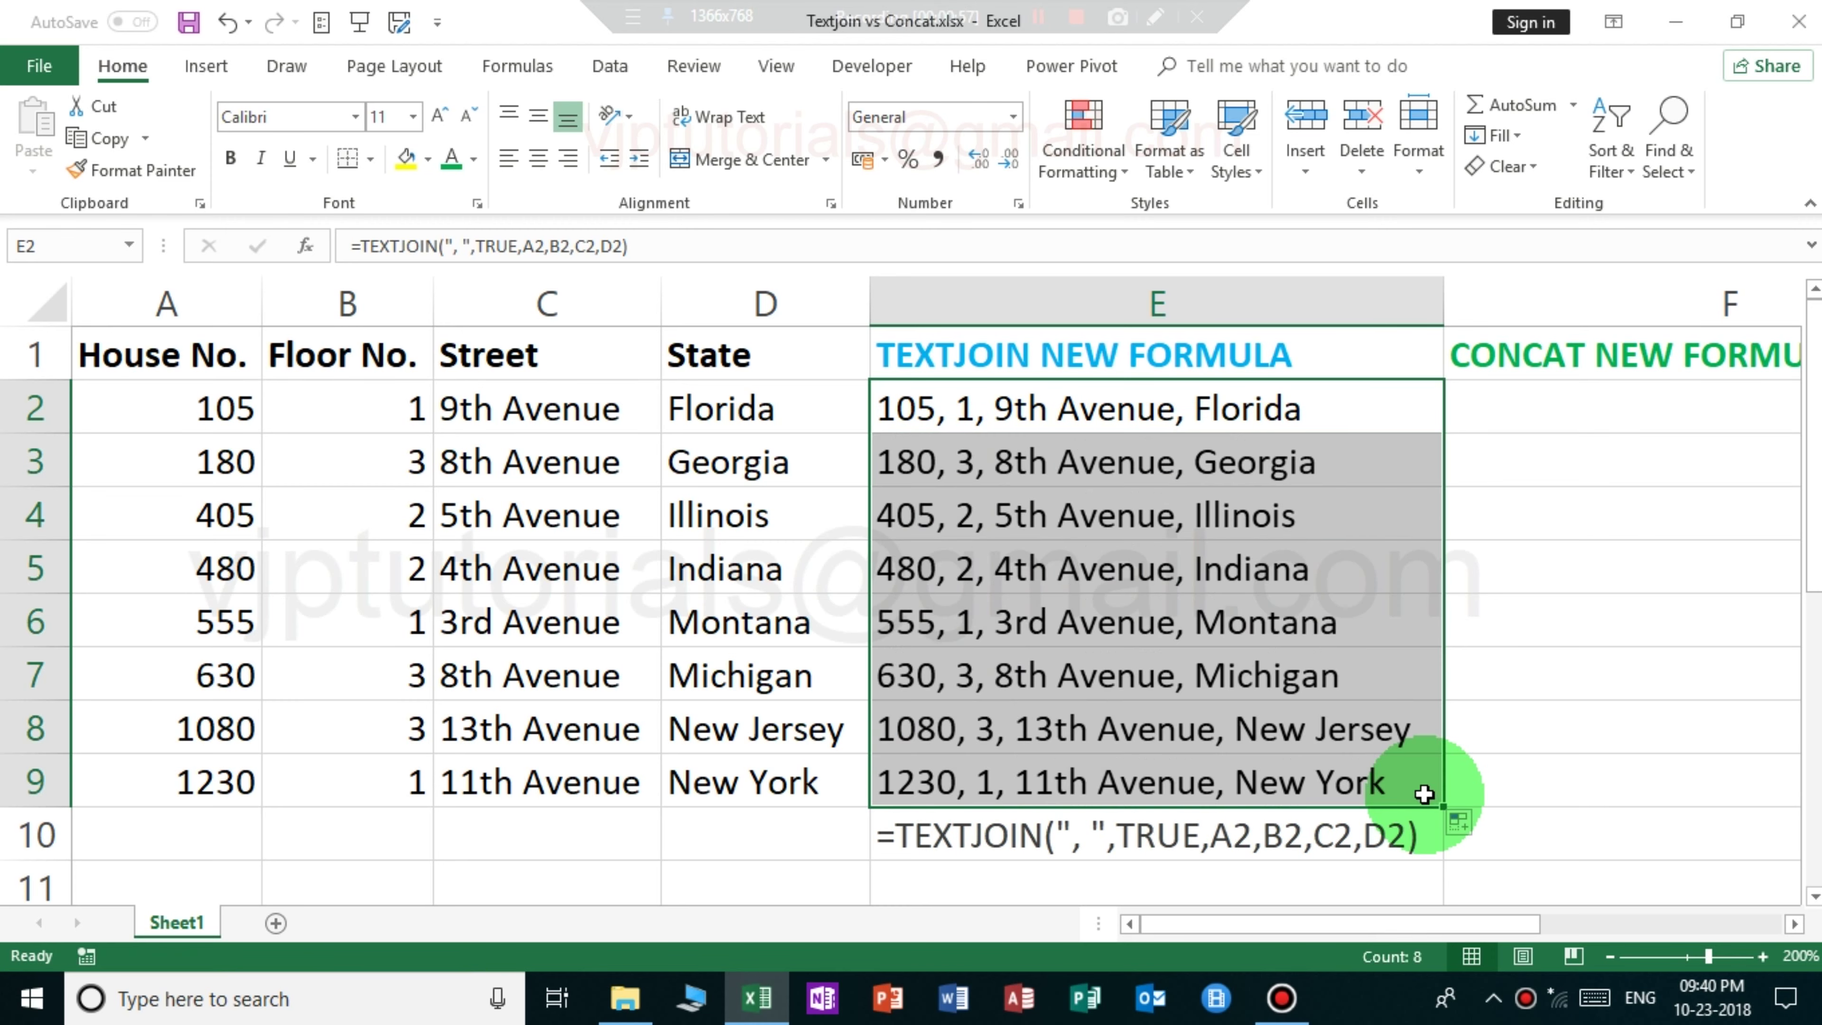
{"action": "left_click", "coordinate": [1172, 420]}
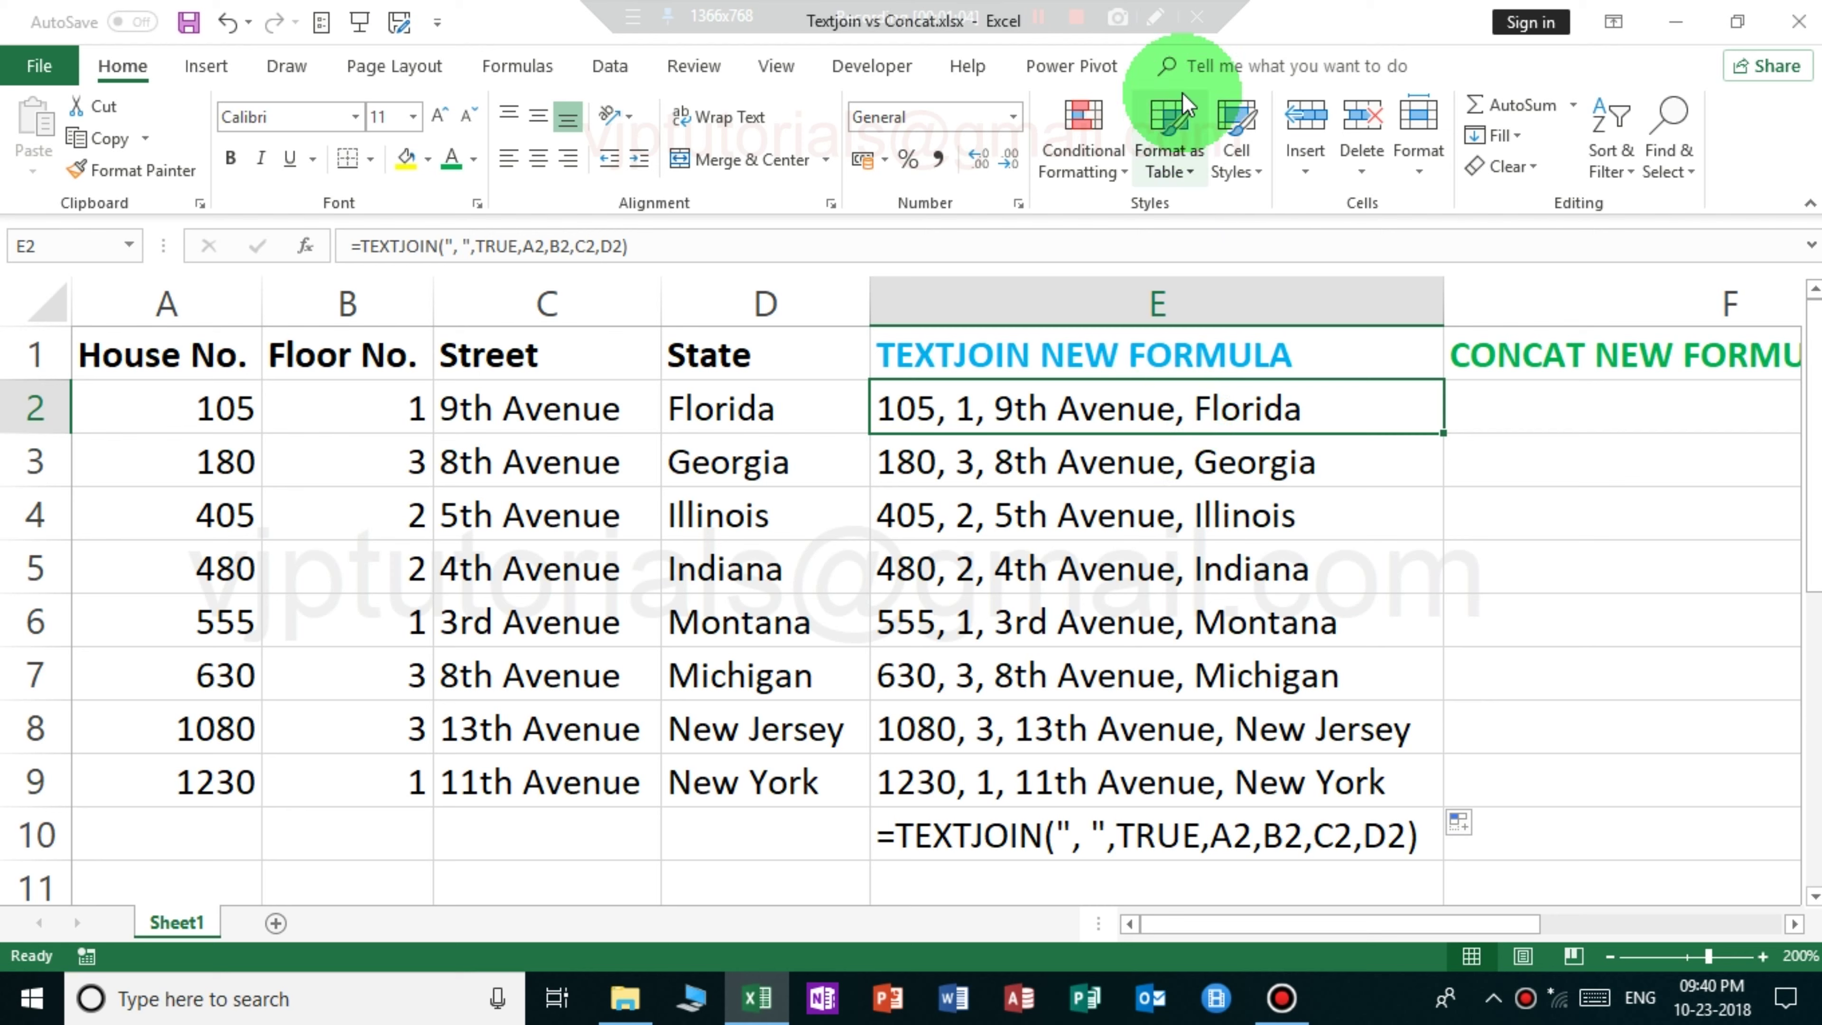
{"action": "left_click", "coordinate": [1154, 16]}
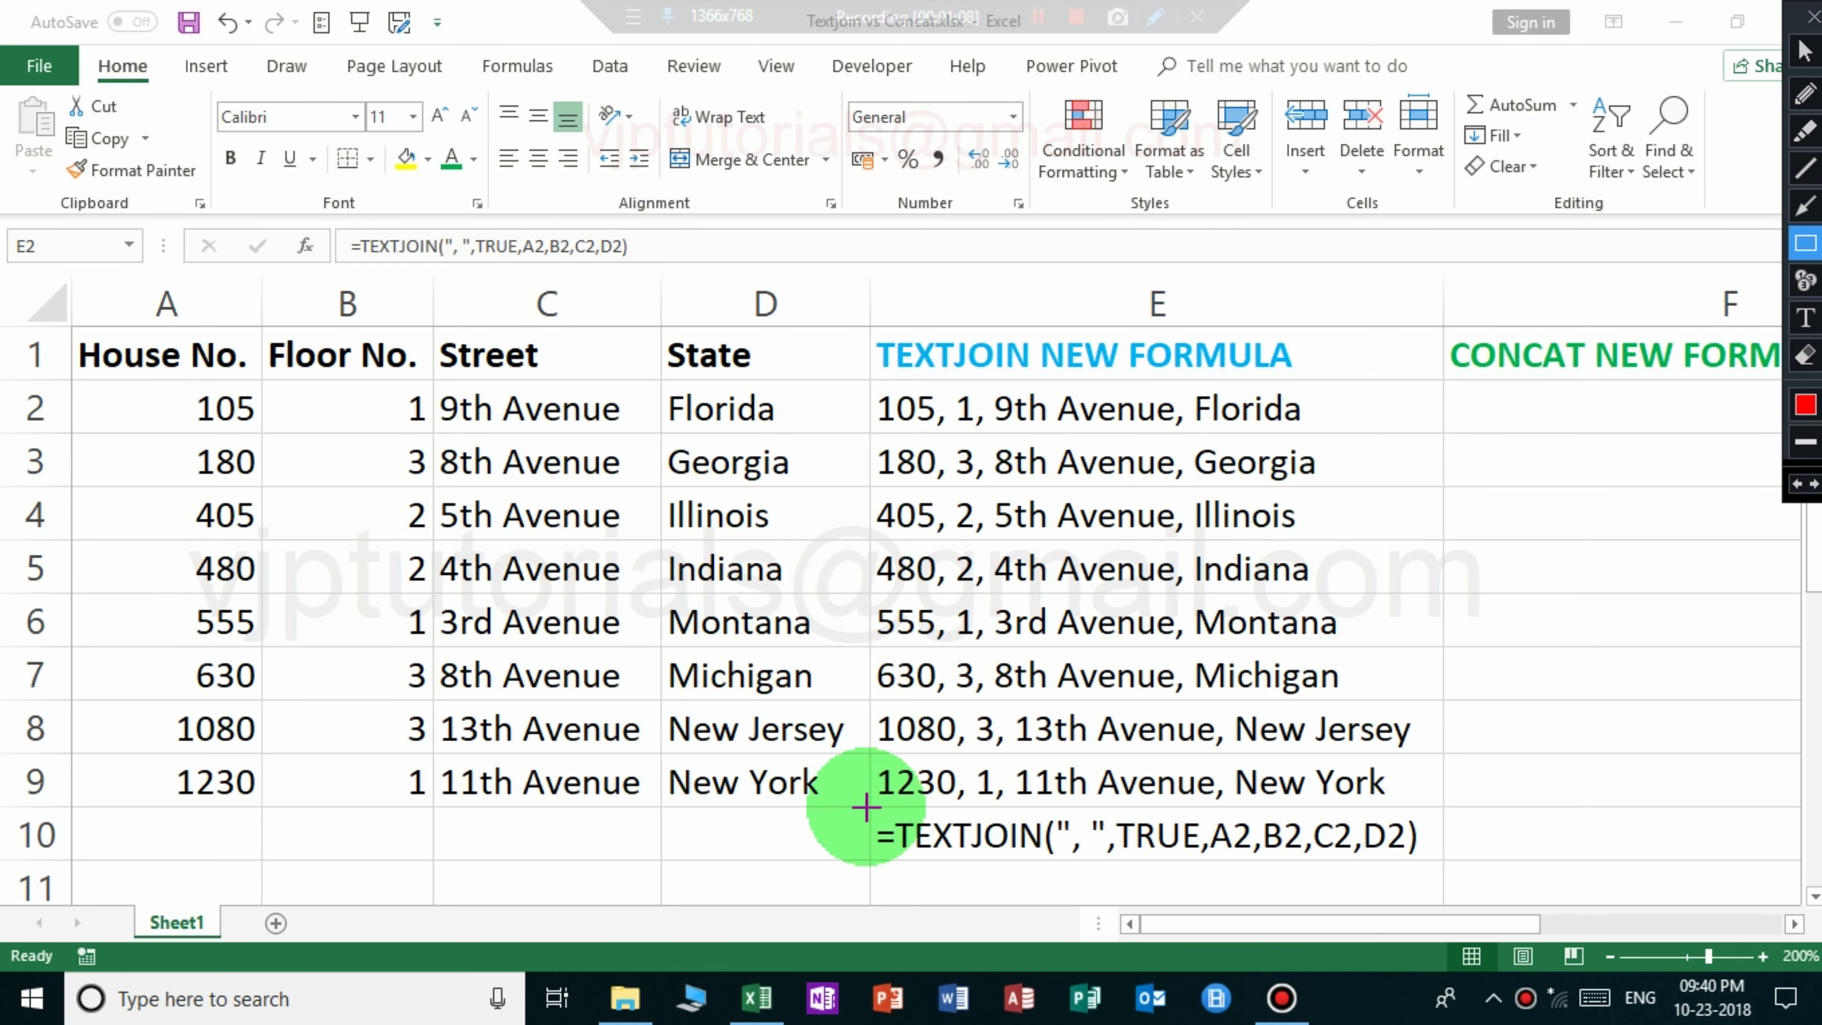
{"action": "left_click_drag", "start_coordinate": [866, 808], "coordinate": [1440, 866]}
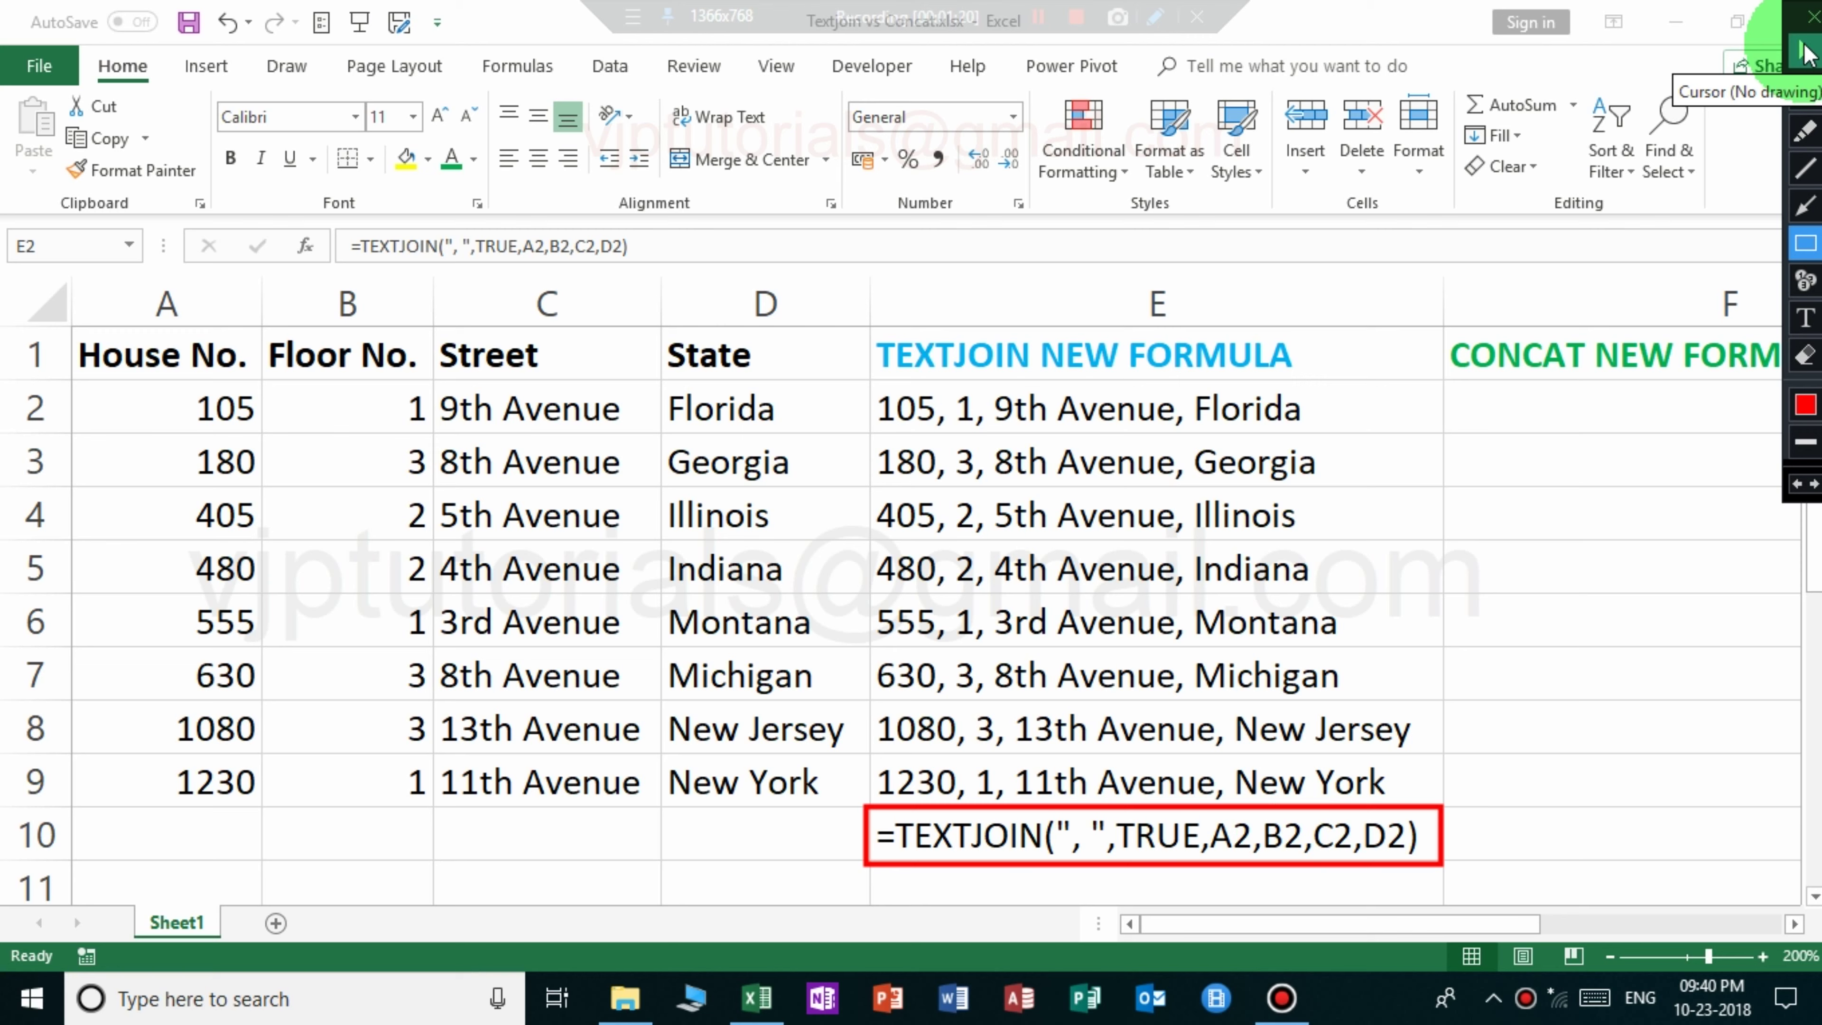
{"action": "left_click", "coordinate": [1812, 22]}
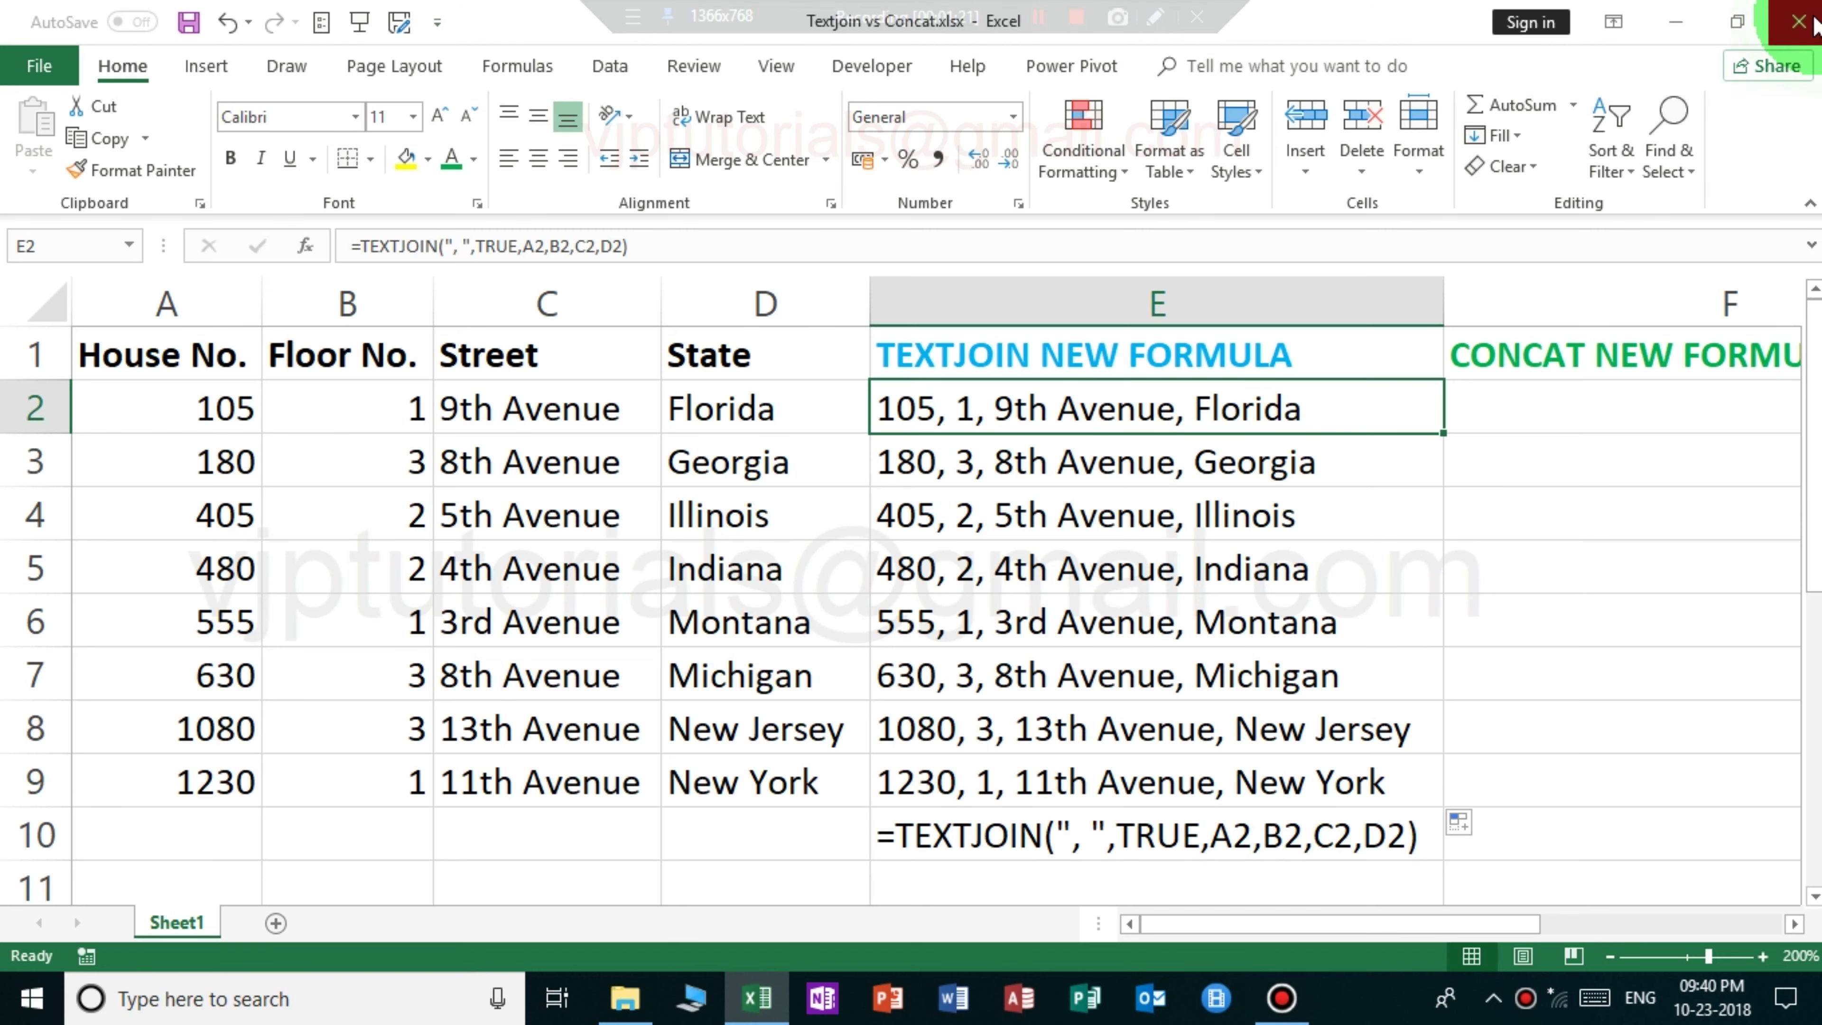
Scroll right to show column F fully and start =CONCAT( in F2
{"action": "left_click", "coordinate": [1510, 407]}
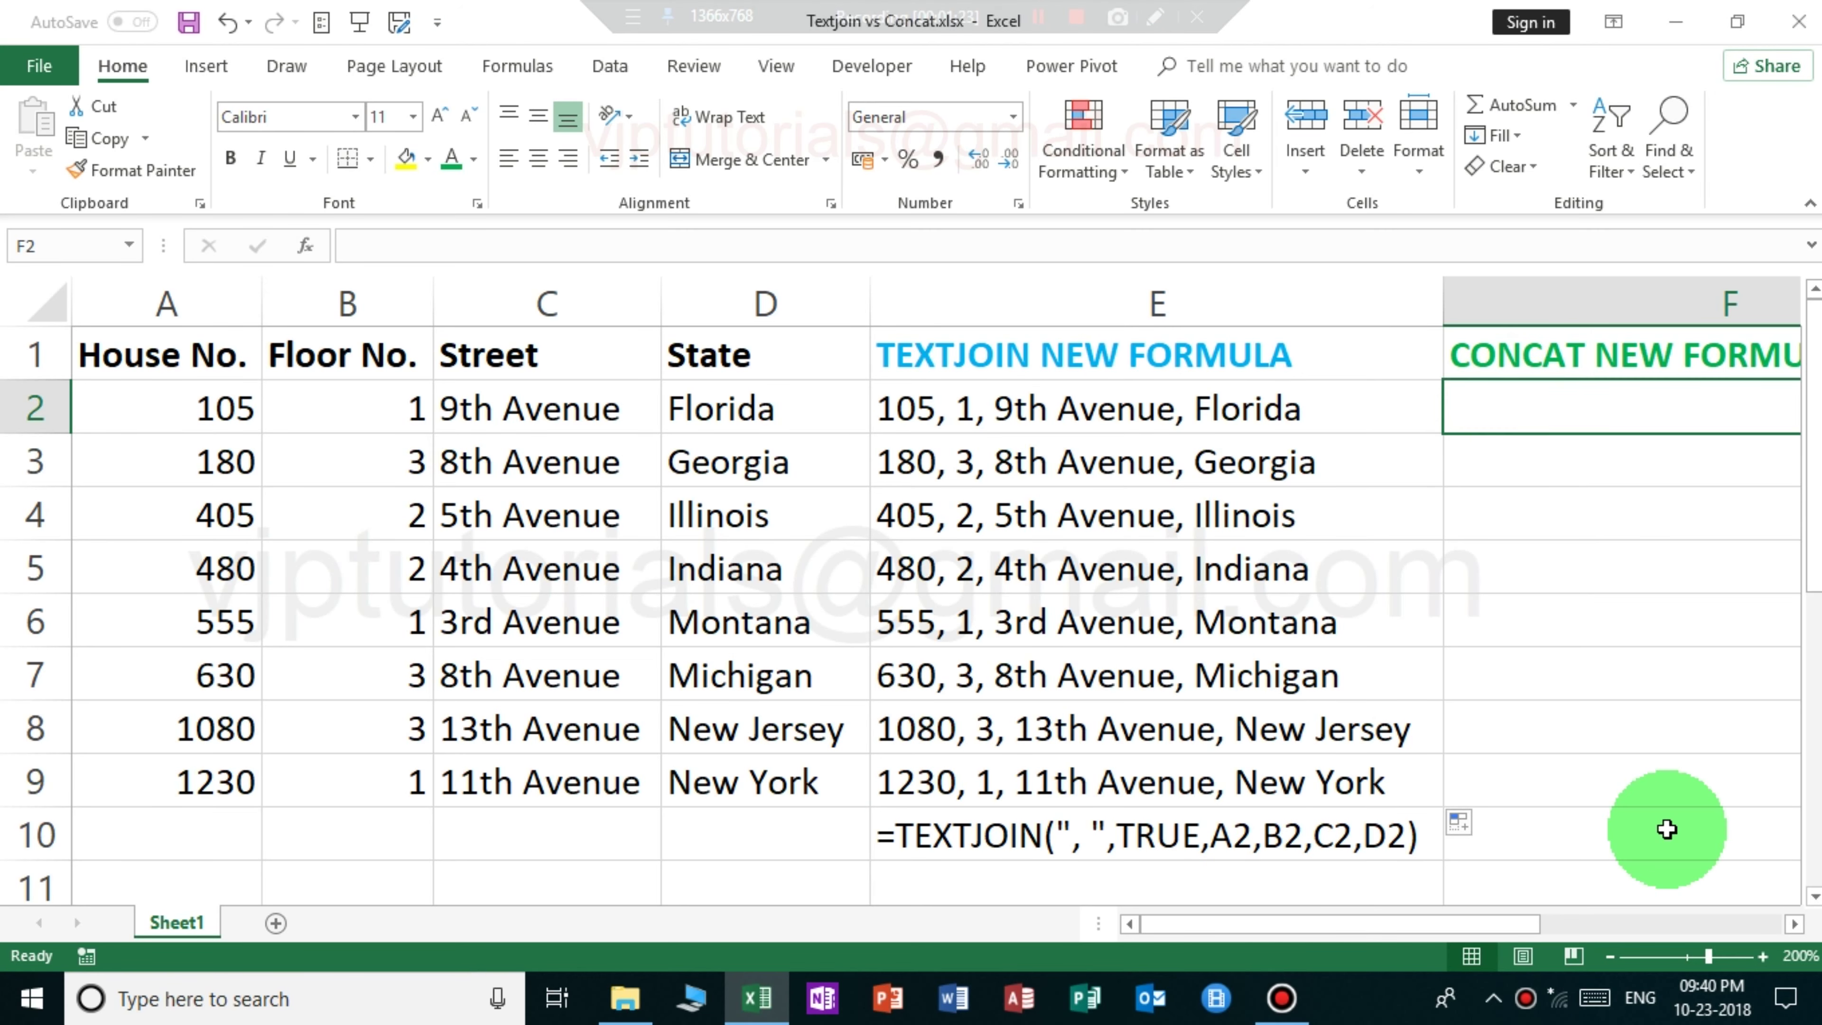
{"action": "left_click", "coordinate": [1793, 923]}
{"action": "left_click", "coordinate": [1793, 924]}
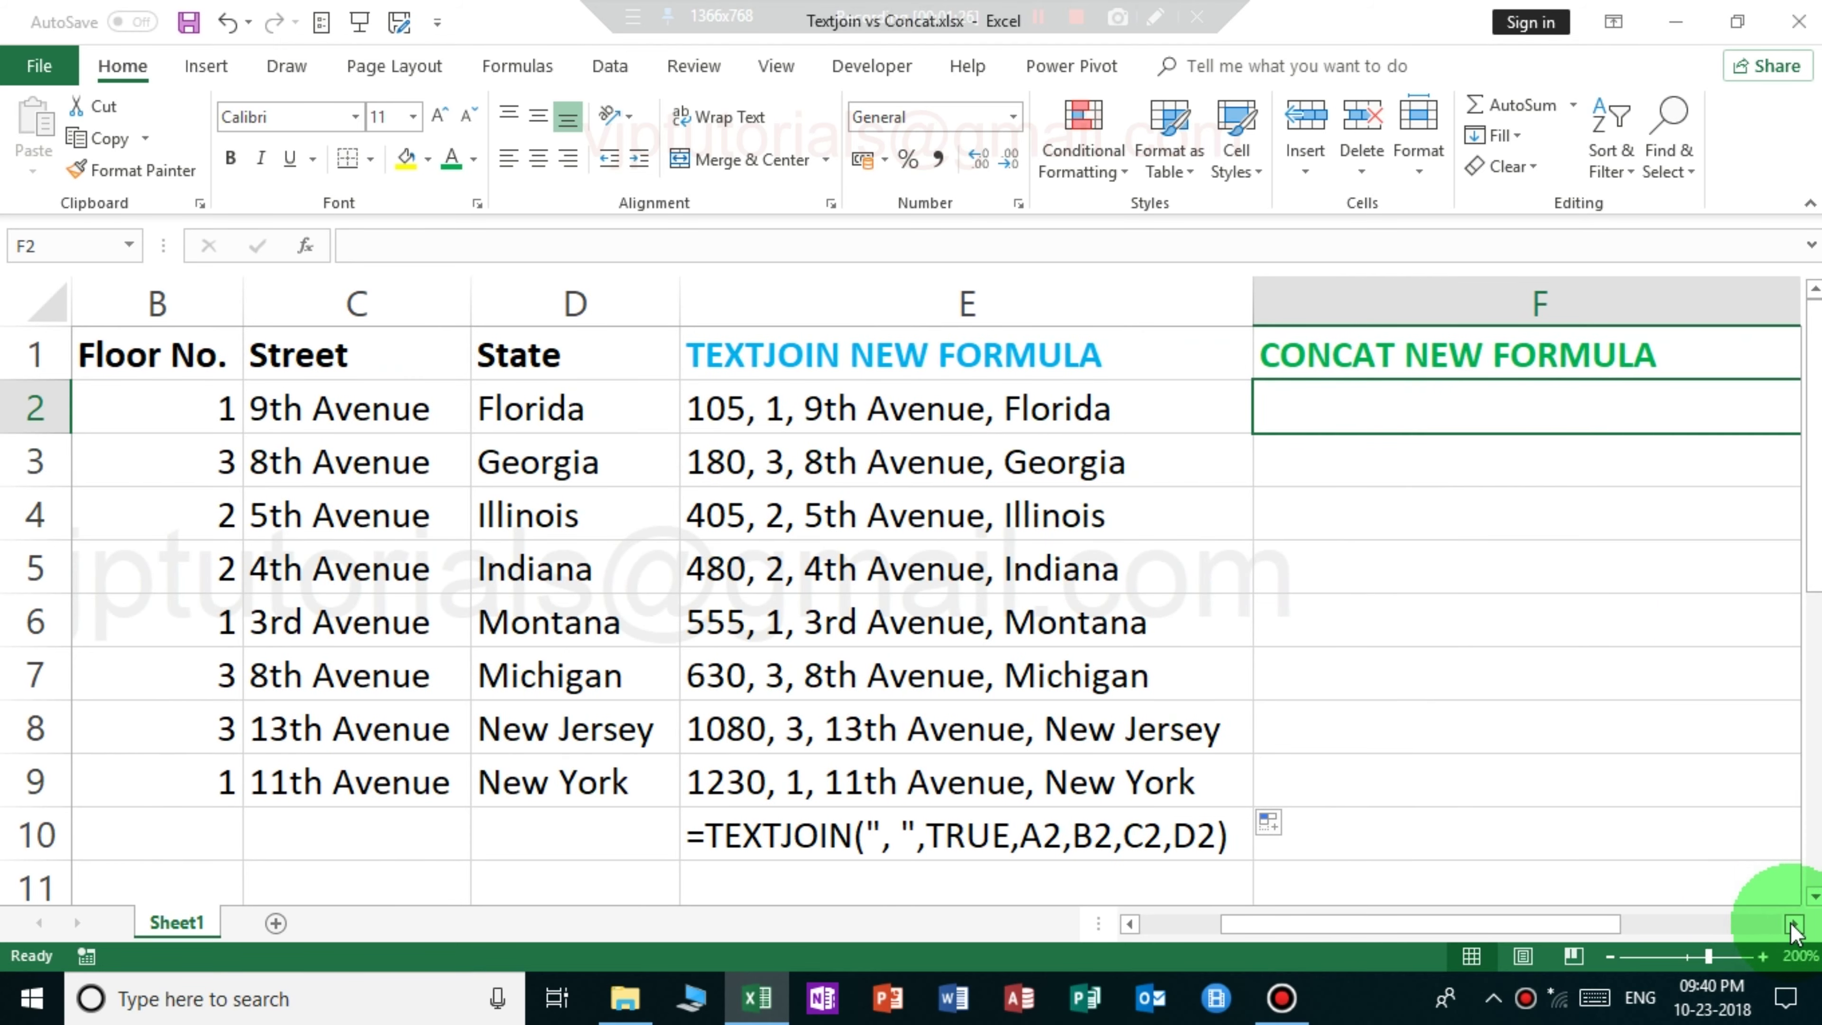
{"action": "left_click", "coordinate": [1793, 924]}
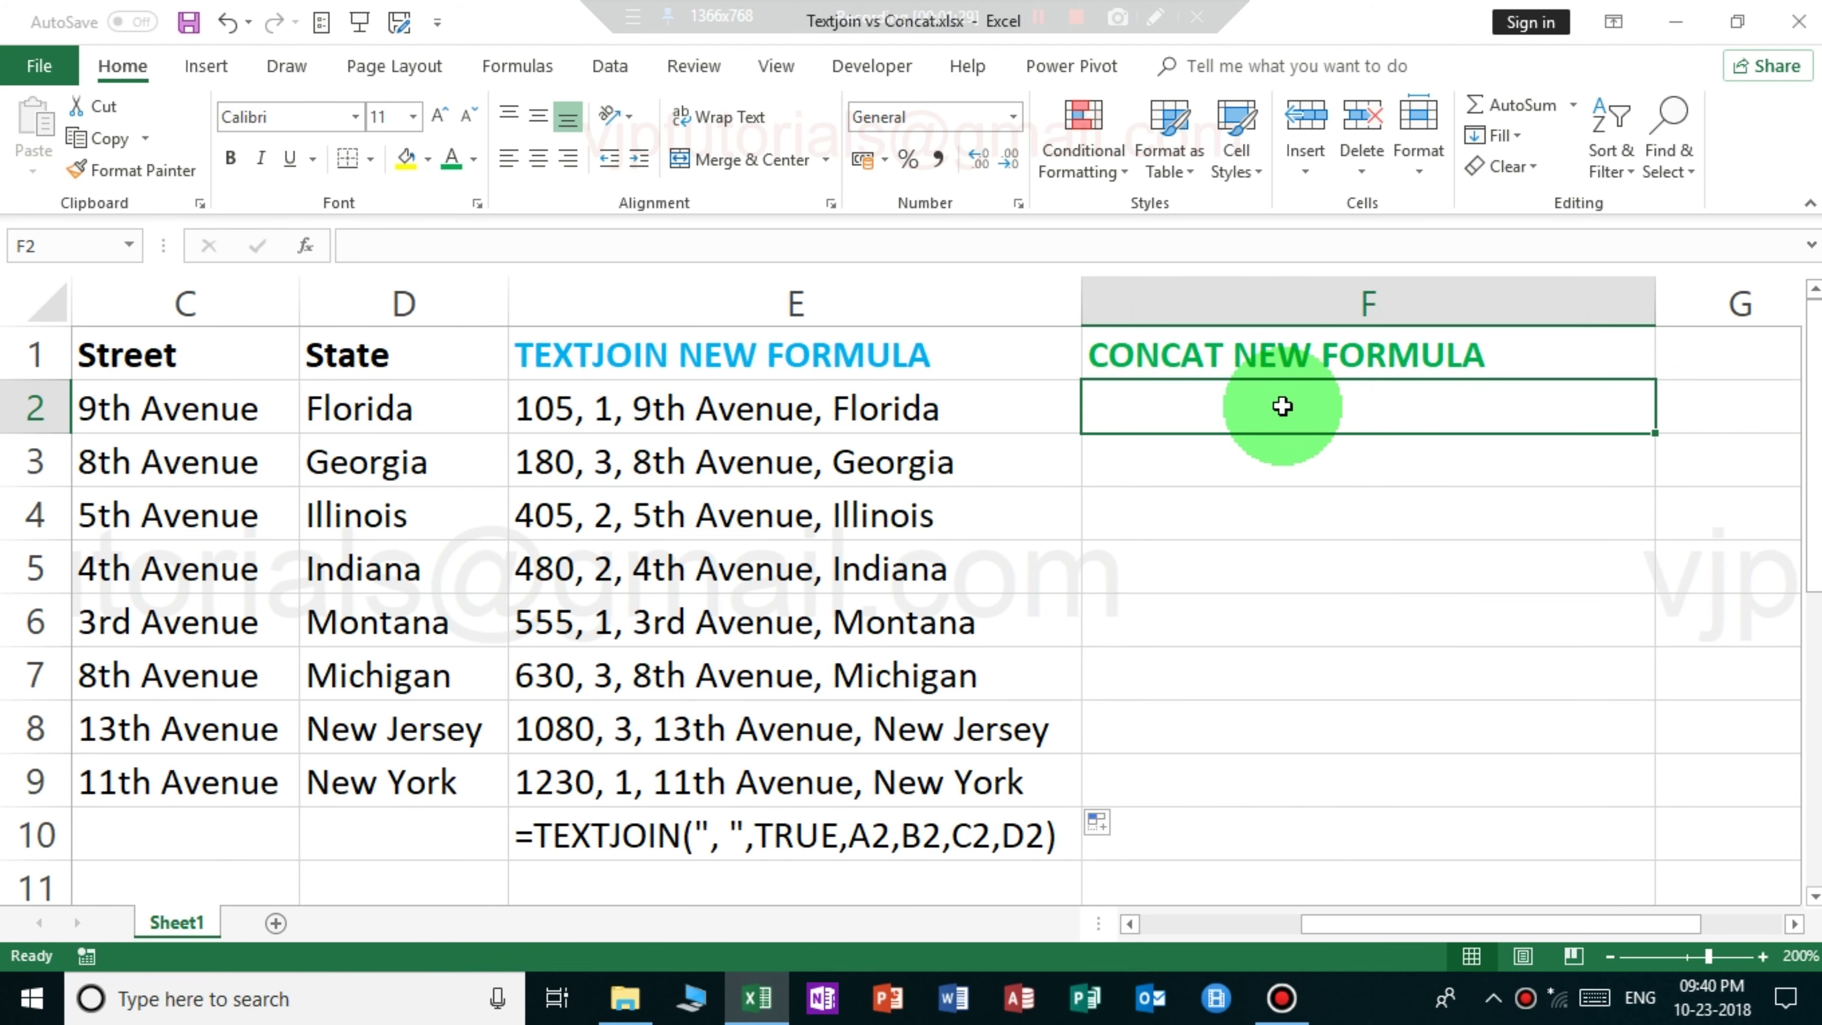
{"action": "type", "text": "=conca"}
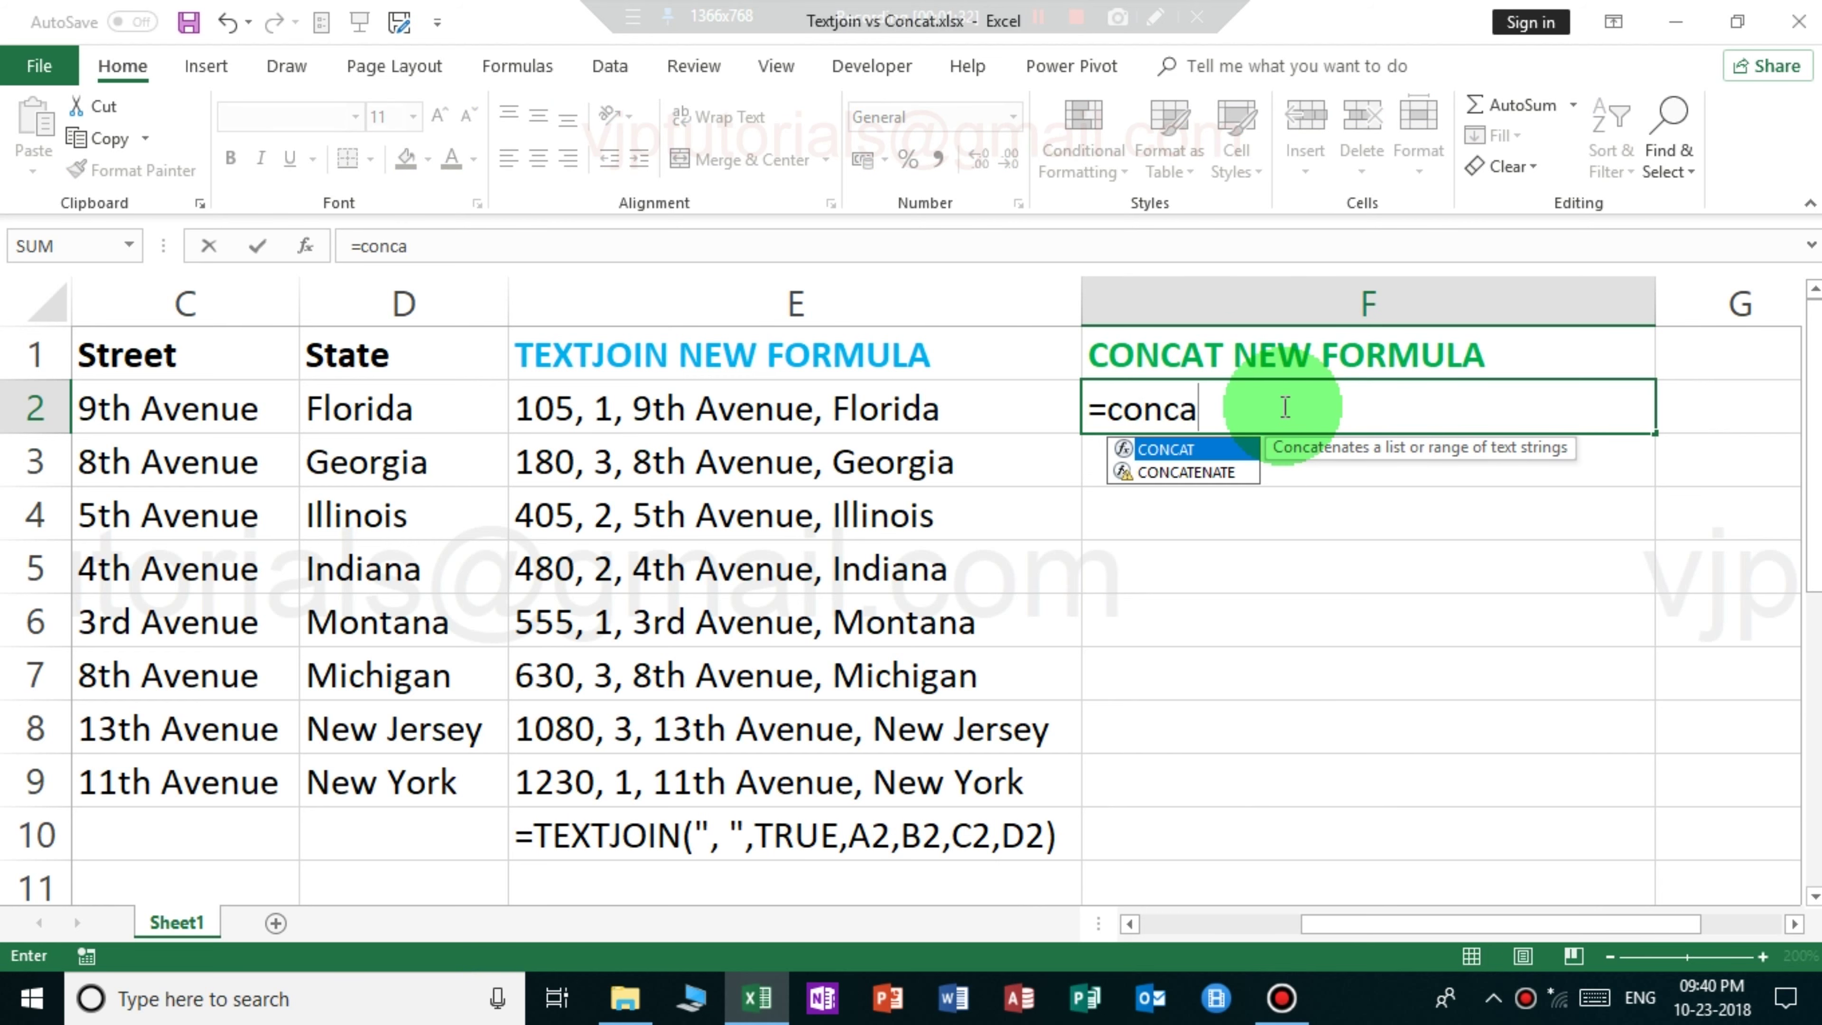
{"action": "type", "text": "t("}
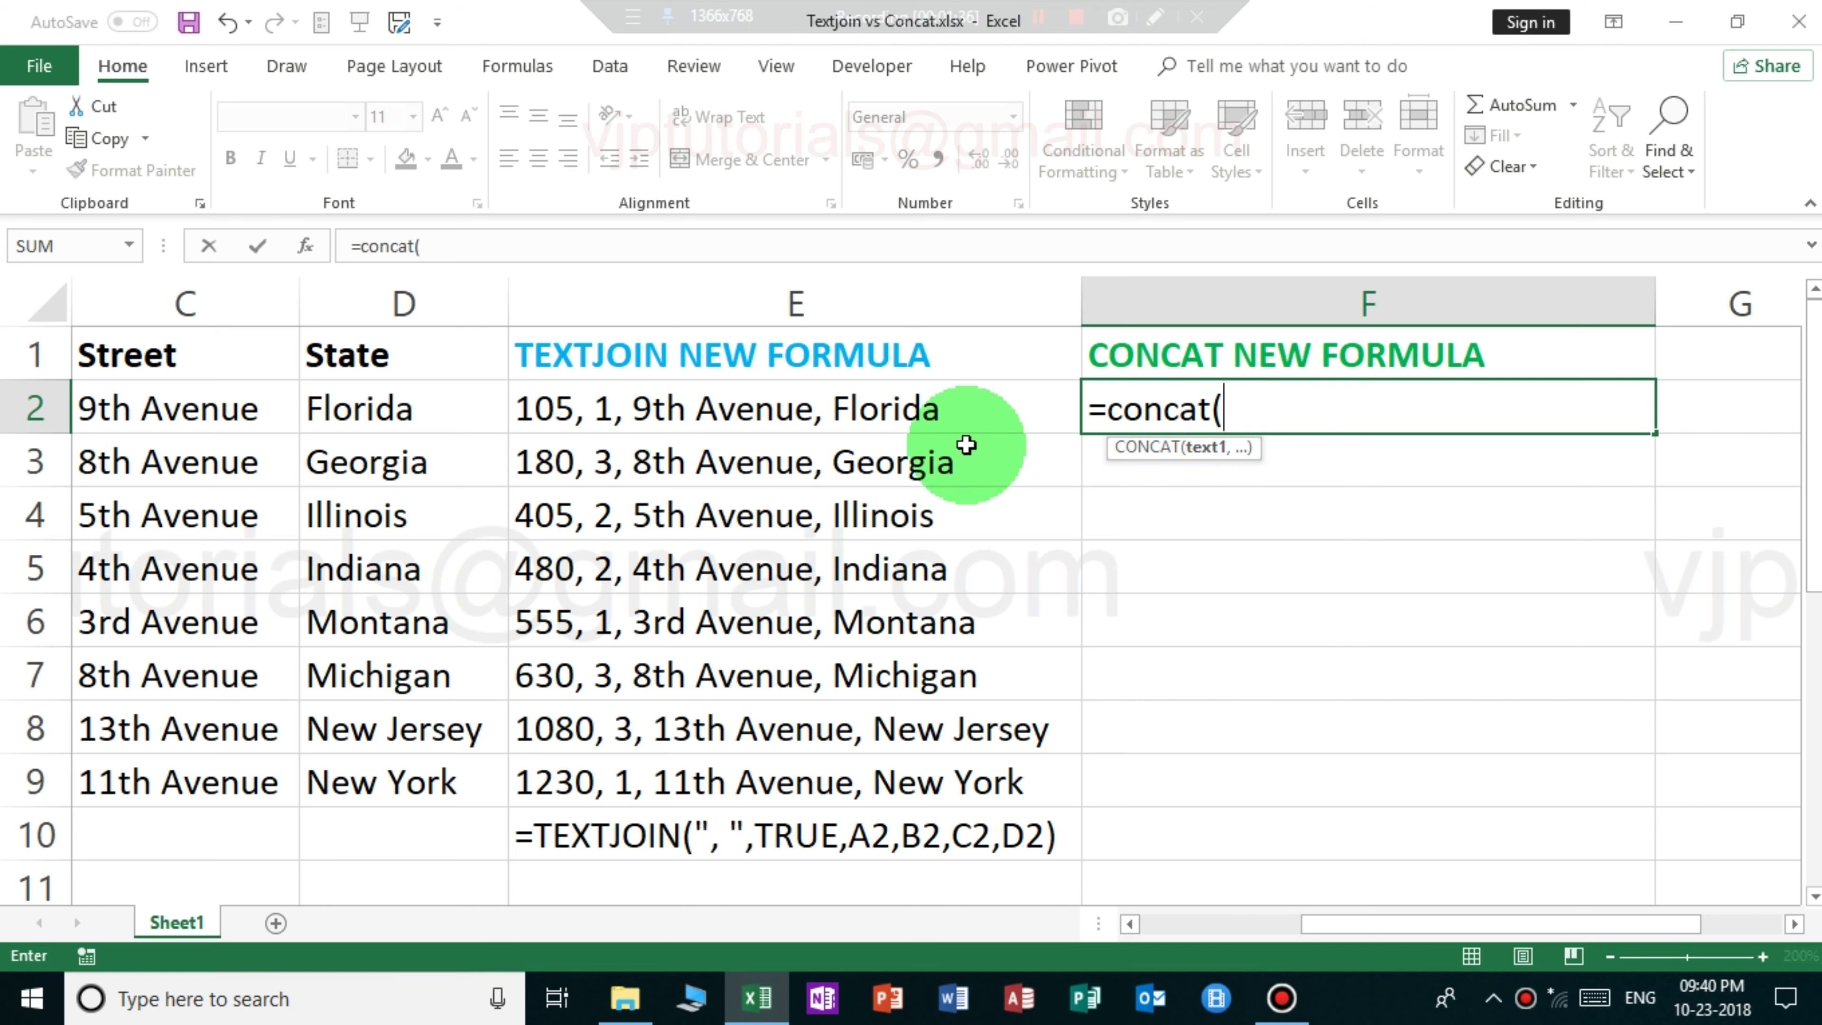
Complete F2 as =CONCAT(A2,", ",B2,", ",C2,", ",D2) and commit it
{"action": "left_click", "coordinate": [255, 402]}
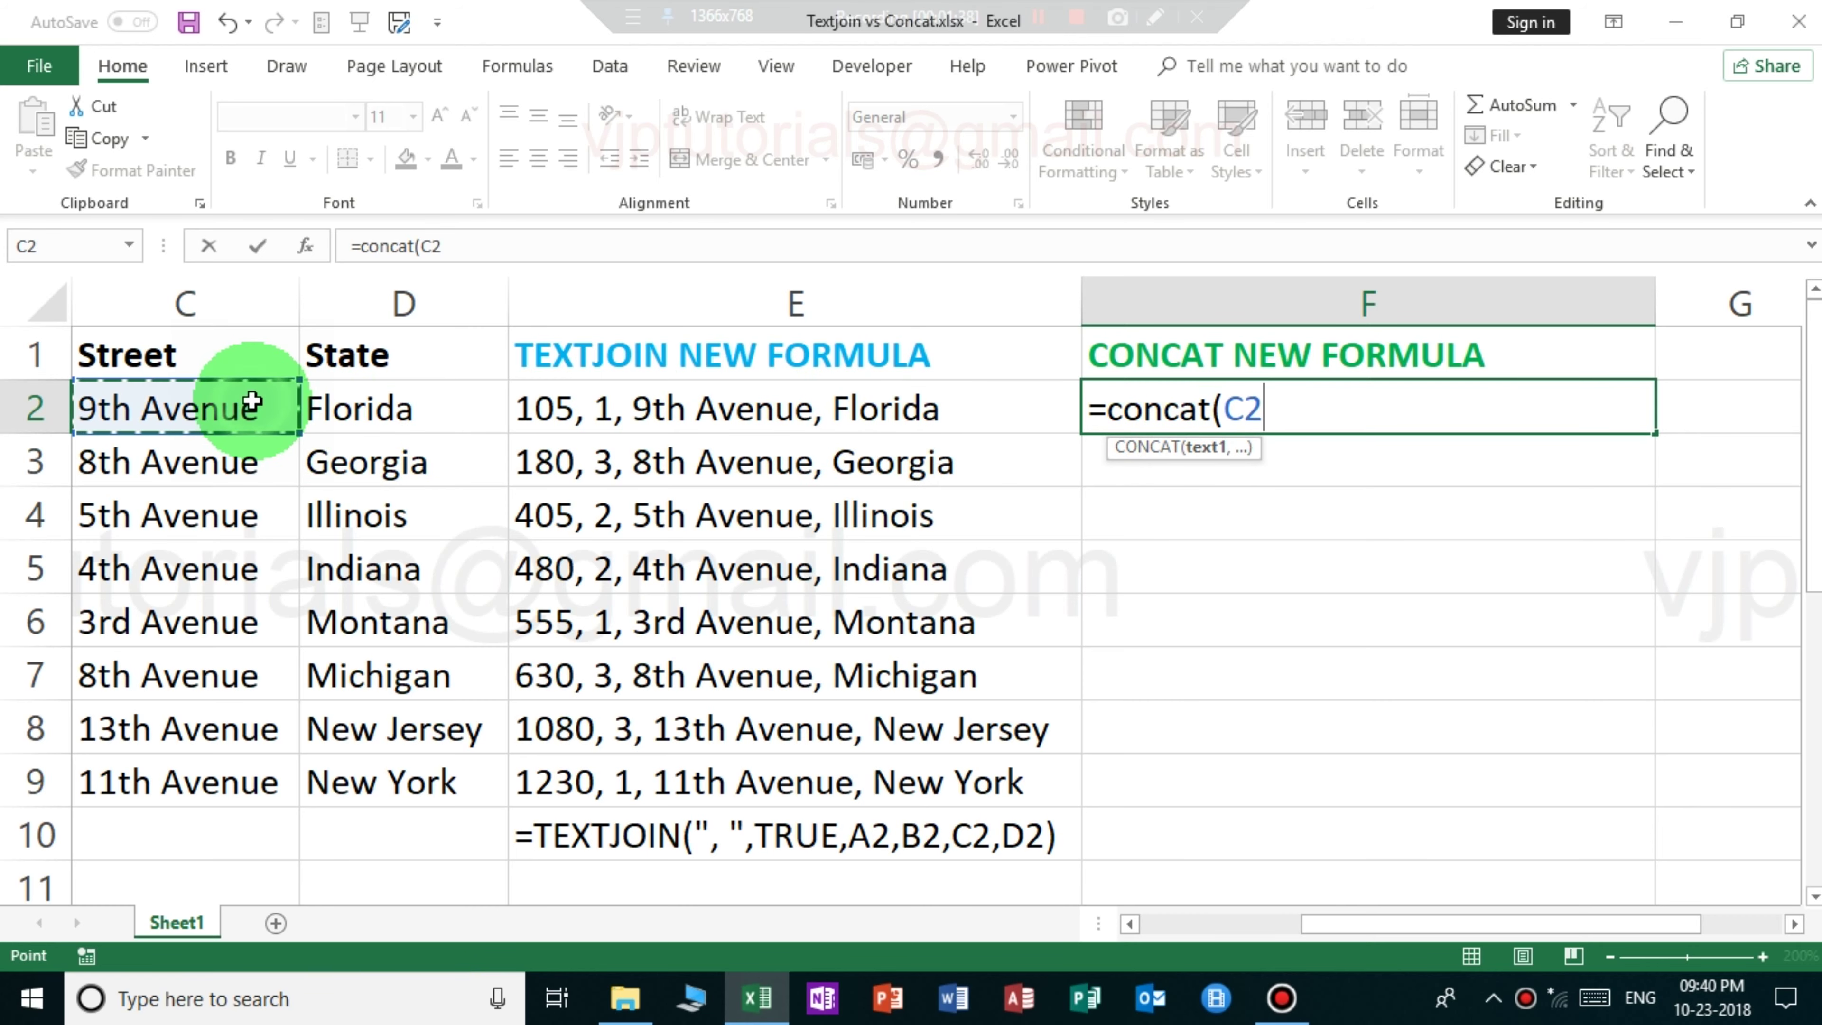
{"action": "key", "text": "Left"}
{"action": "key", "text": "Left"}
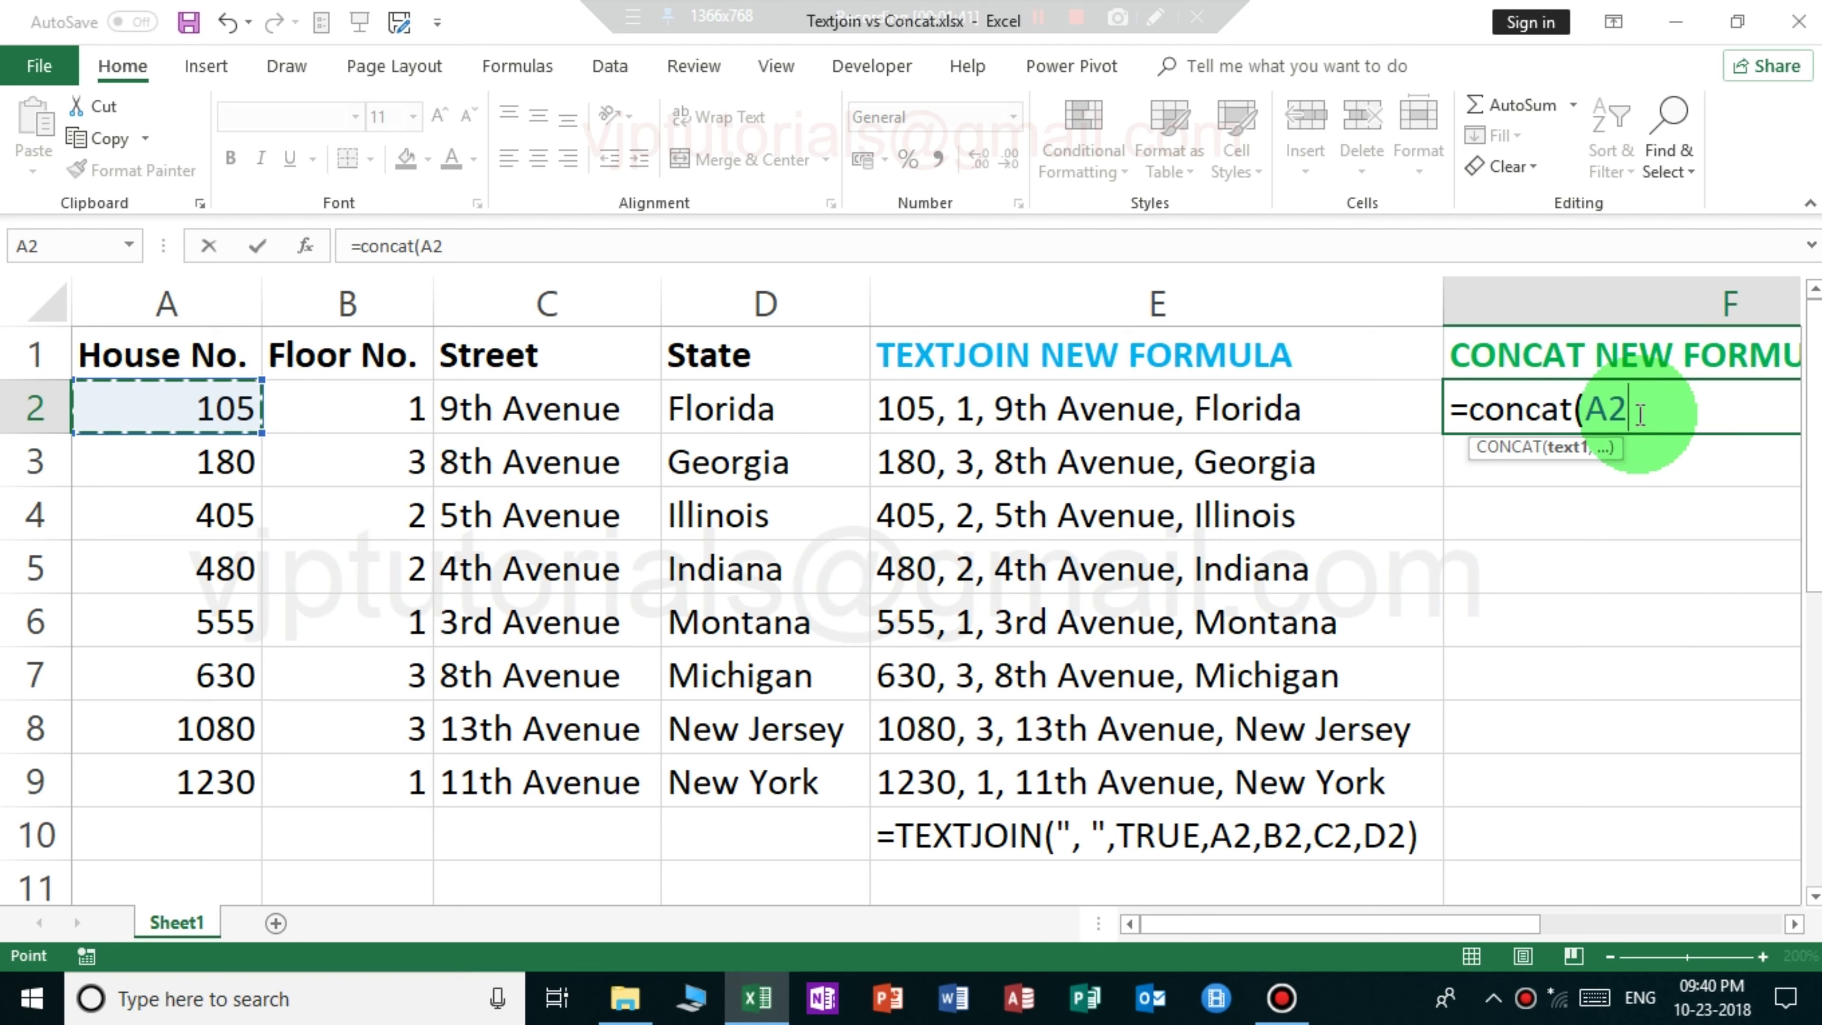
{"action": "type", "text": ",\","}
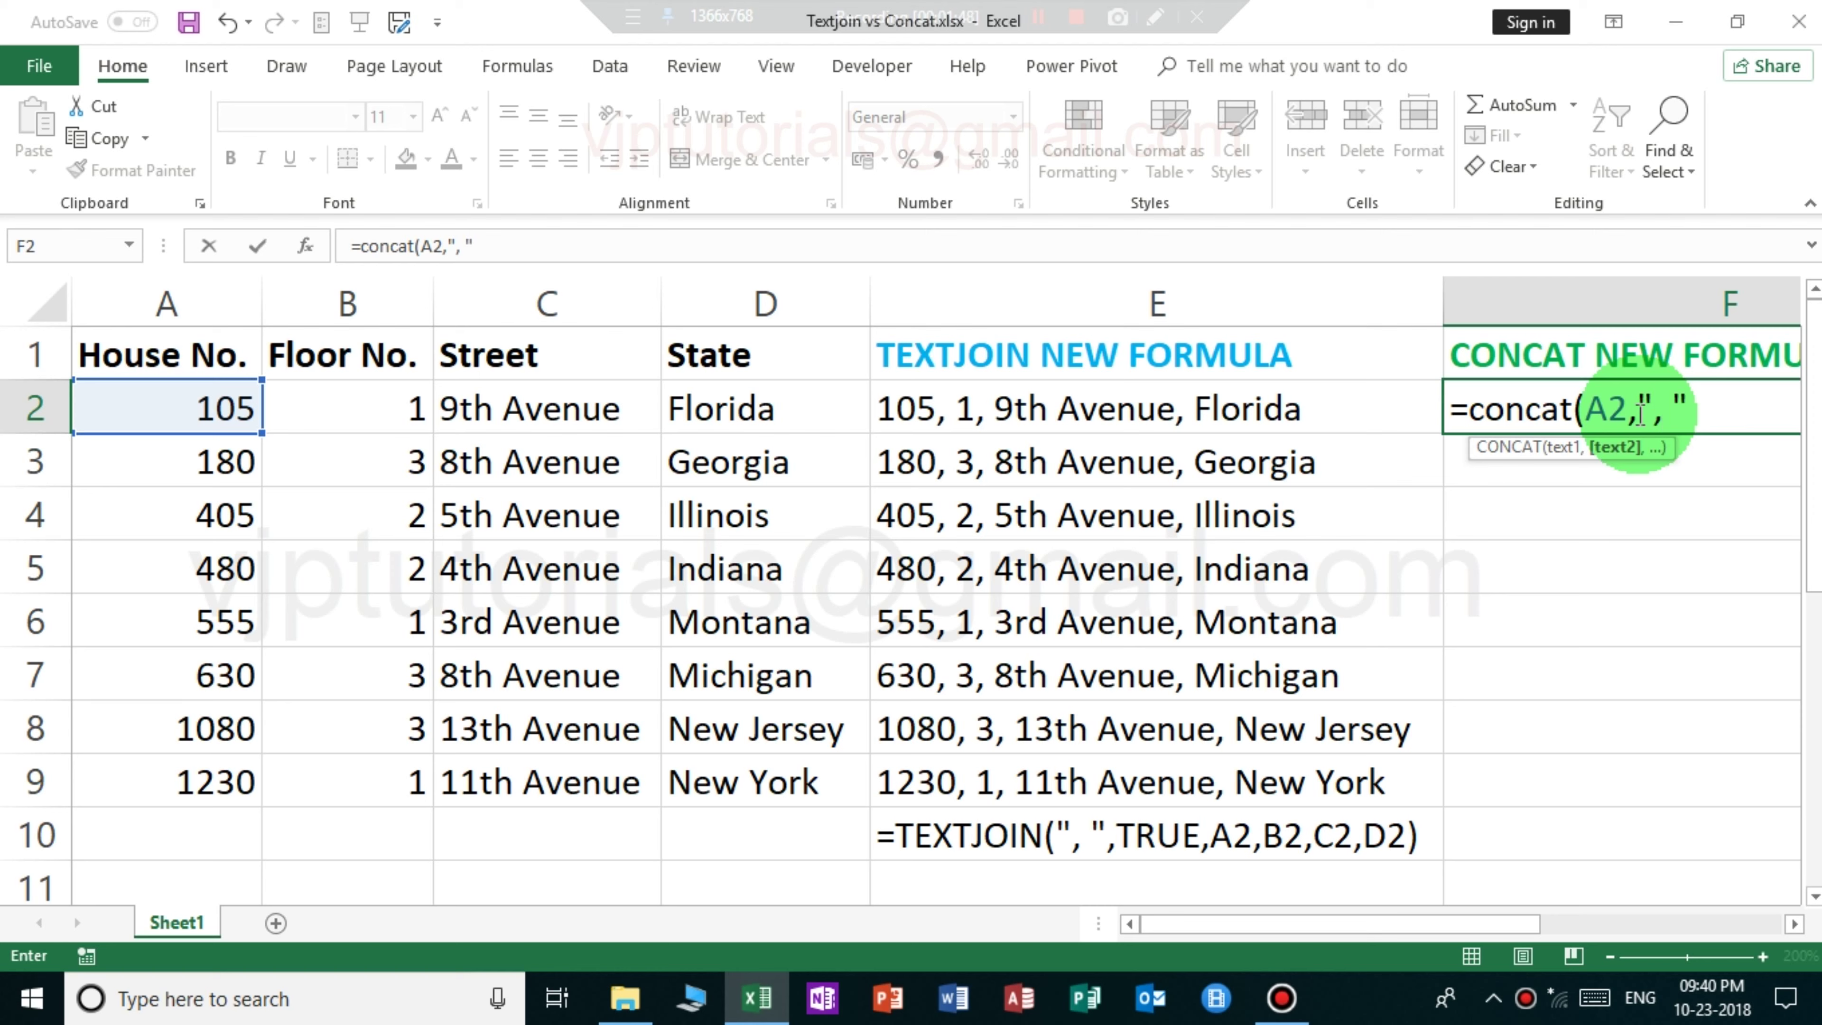
{"action": "type", "text": ","}
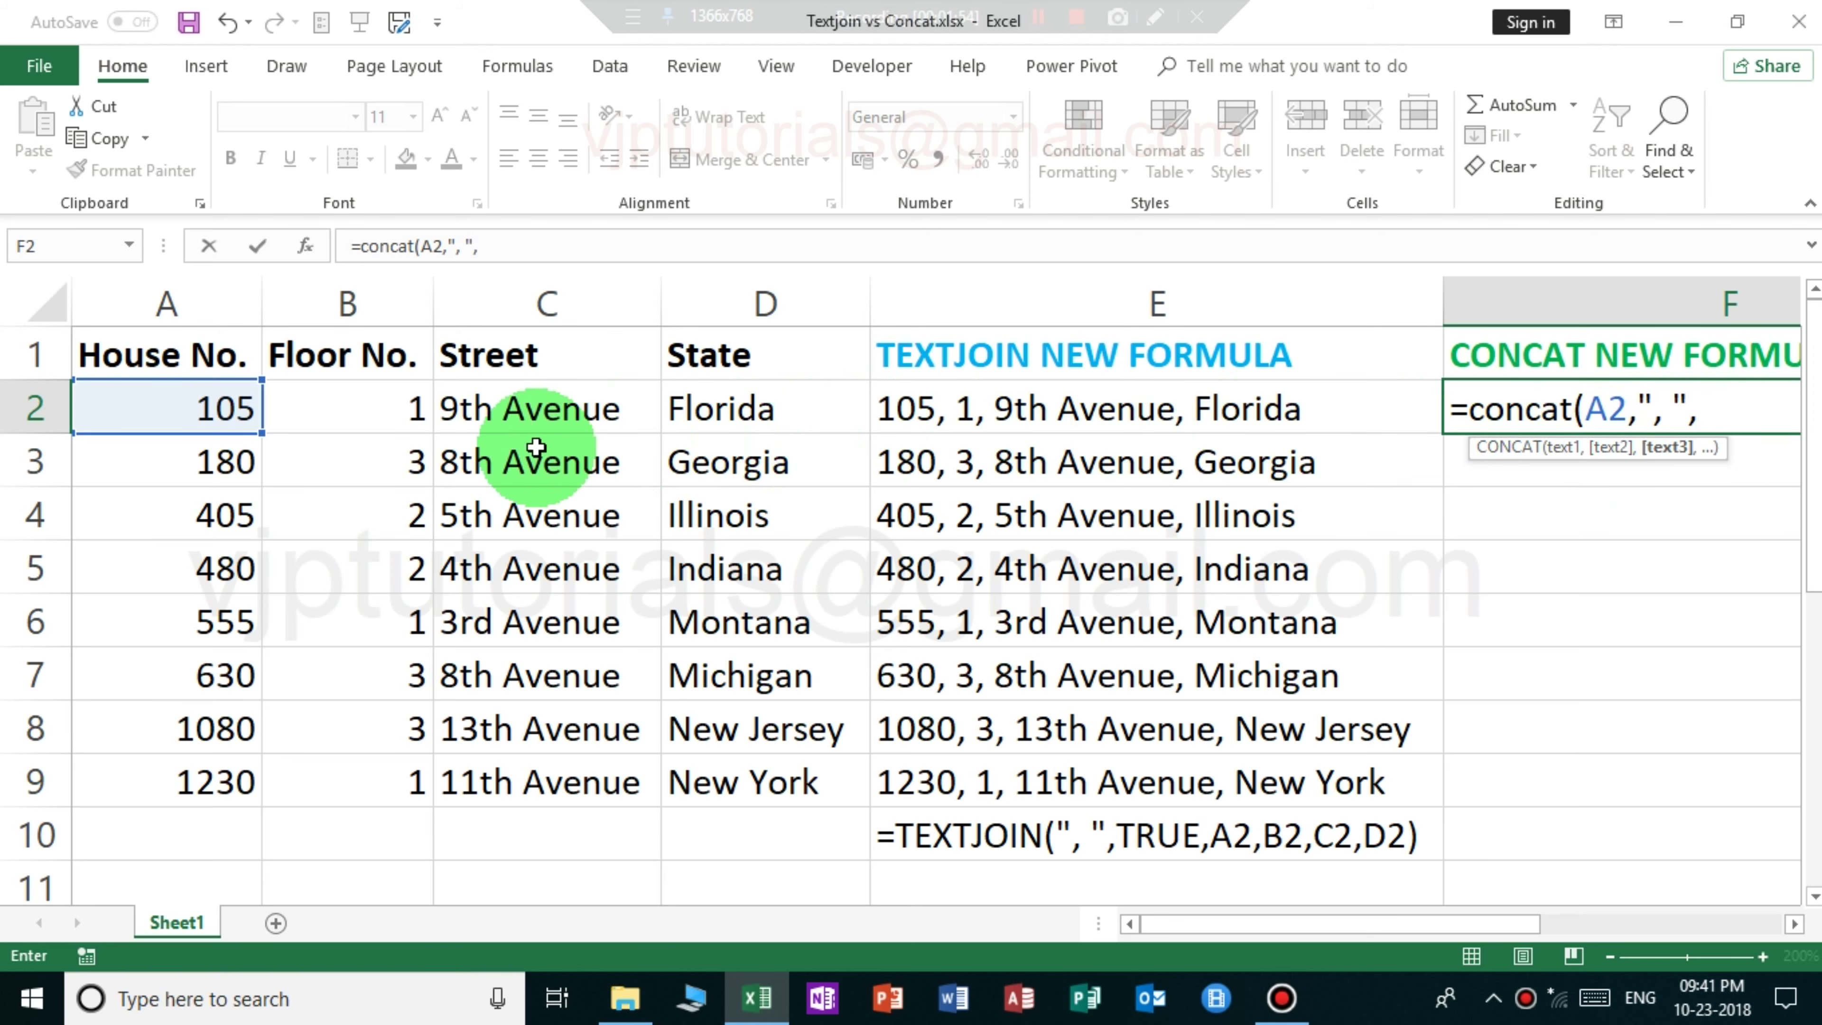
{"action": "left_click", "coordinate": [395, 408]}
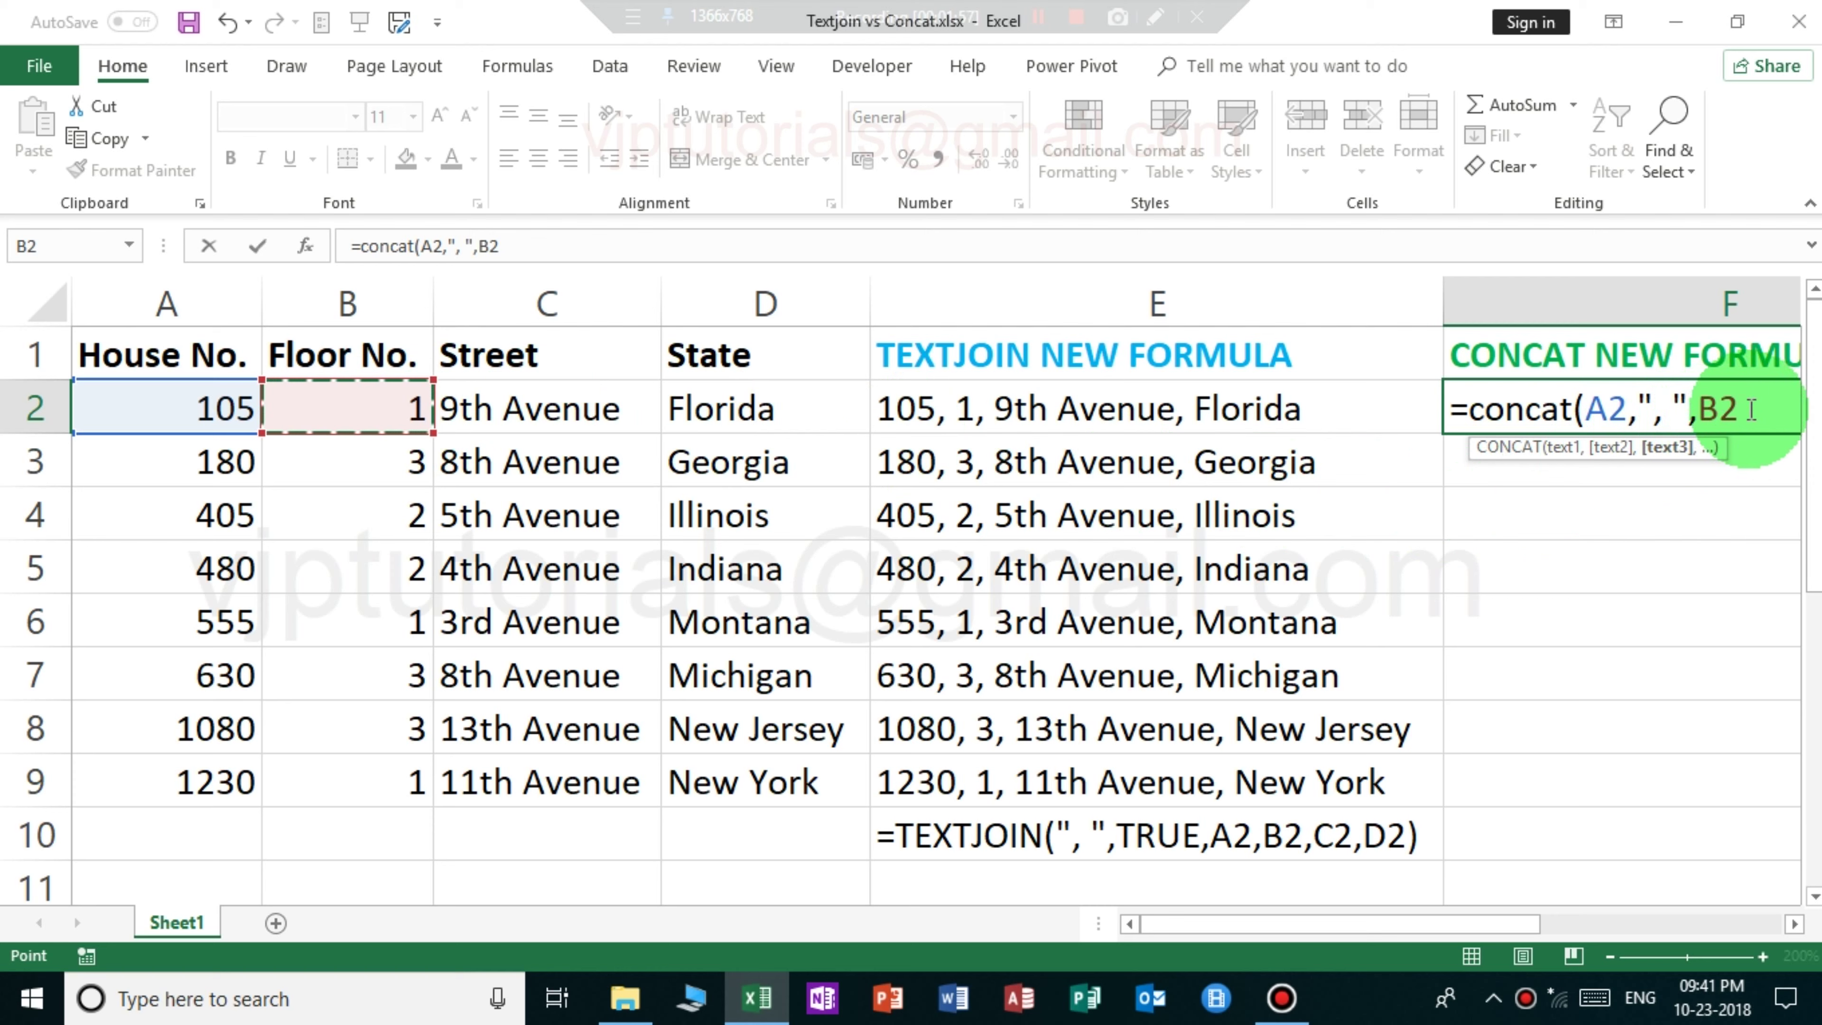
{"action": "type", "text": ",\""}
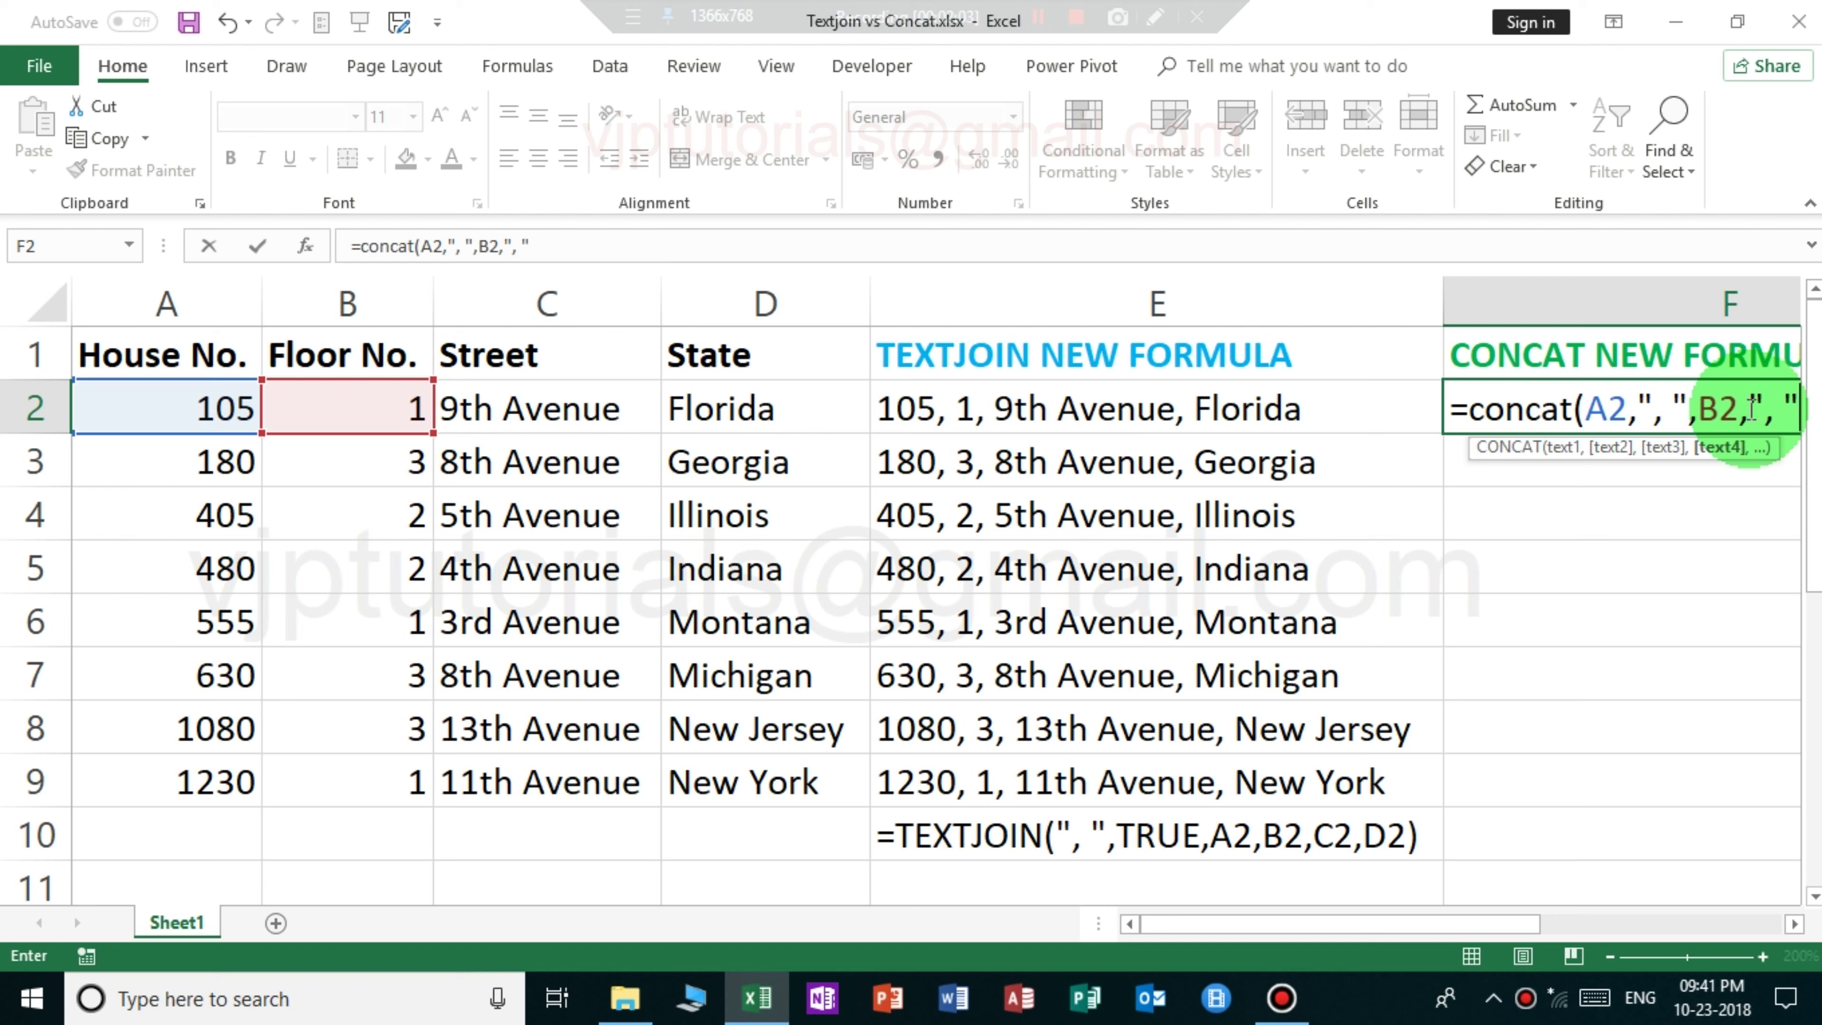
{"action": "type", "text": ","}
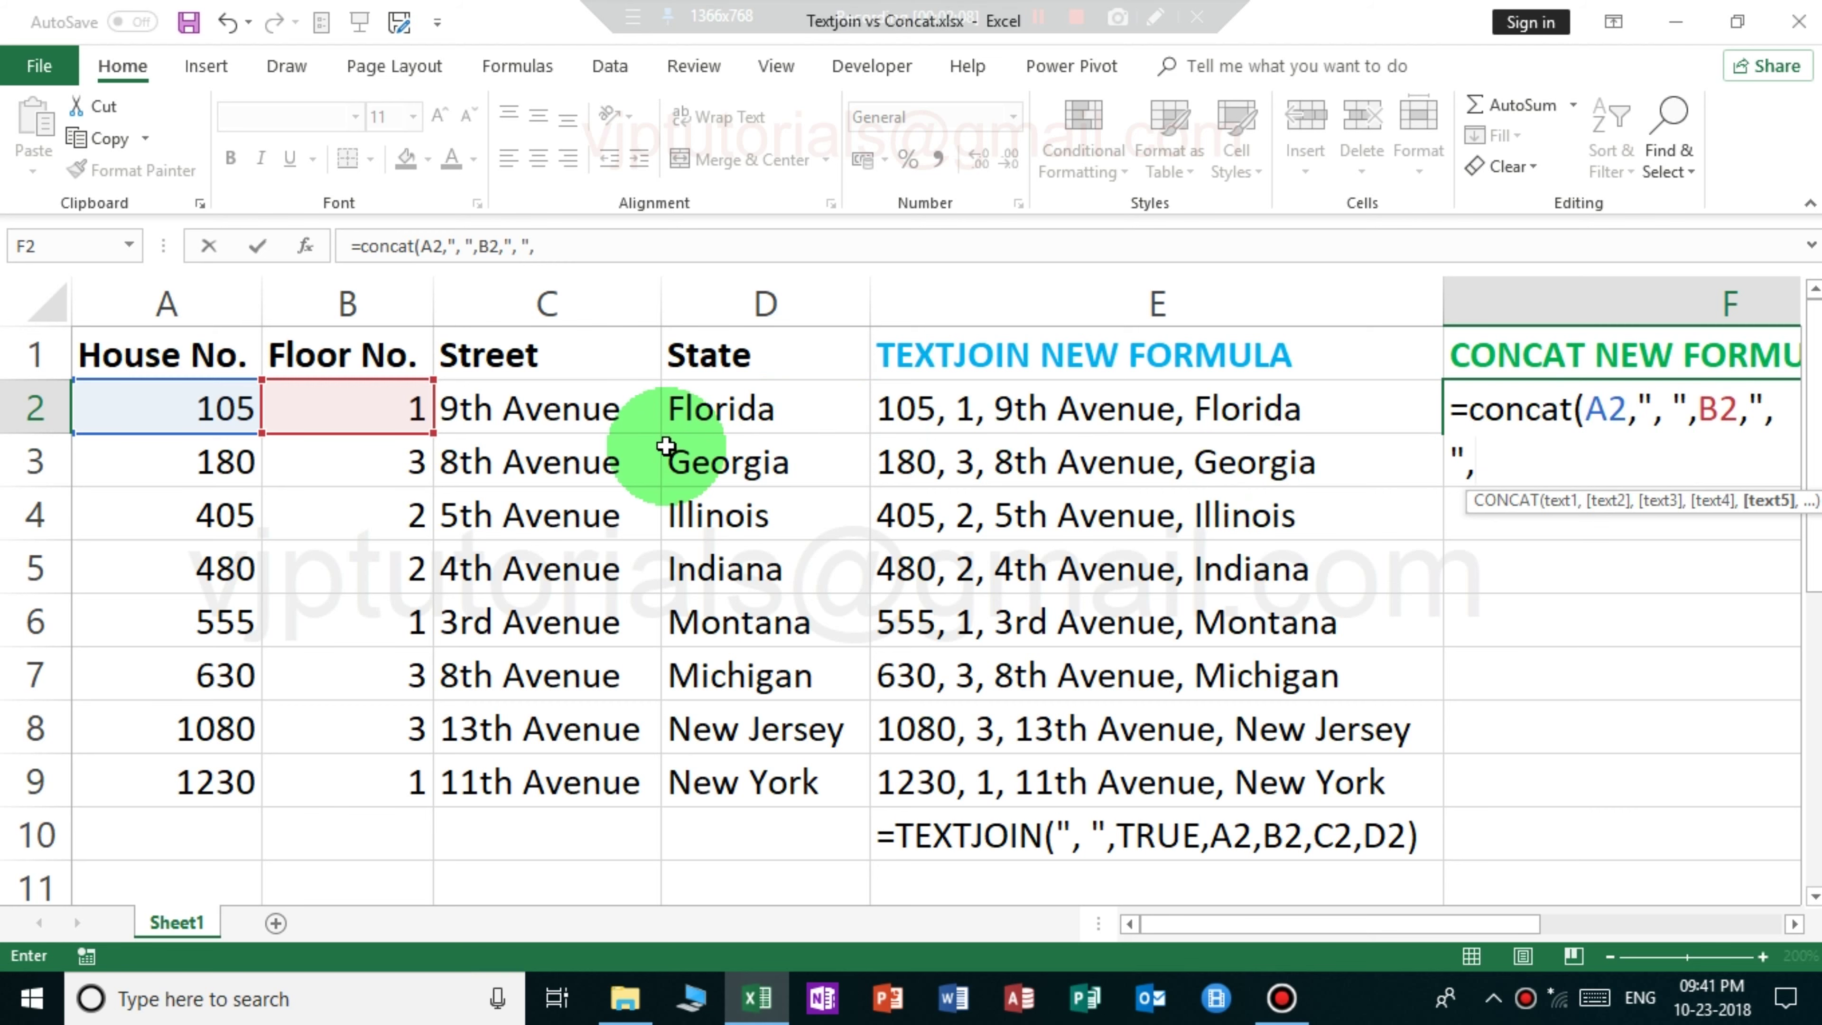
{"action": "left_click", "coordinate": [566, 416]}
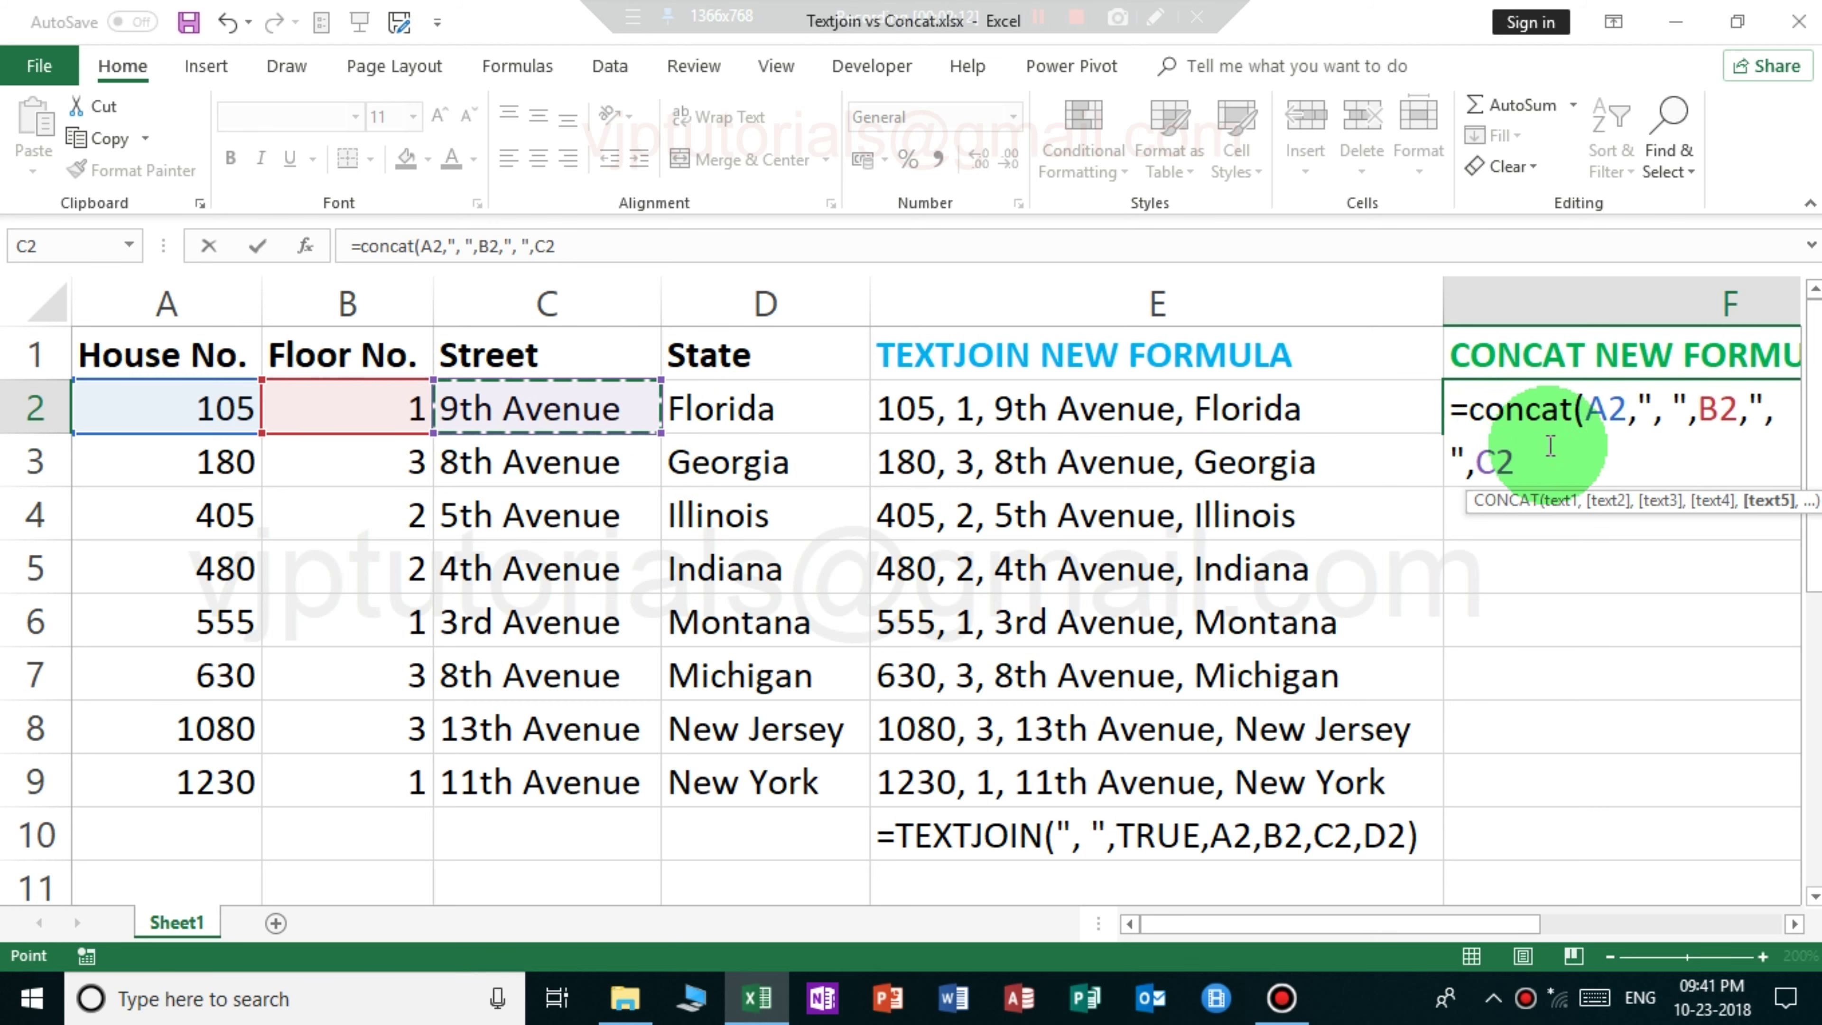
{"action": "type", "text": ",\""}
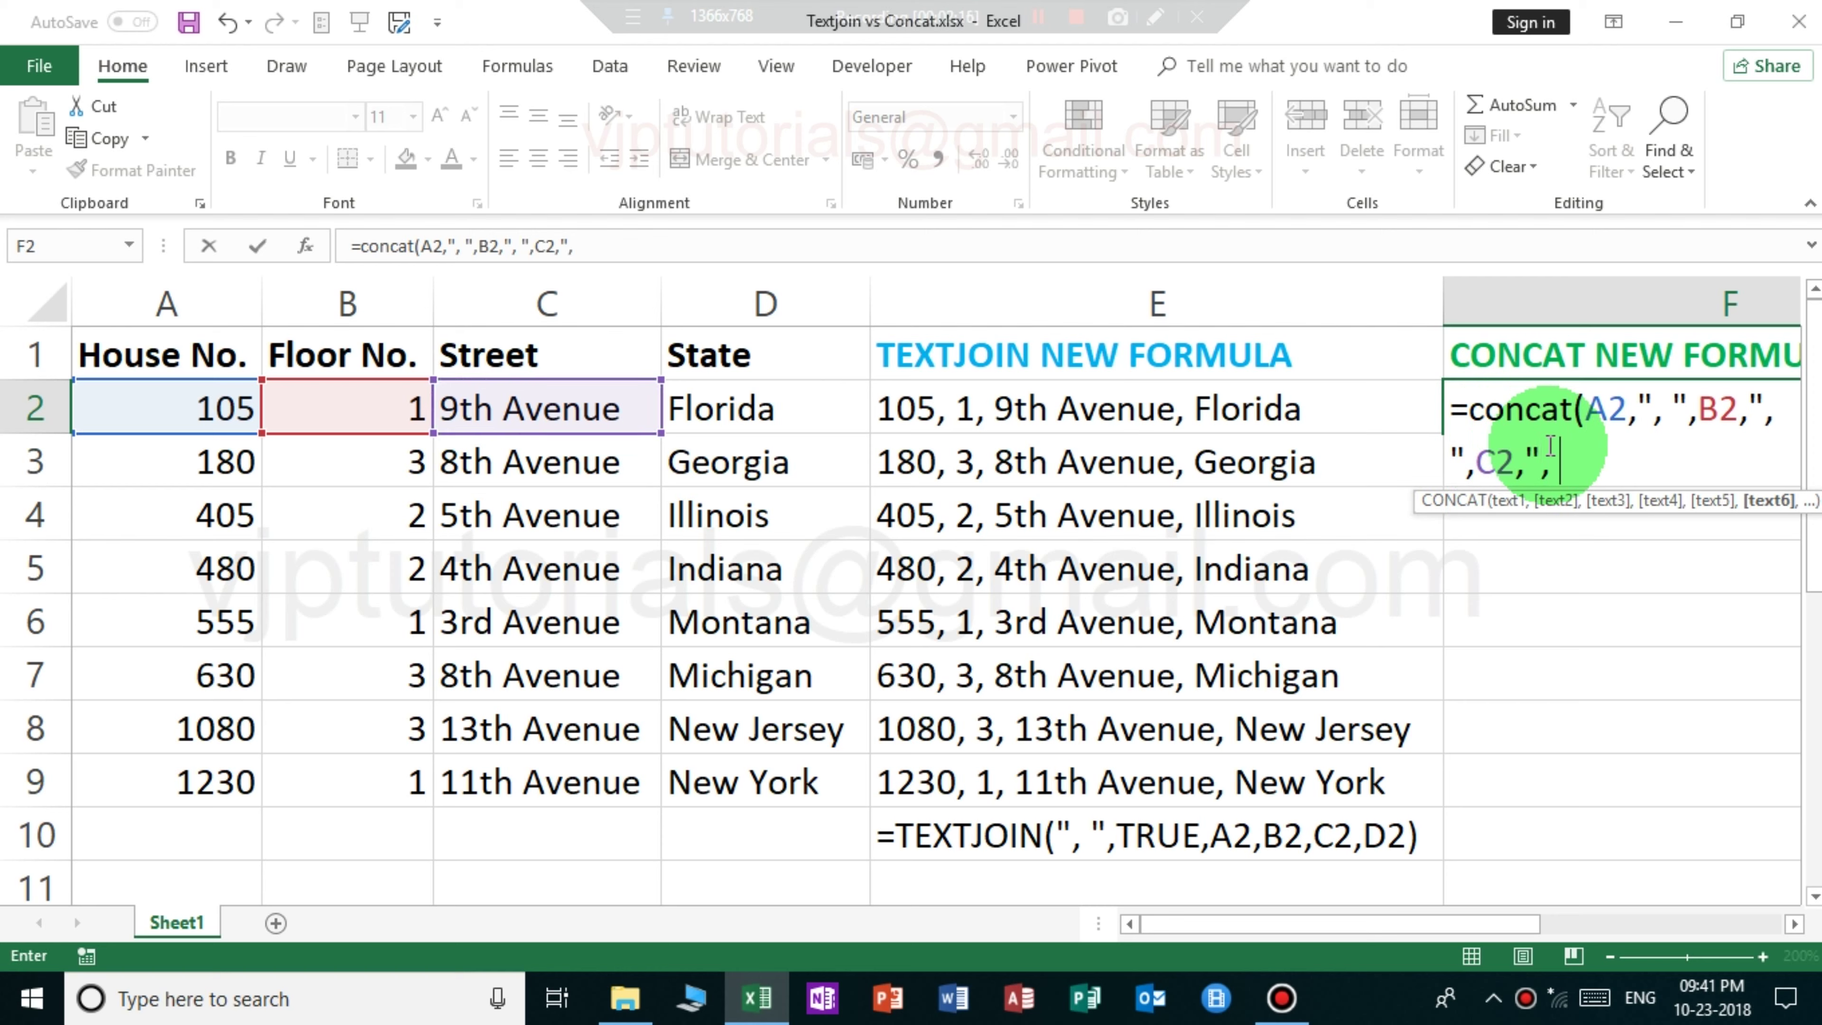
{"action": "type", "text": ","}
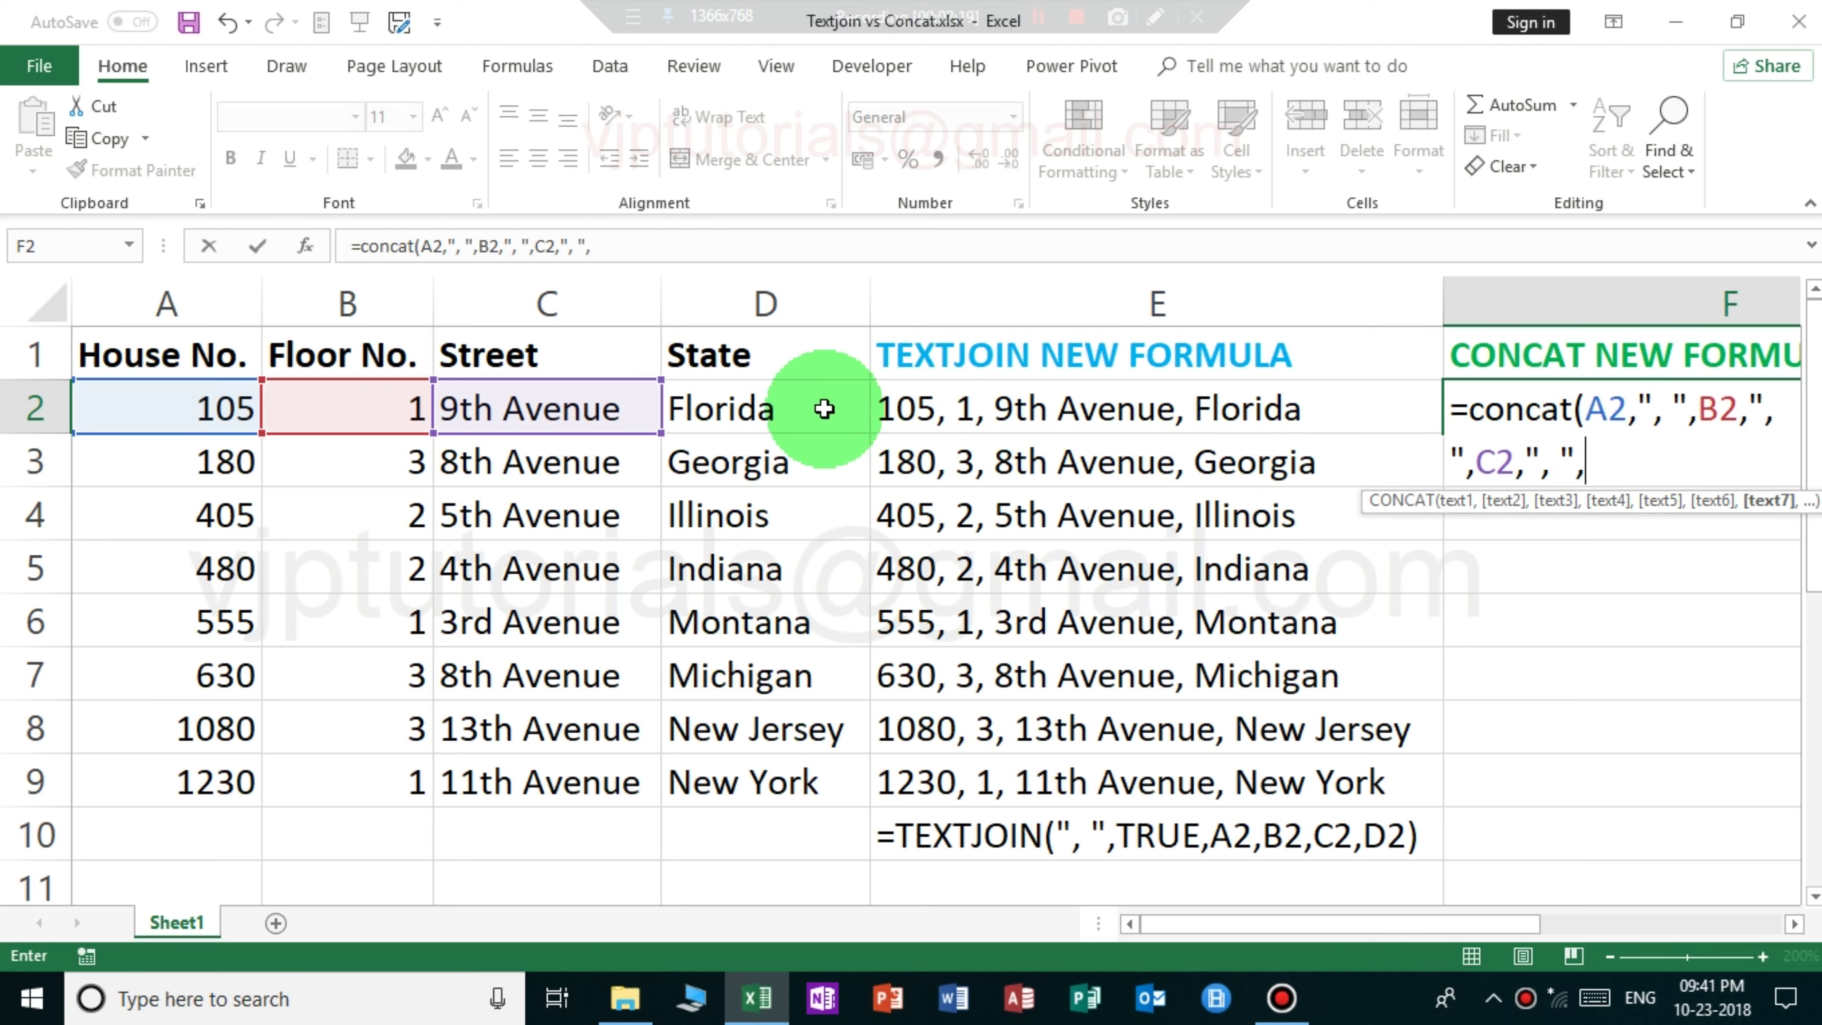
{"action": "left_click", "coordinate": [798, 405]}
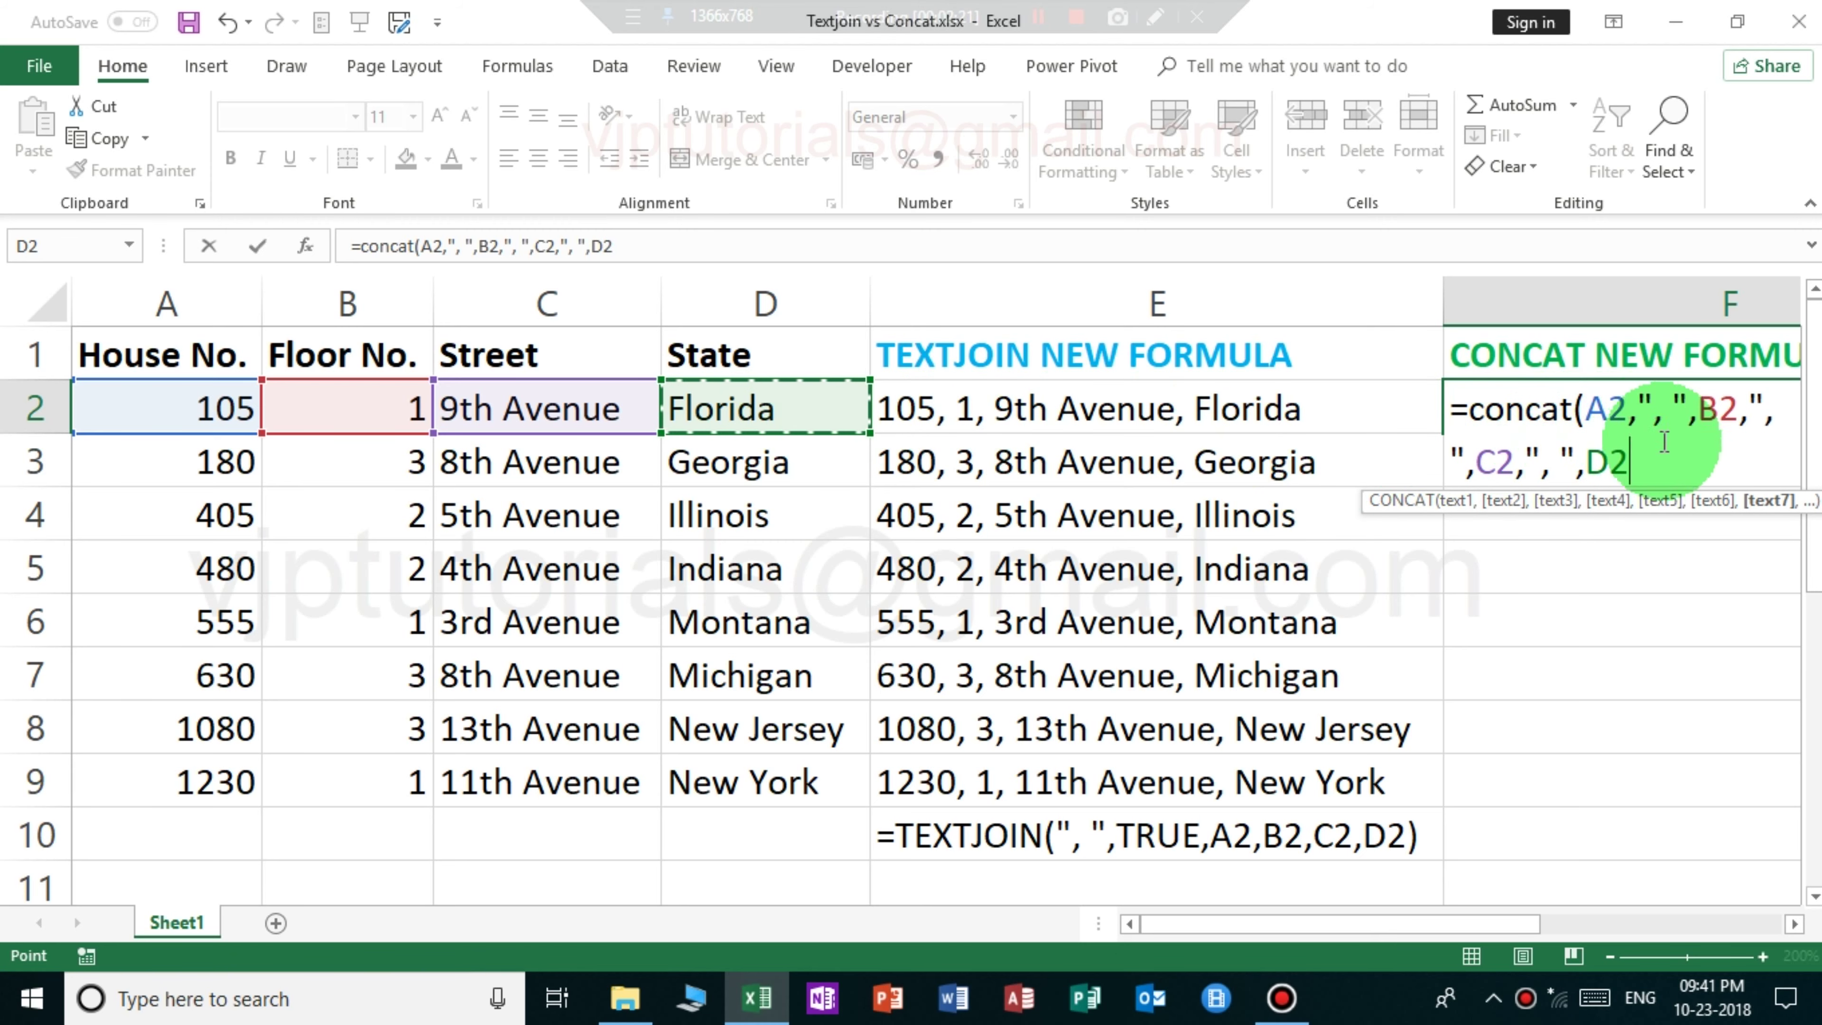
{"action": "type", "text": ")"}
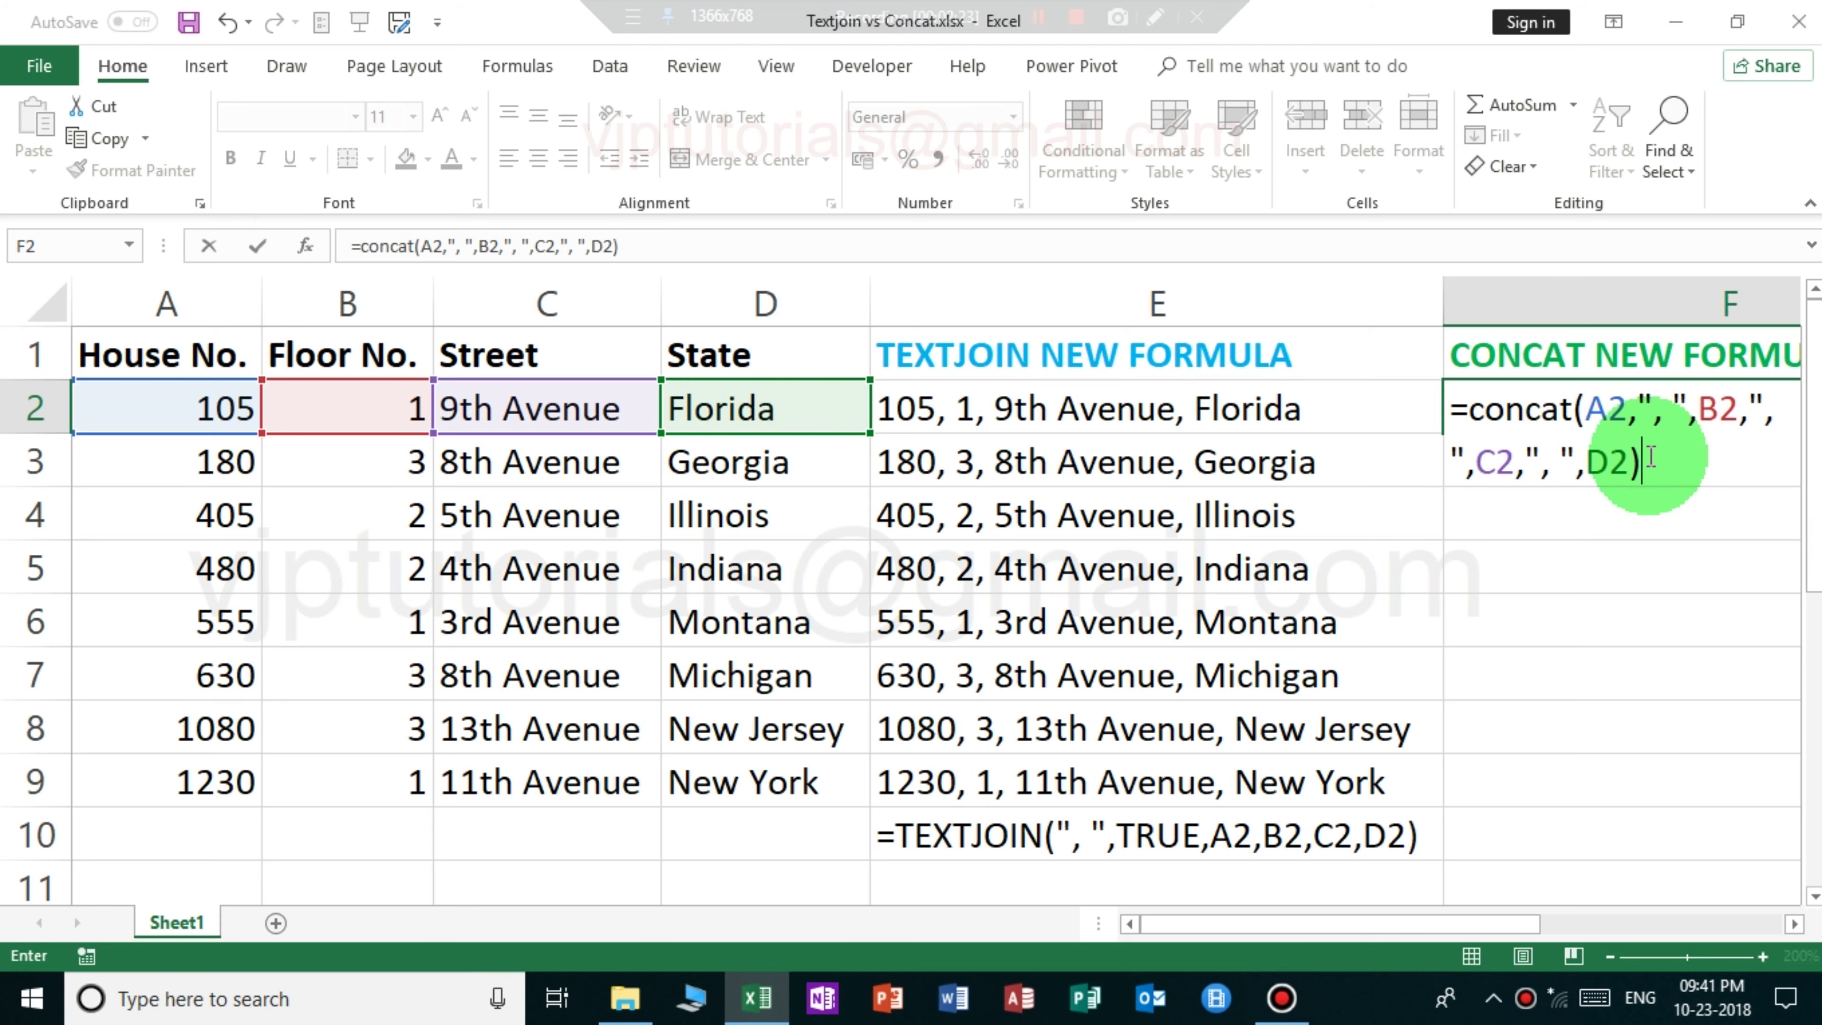
{"action": "key", "text": "Return"}
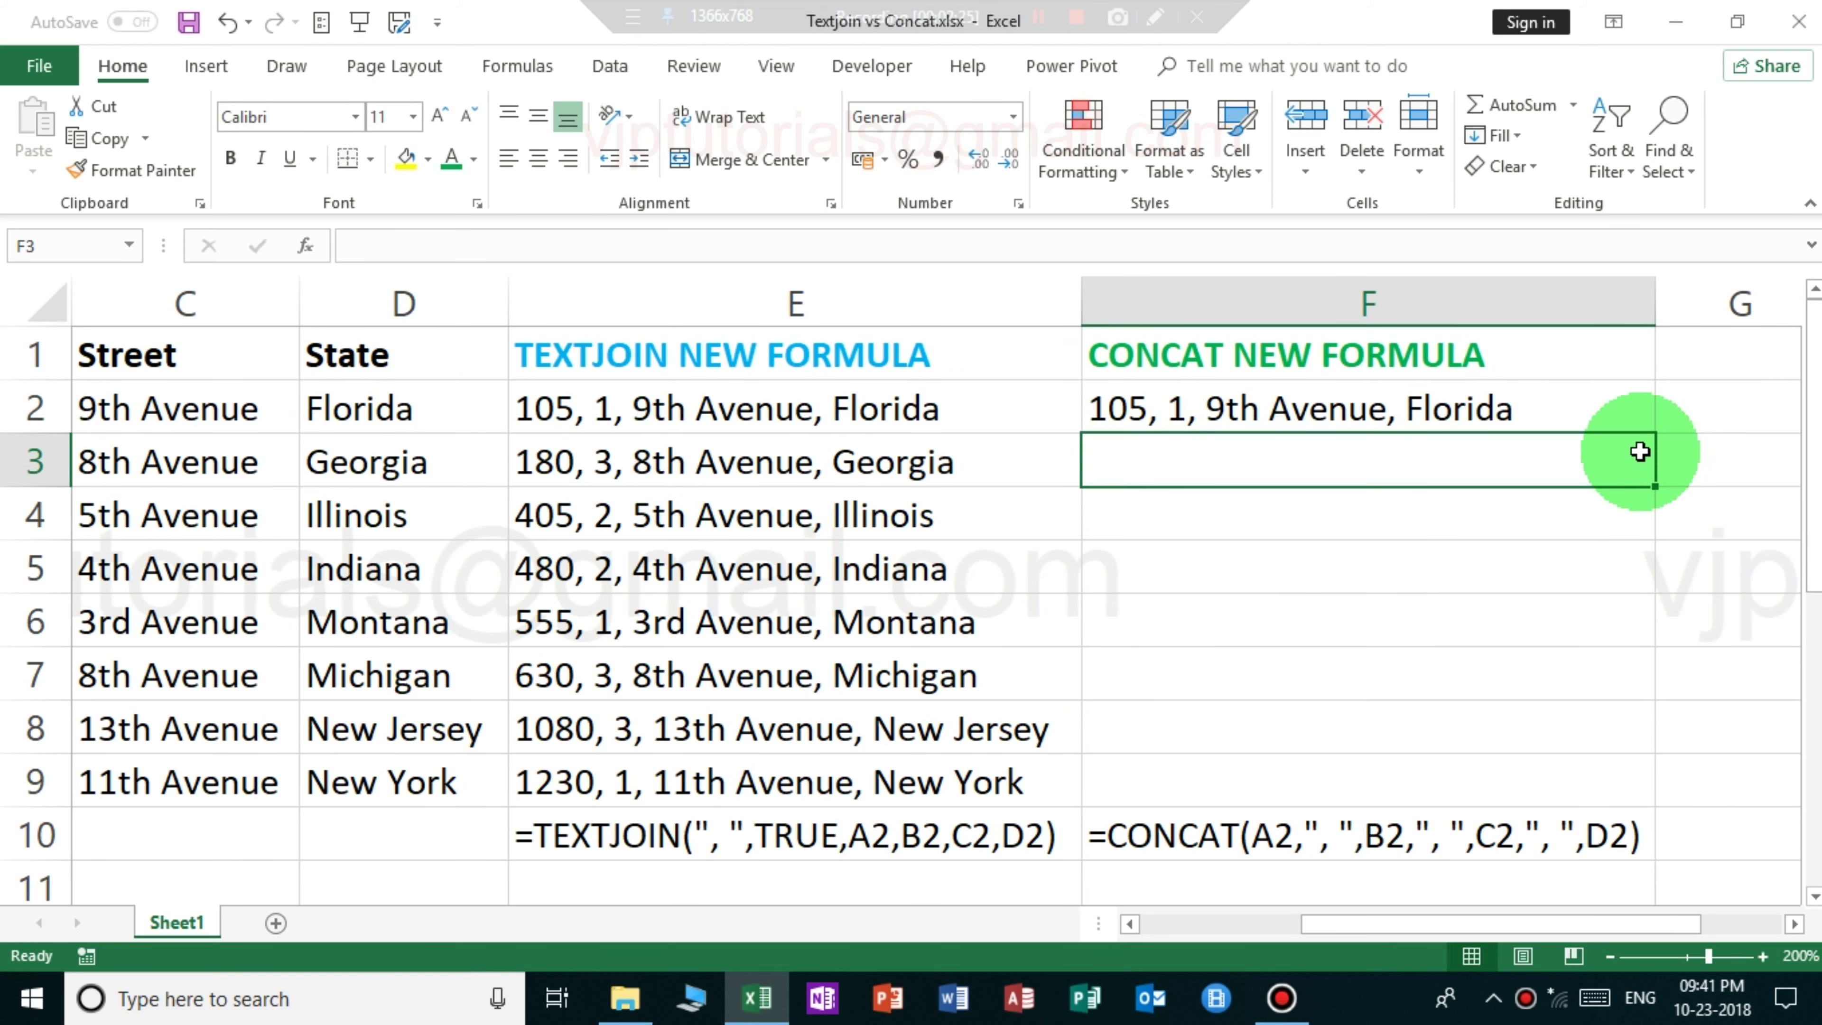
Copy F2's CONCAT formula down to F9 and inspect F2's formula unchanged
{"action": "left_click", "coordinate": [1596, 416]}
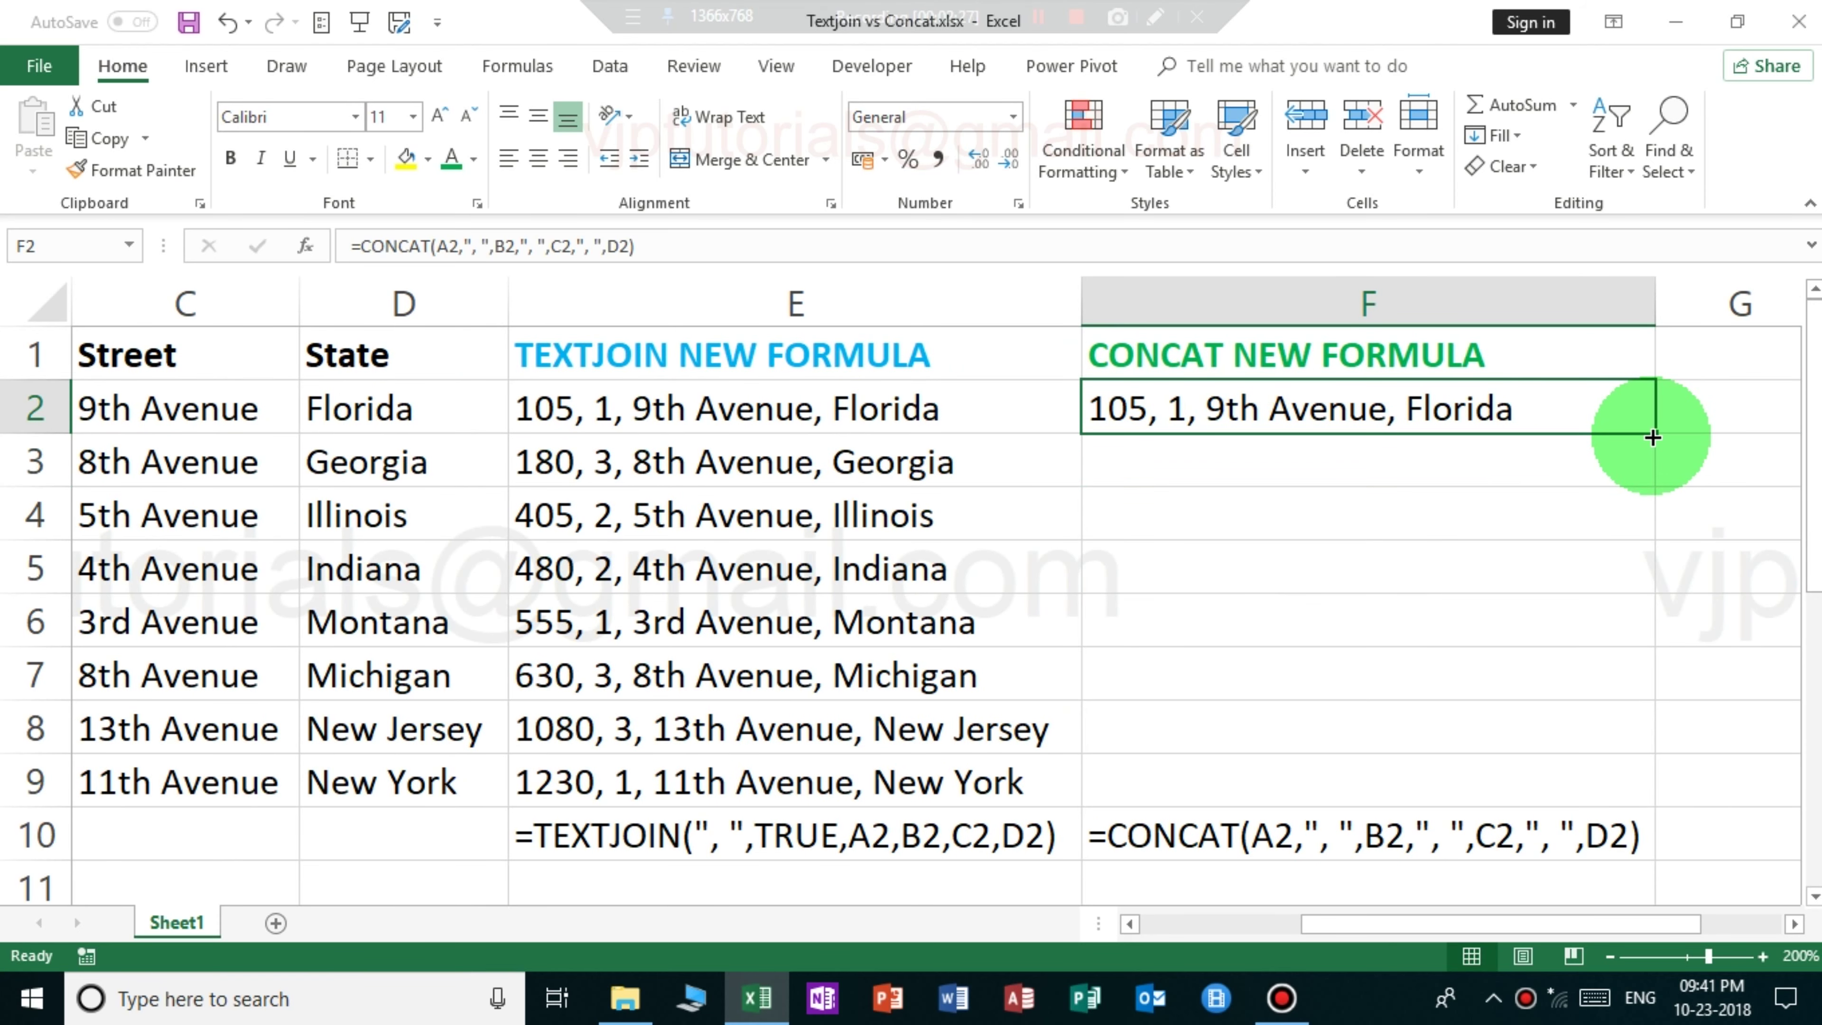
{"action": "left_click_drag", "start_coordinate": [1652, 437], "coordinate": [1638, 786]}
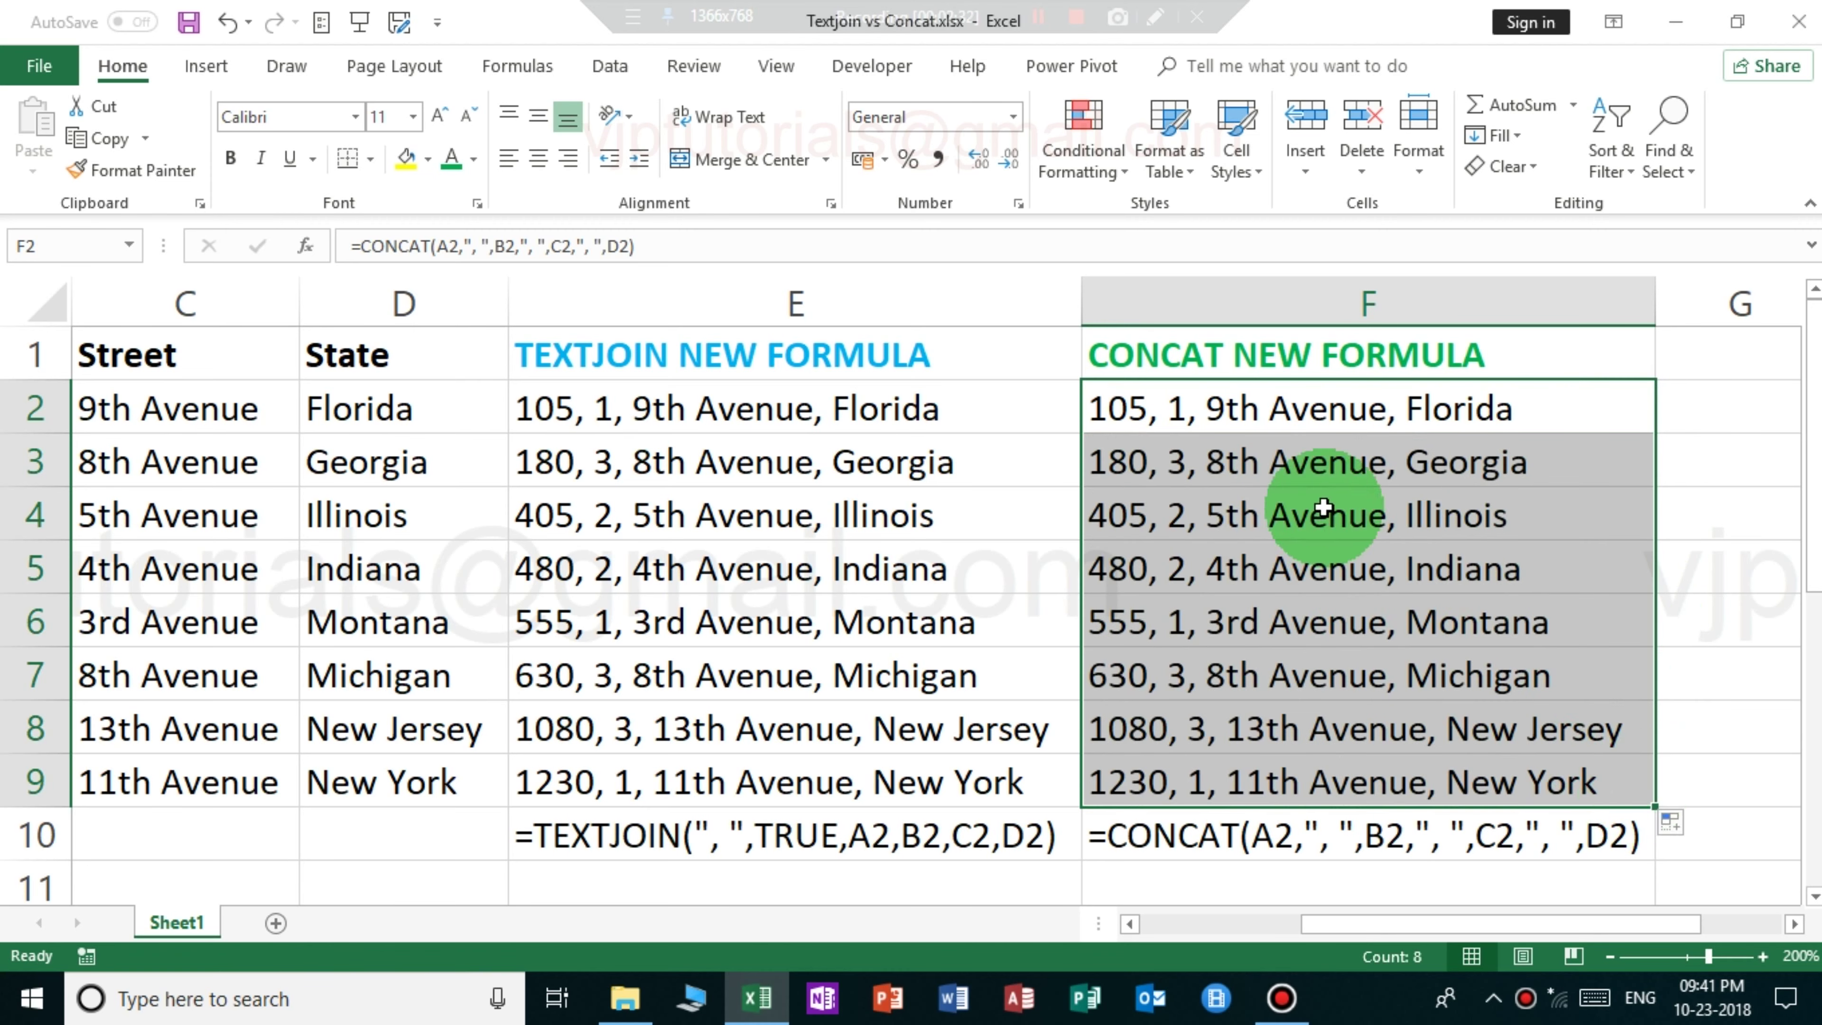
{"action": "left_click", "coordinate": [1249, 411]}
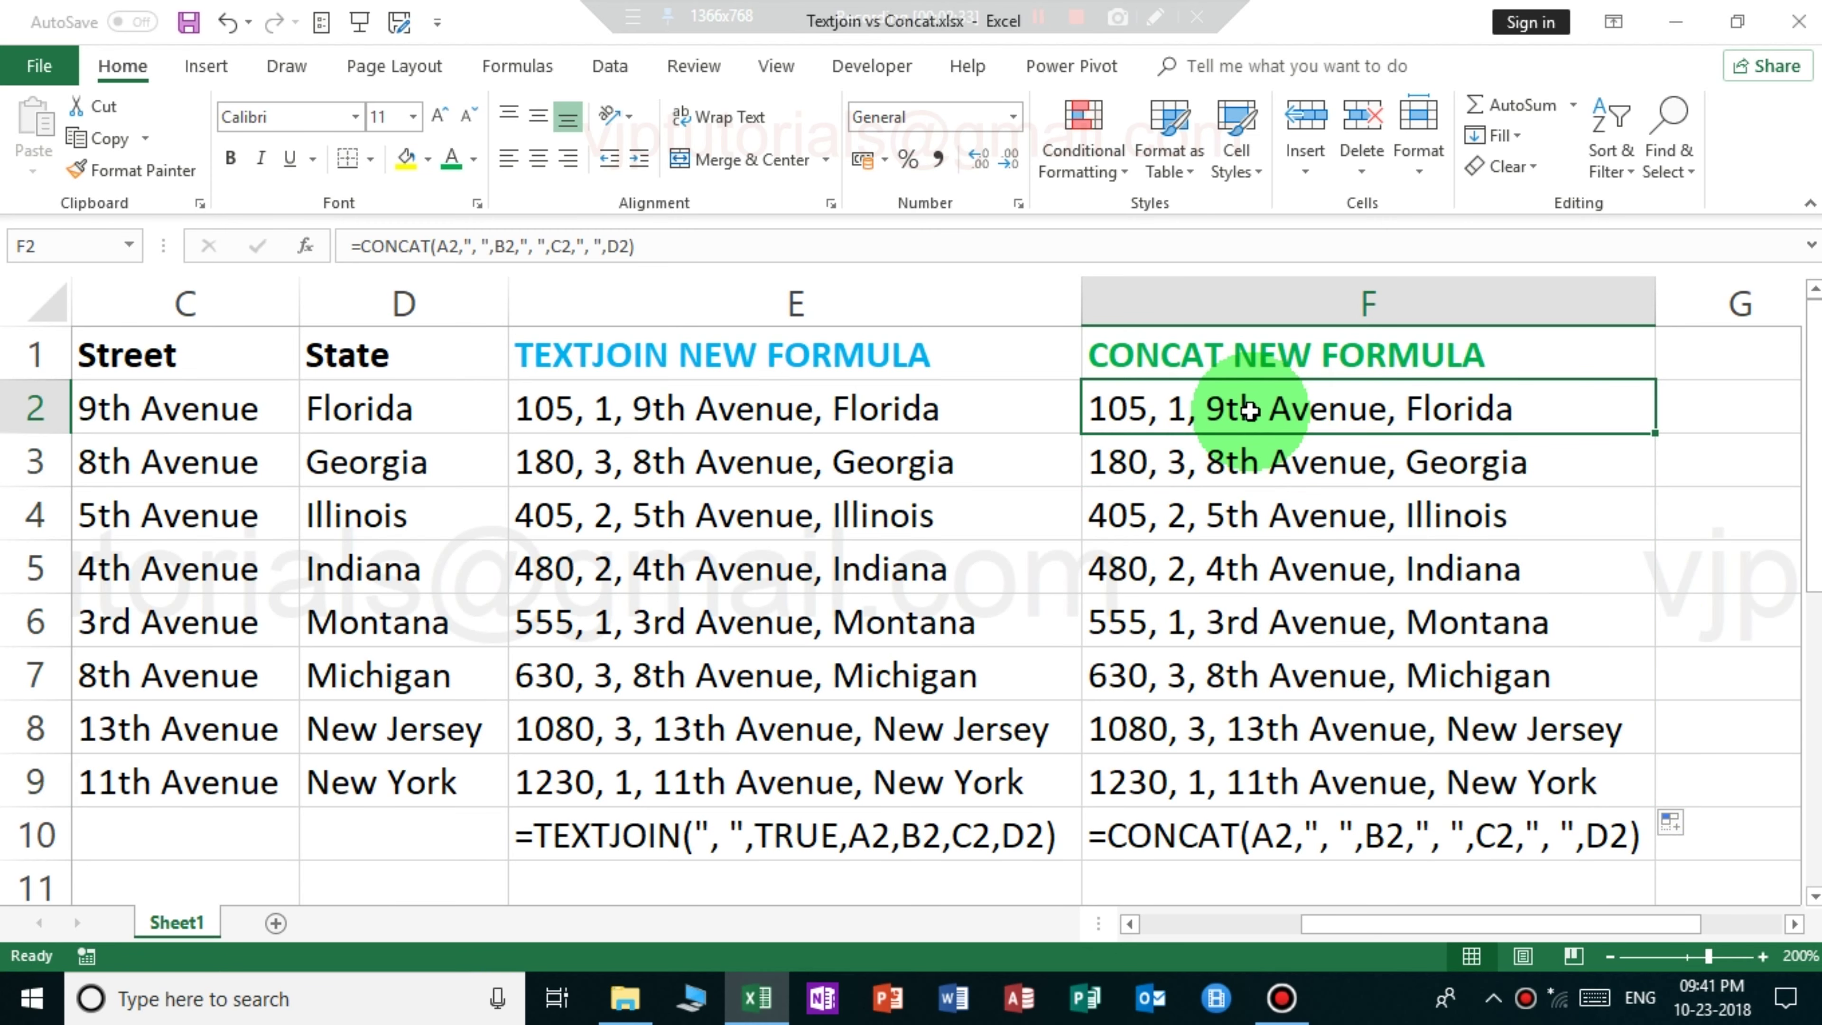
{"action": "double_click", "coordinate": [1230, 410]}
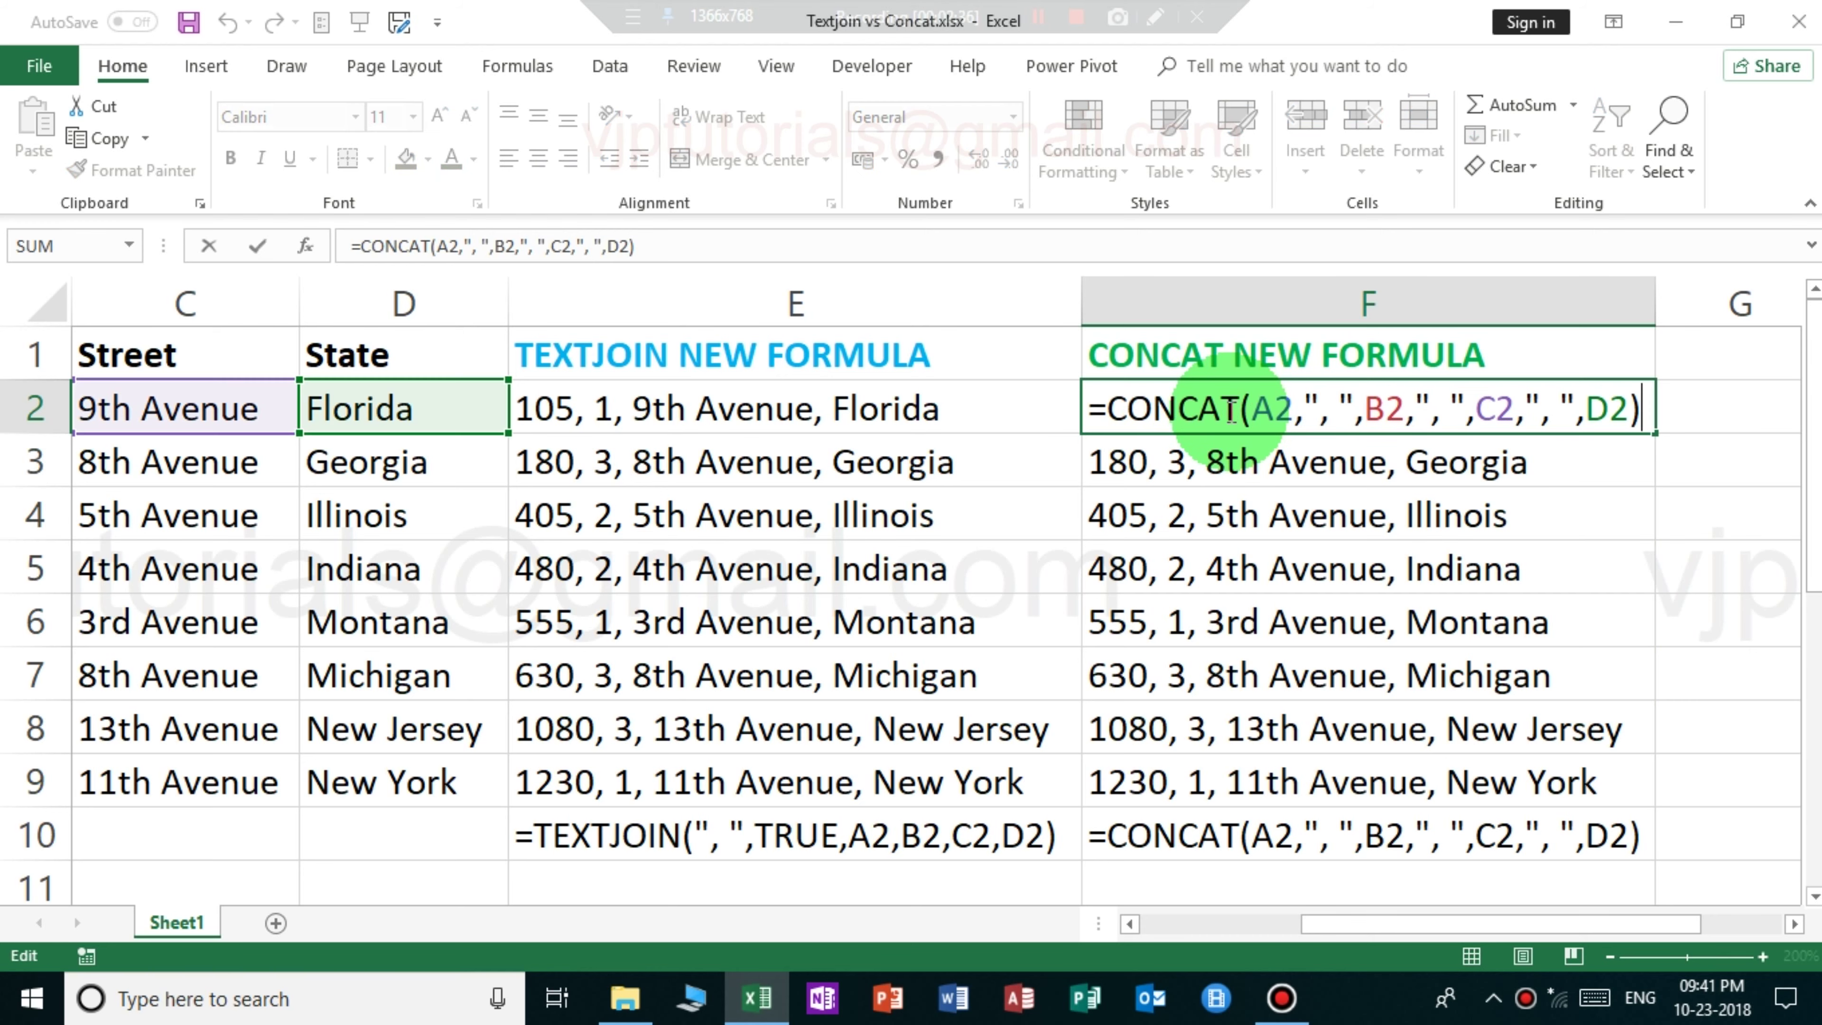
{"action": "key", "text": "Escape"}
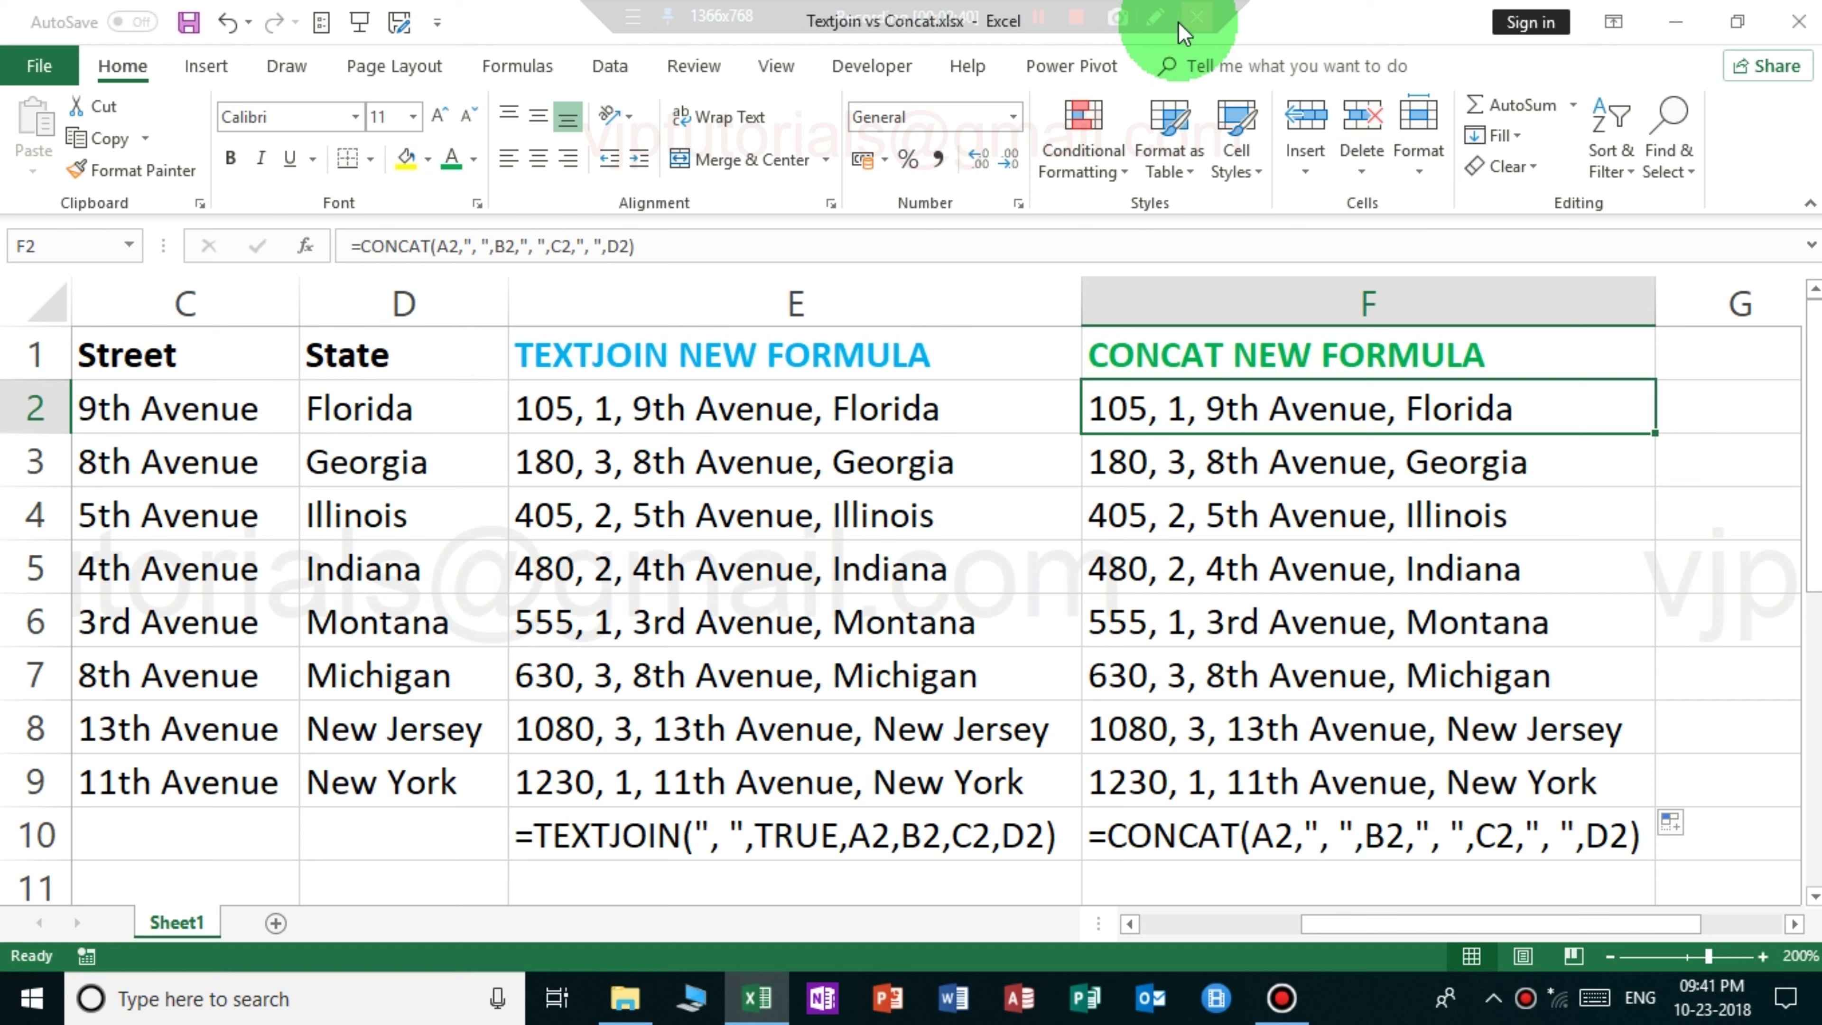
{"action": "left_click", "coordinate": [1154, 16]}
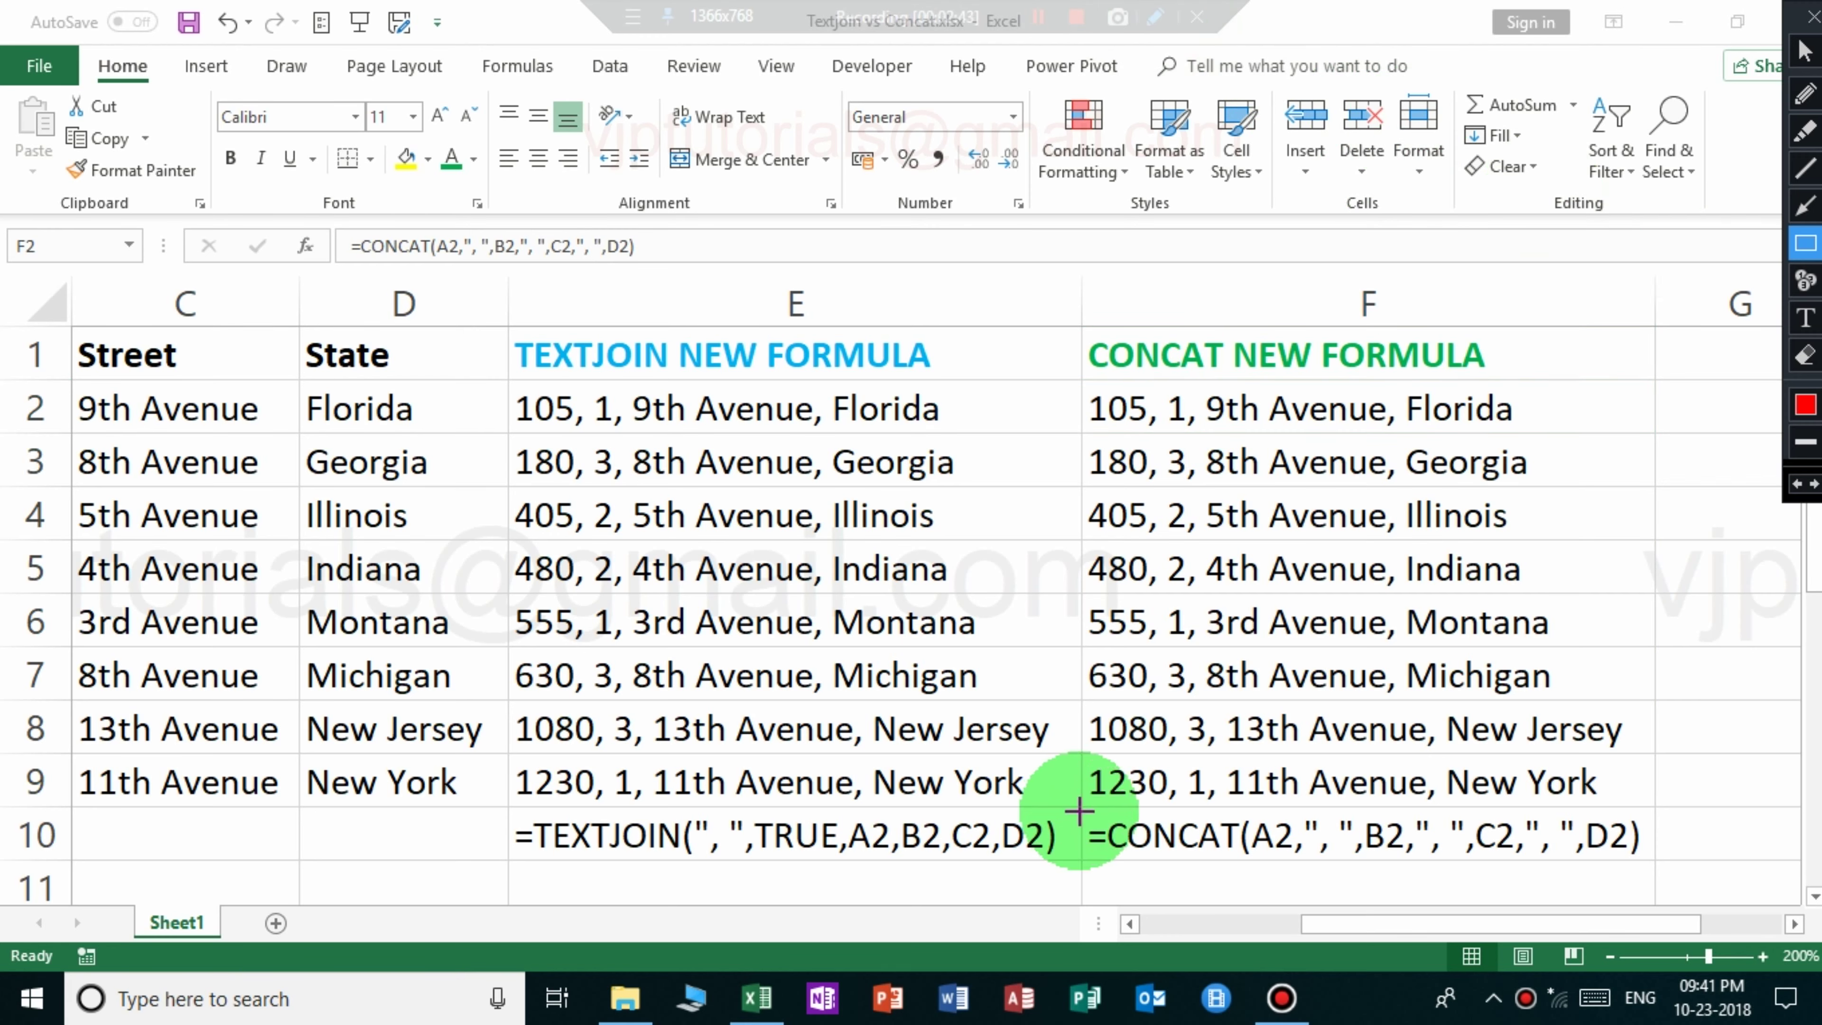
{"action": "left_click_drag", "start_coordinate": [1084, 808], "coordinate": [1647, 865]}
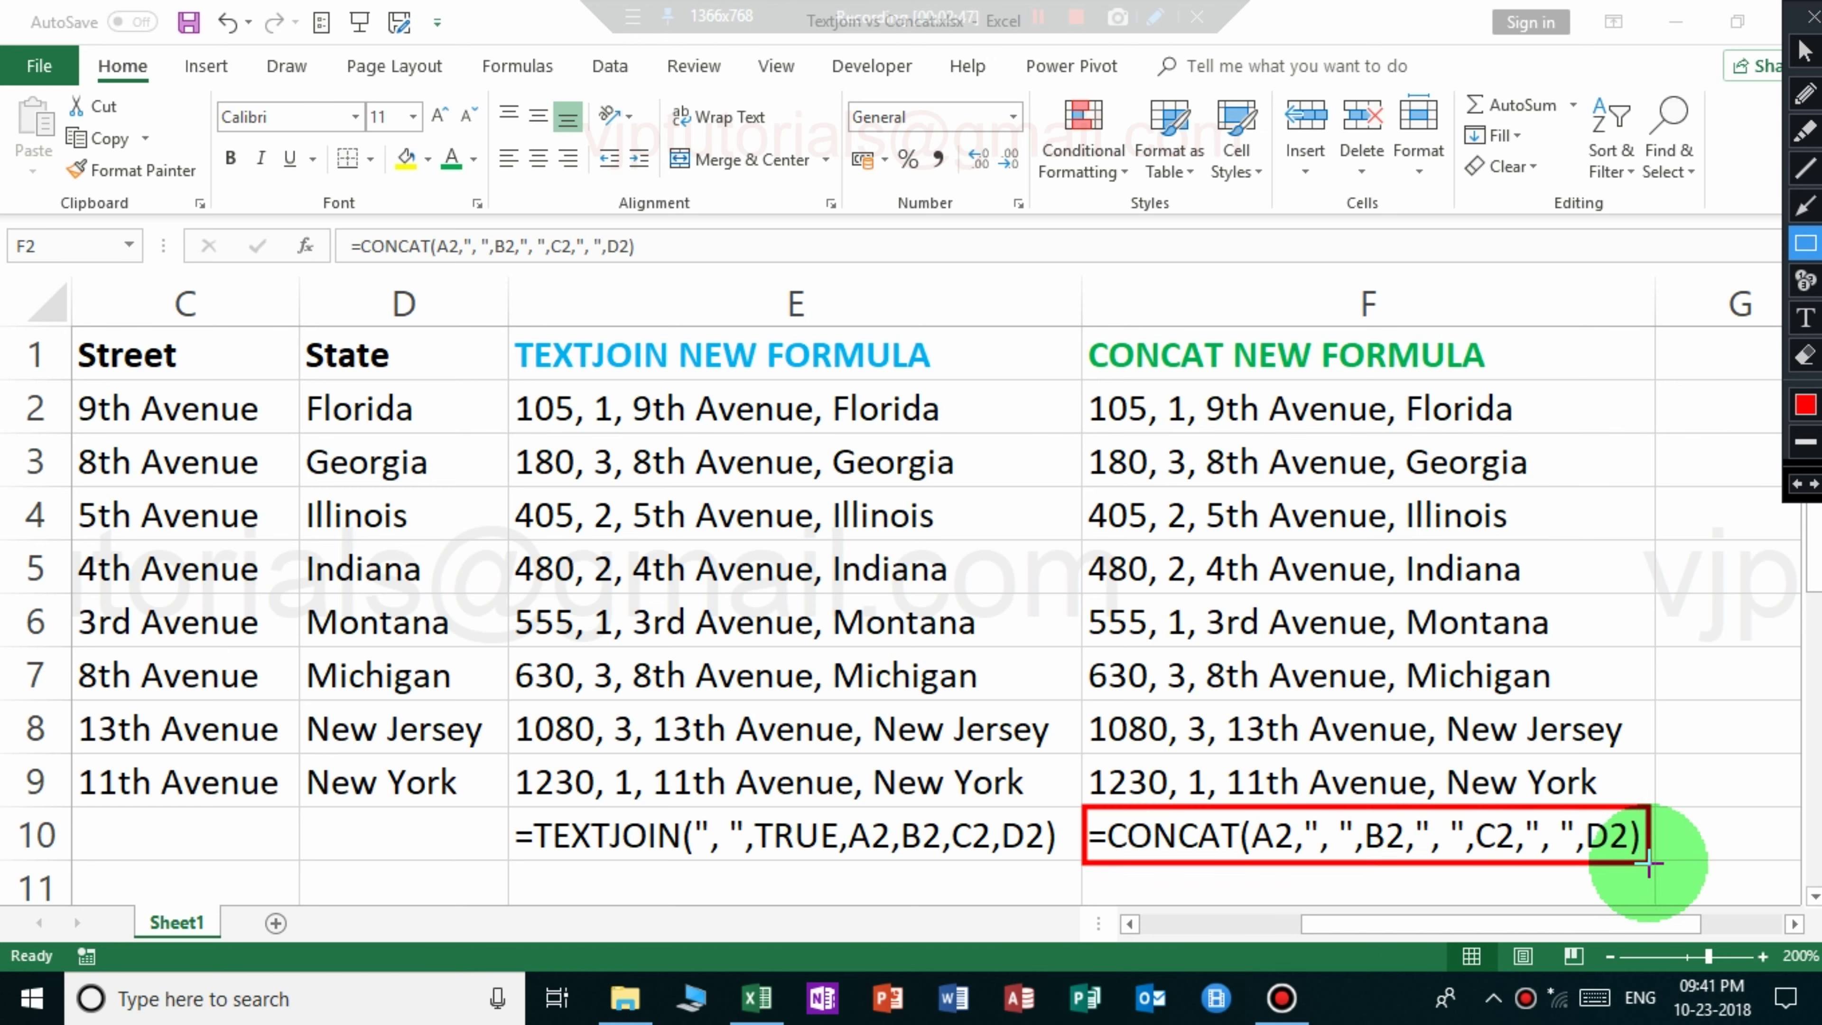
{"action": "left_click_drag", "start_coordinate": [1647, 863], "coordinate": [1650, 865]}
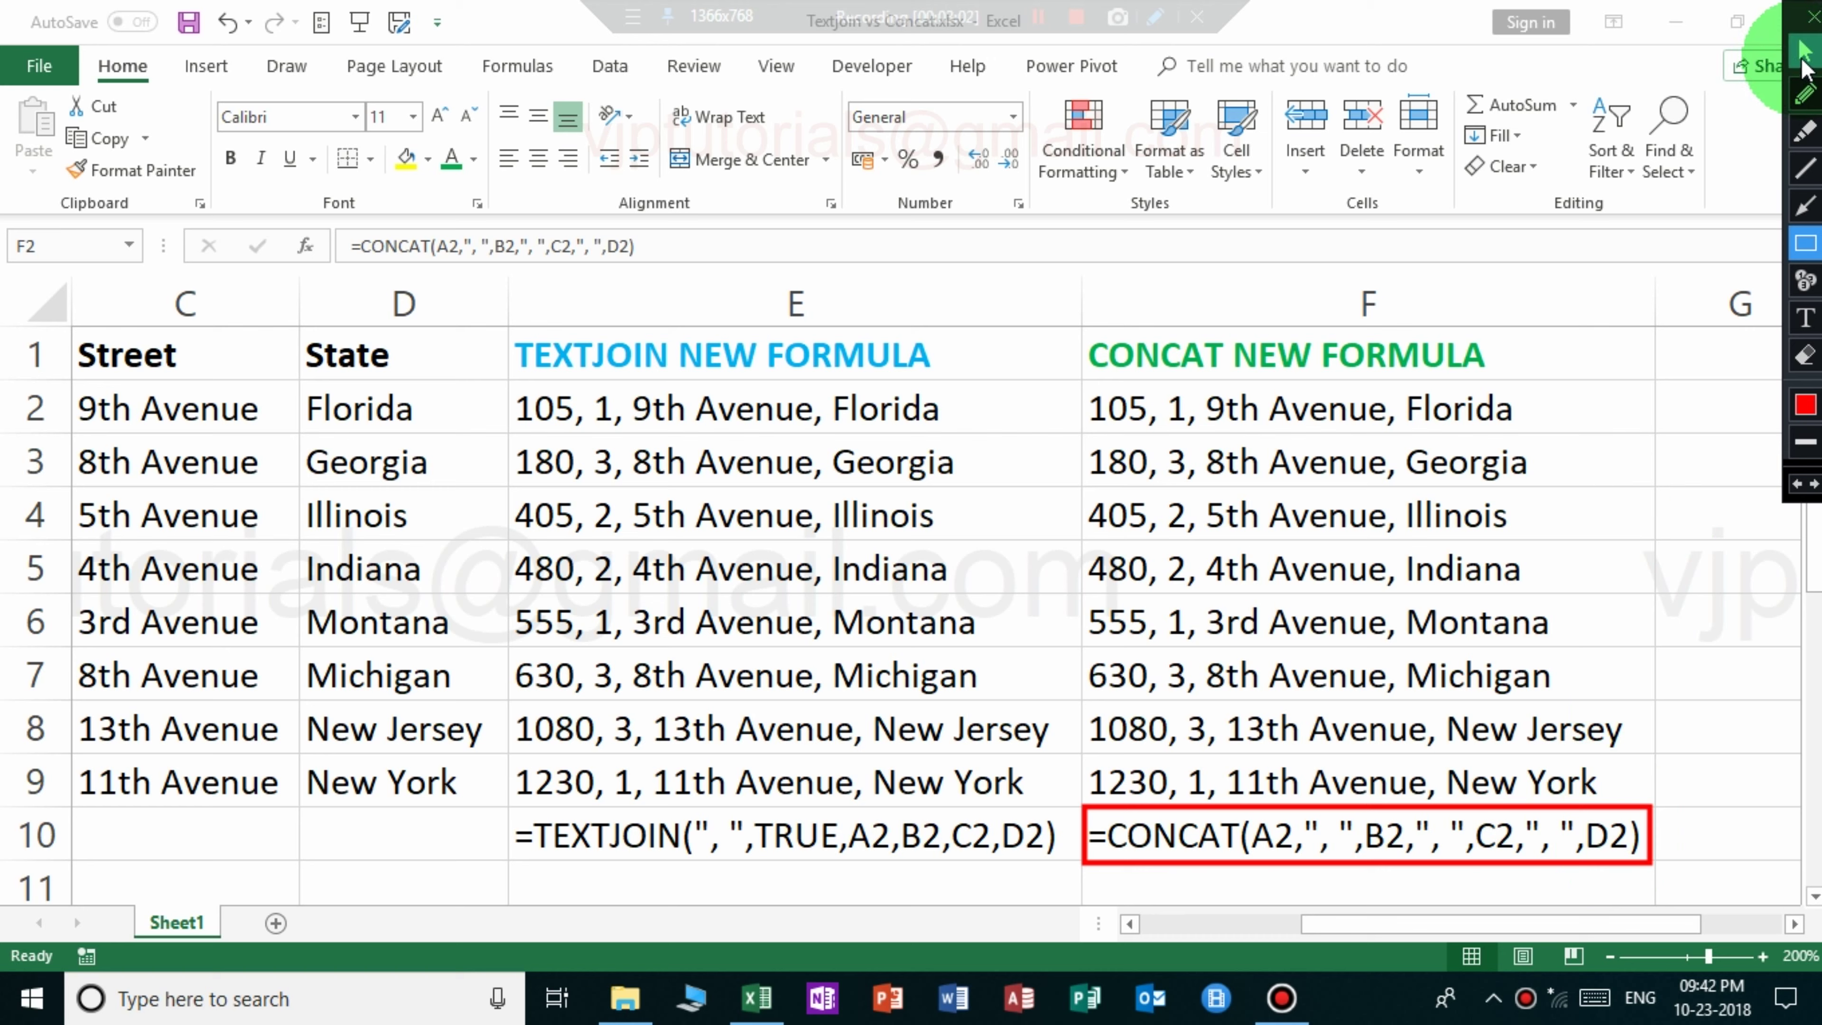
{"action": "left_click", "coordinate": [1803, 57]}
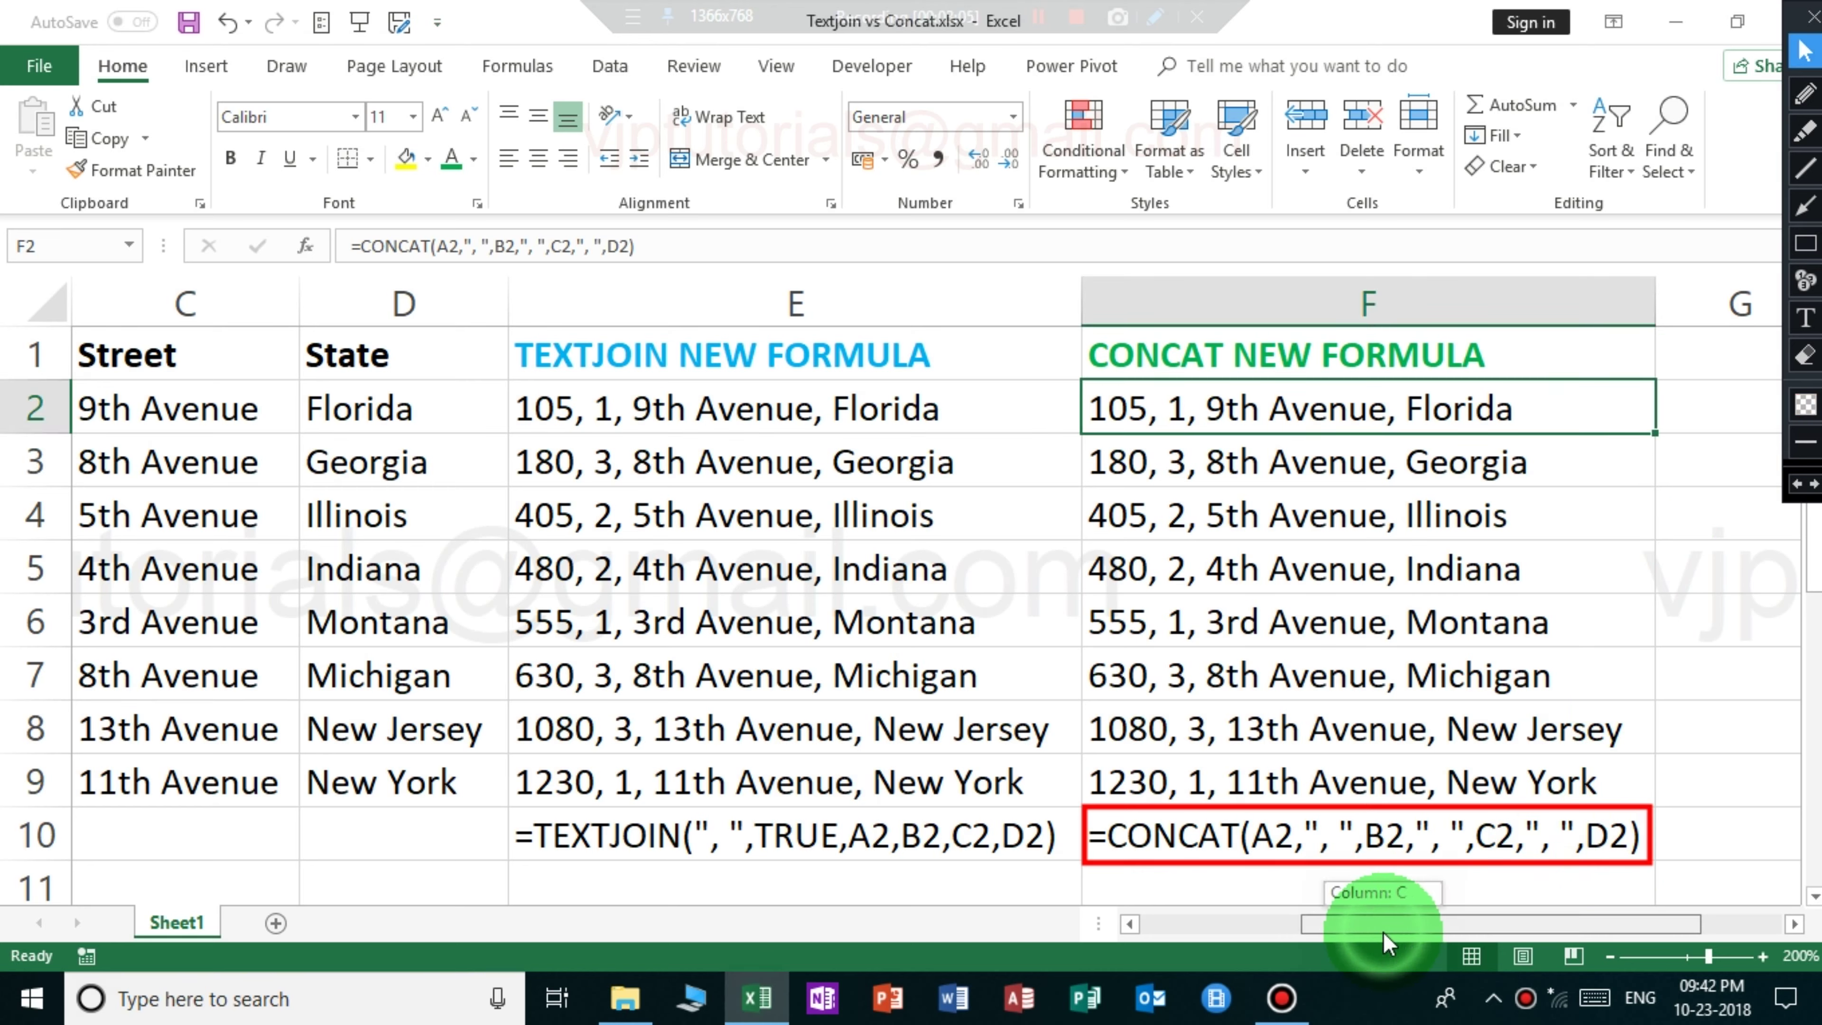
{"action": "left_click_drag", "start_coordinate": [1385, 926], "coordinate": [1207, 941]}
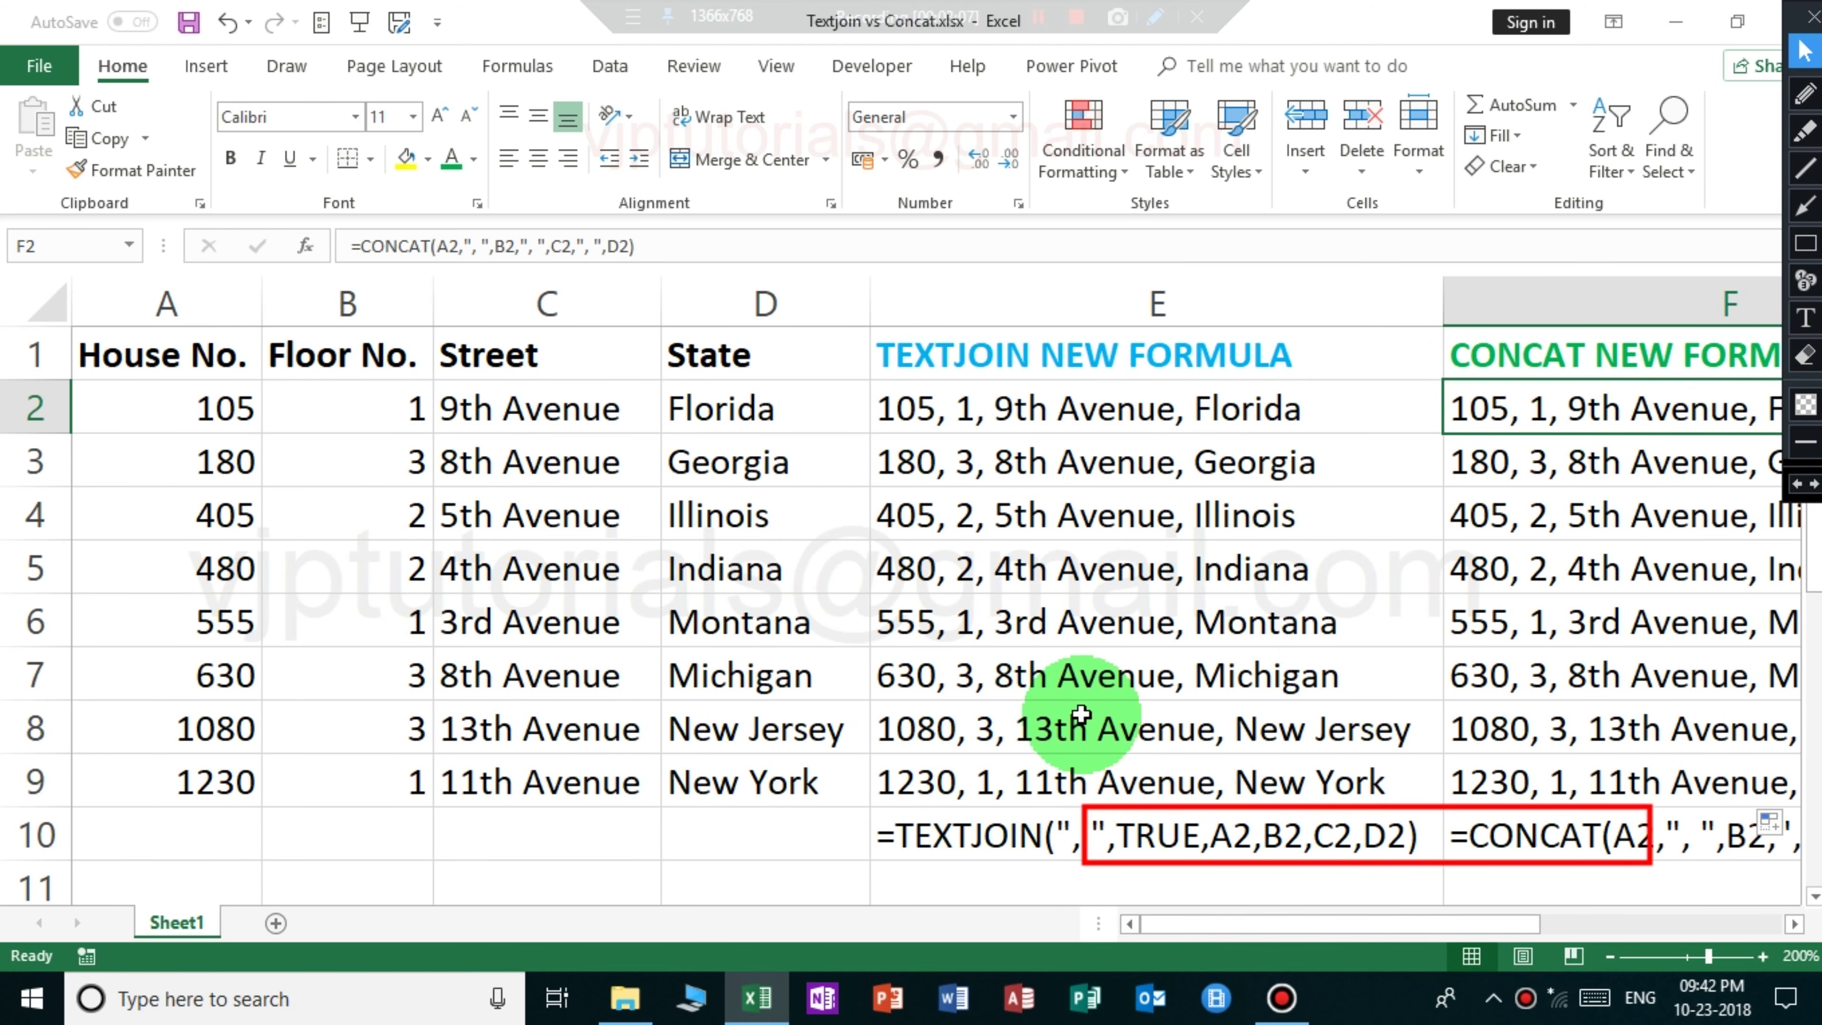
Clear the floor in B3, the street 4th Avenue in C5 and house number 1080 in A8
{"action": "left_click", "coordinate": [387, 465]}
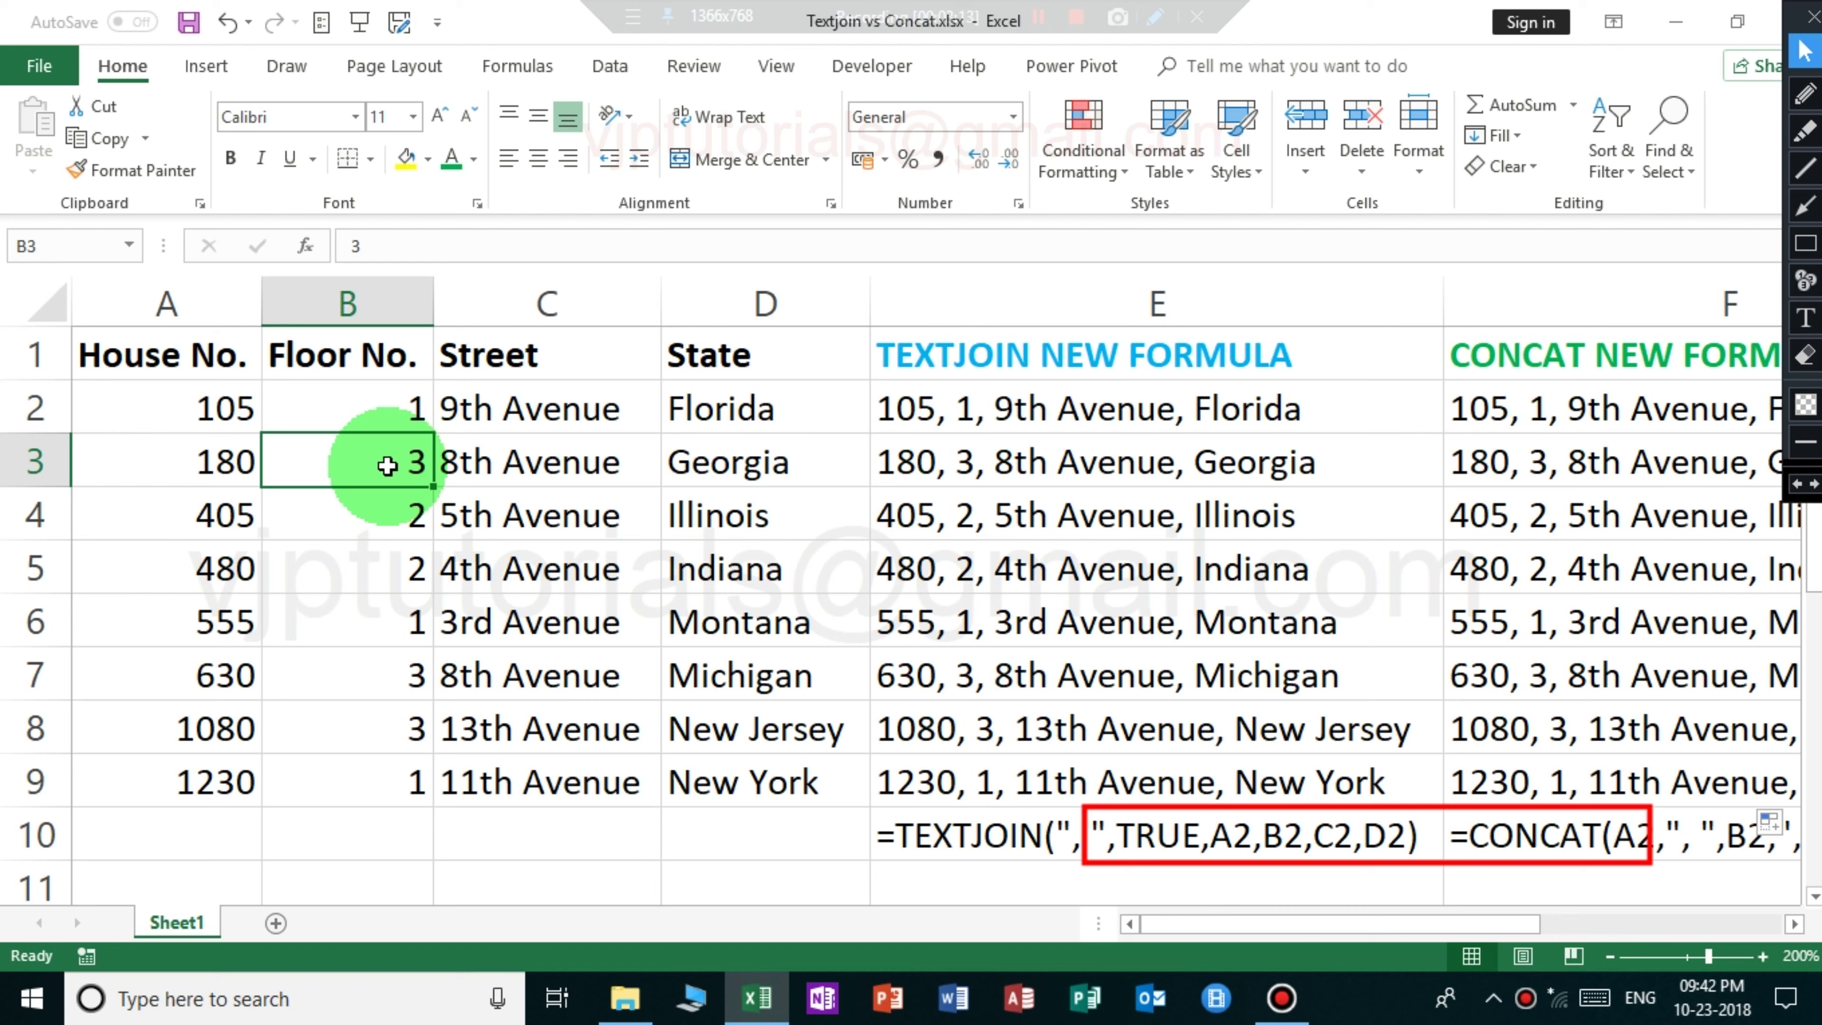
{"action": "key", "text": "Delete"}
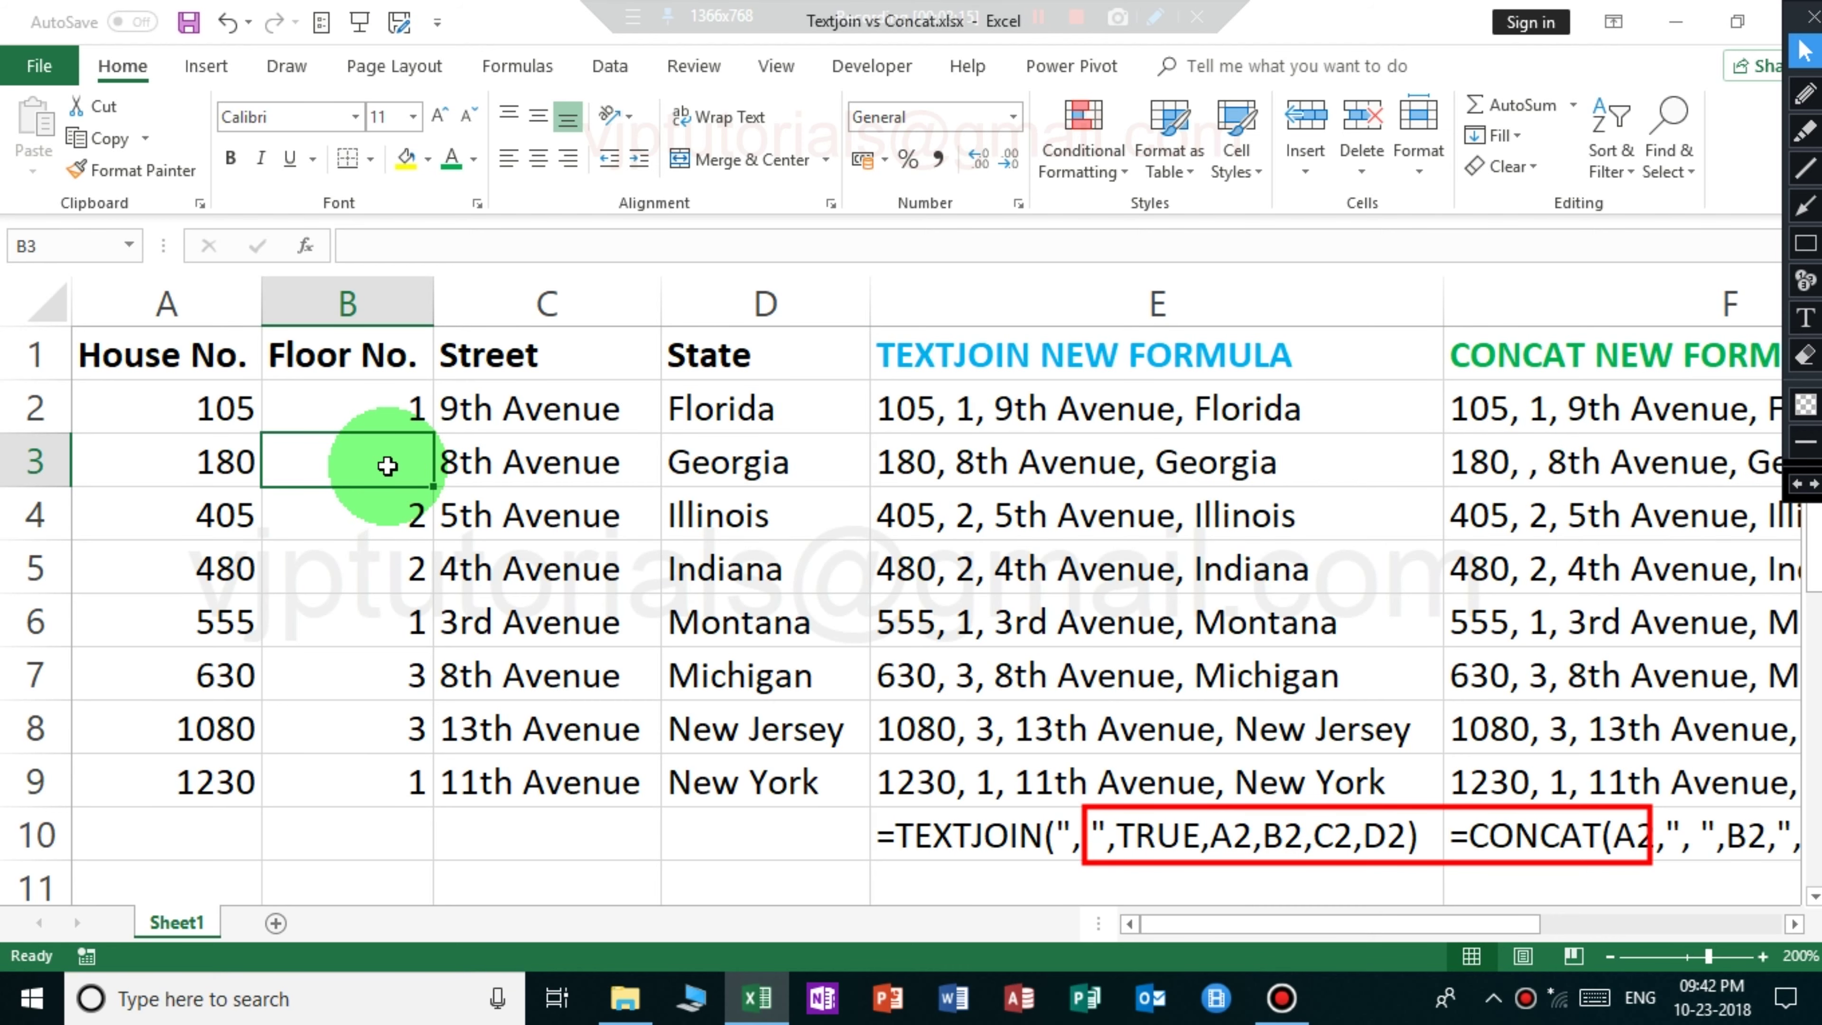
{"action": "left_click", "coordinate": [495, 568]}
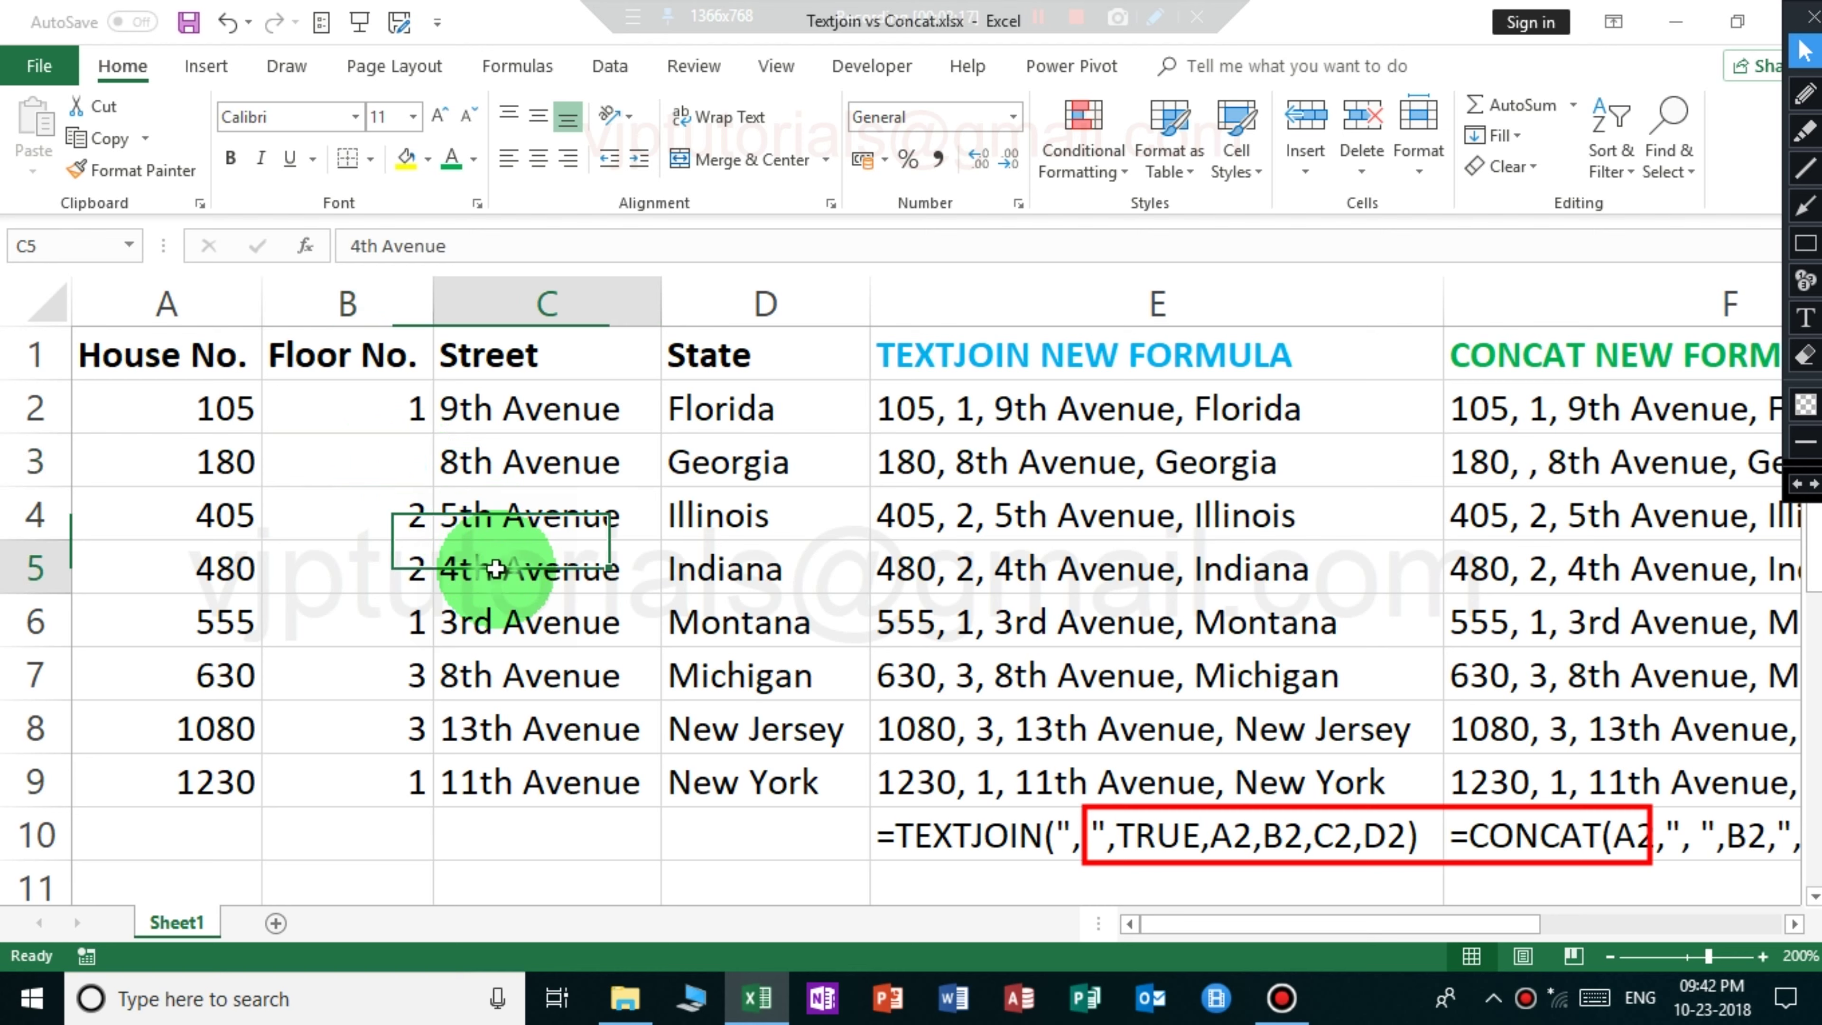
{"action": "key", "text": "Delete"}
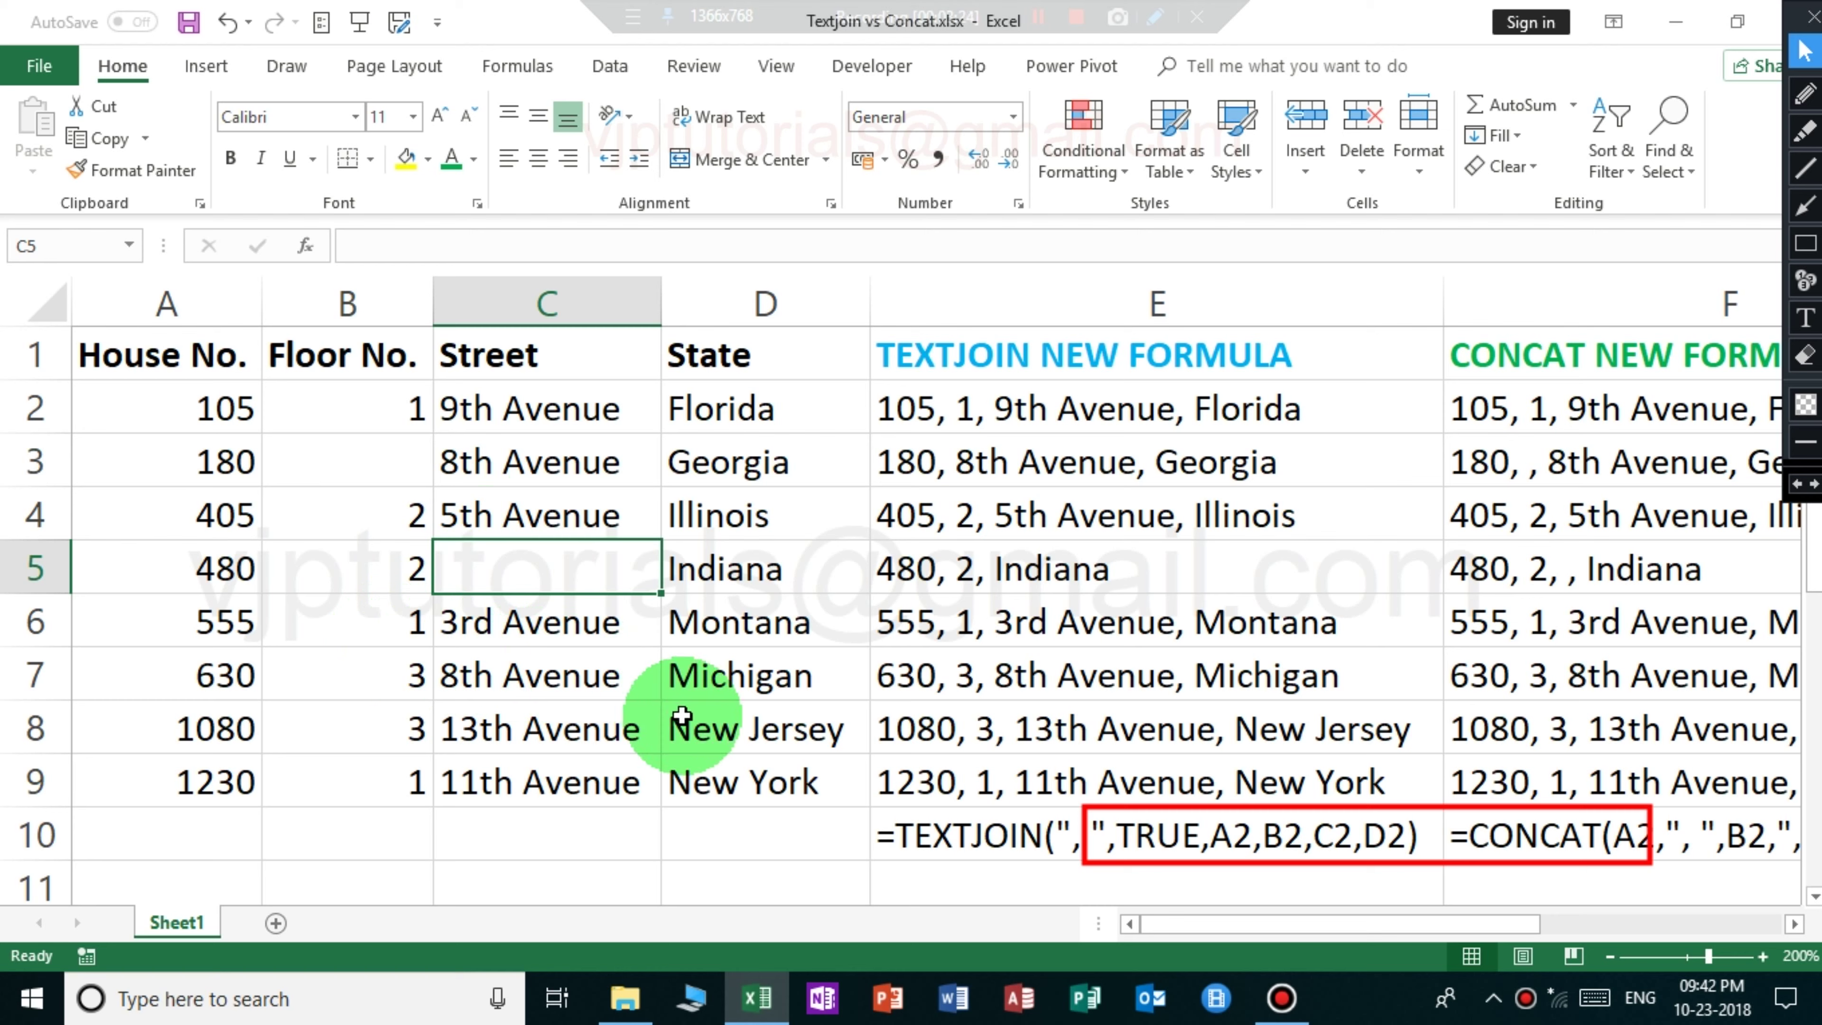
{"action": "left_click", "coordinate": [236, 725]}
{"action": "key", "text": "Delete"}
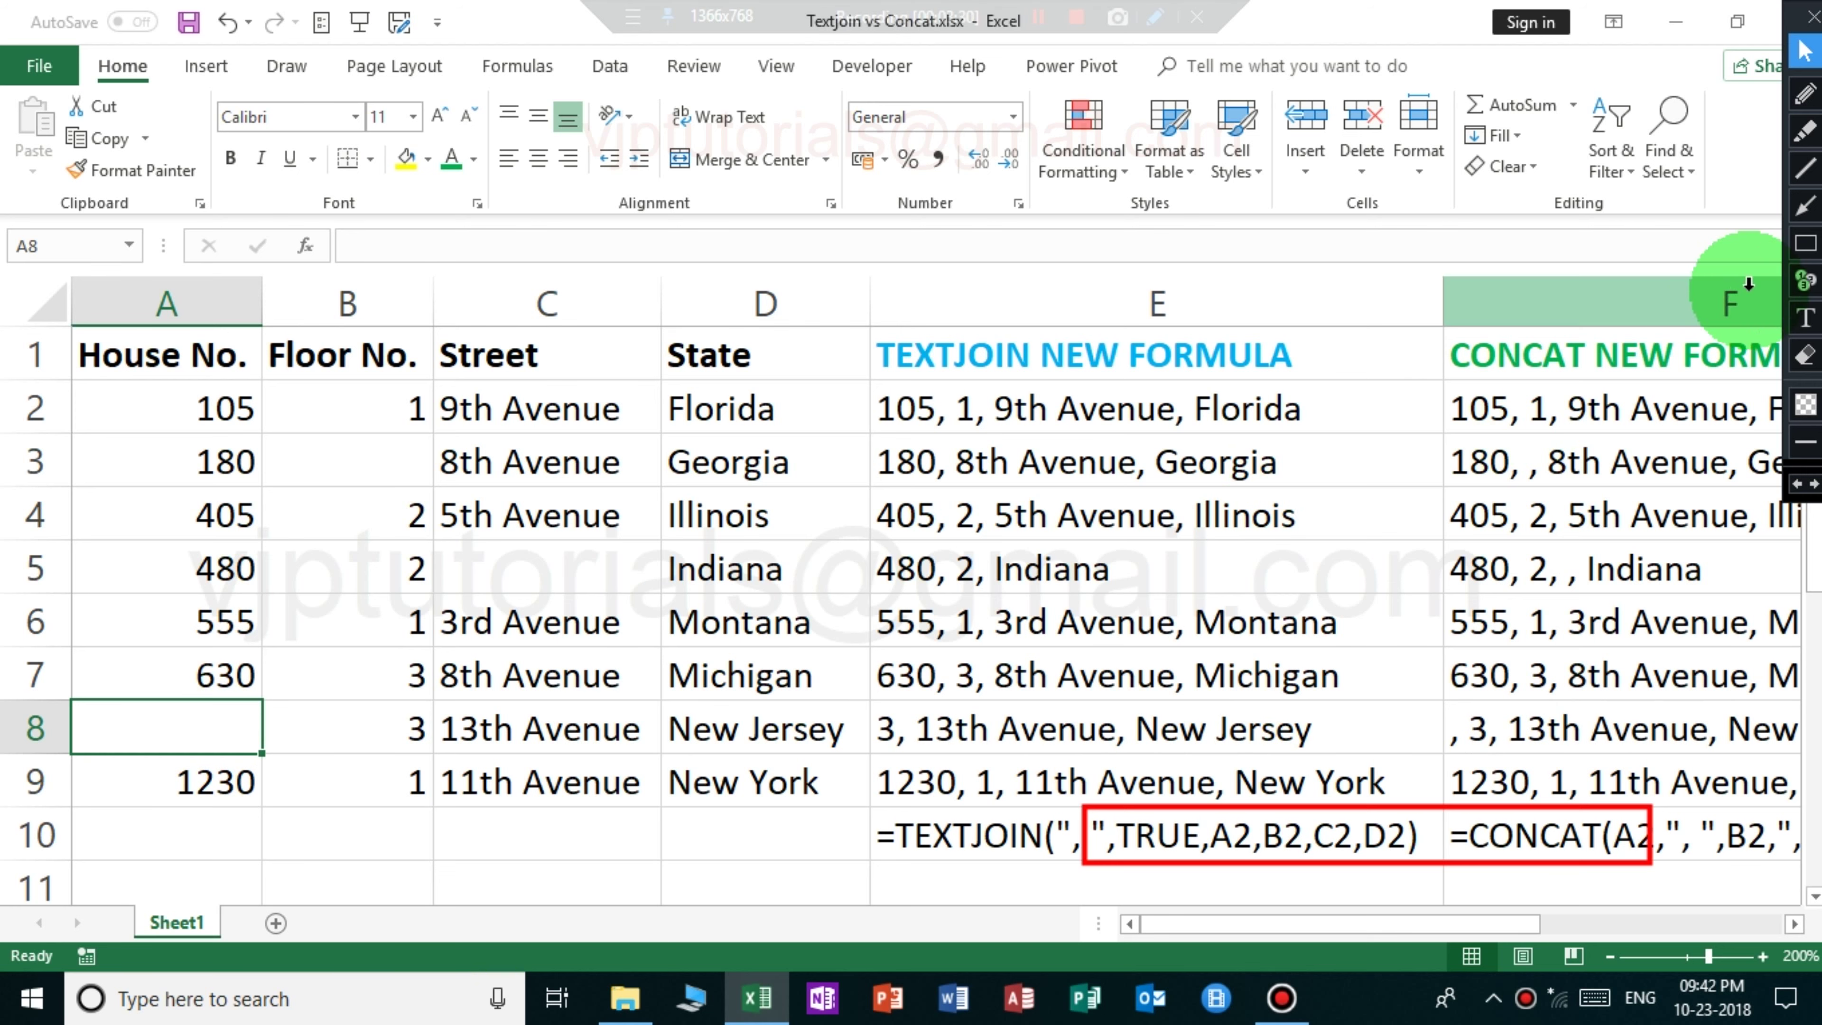
Stamp numbered markers 1, 2 and 3 on the blank cells B3, C5 and A8
{"action": "left_click", "coordinate": [1803, 283]}
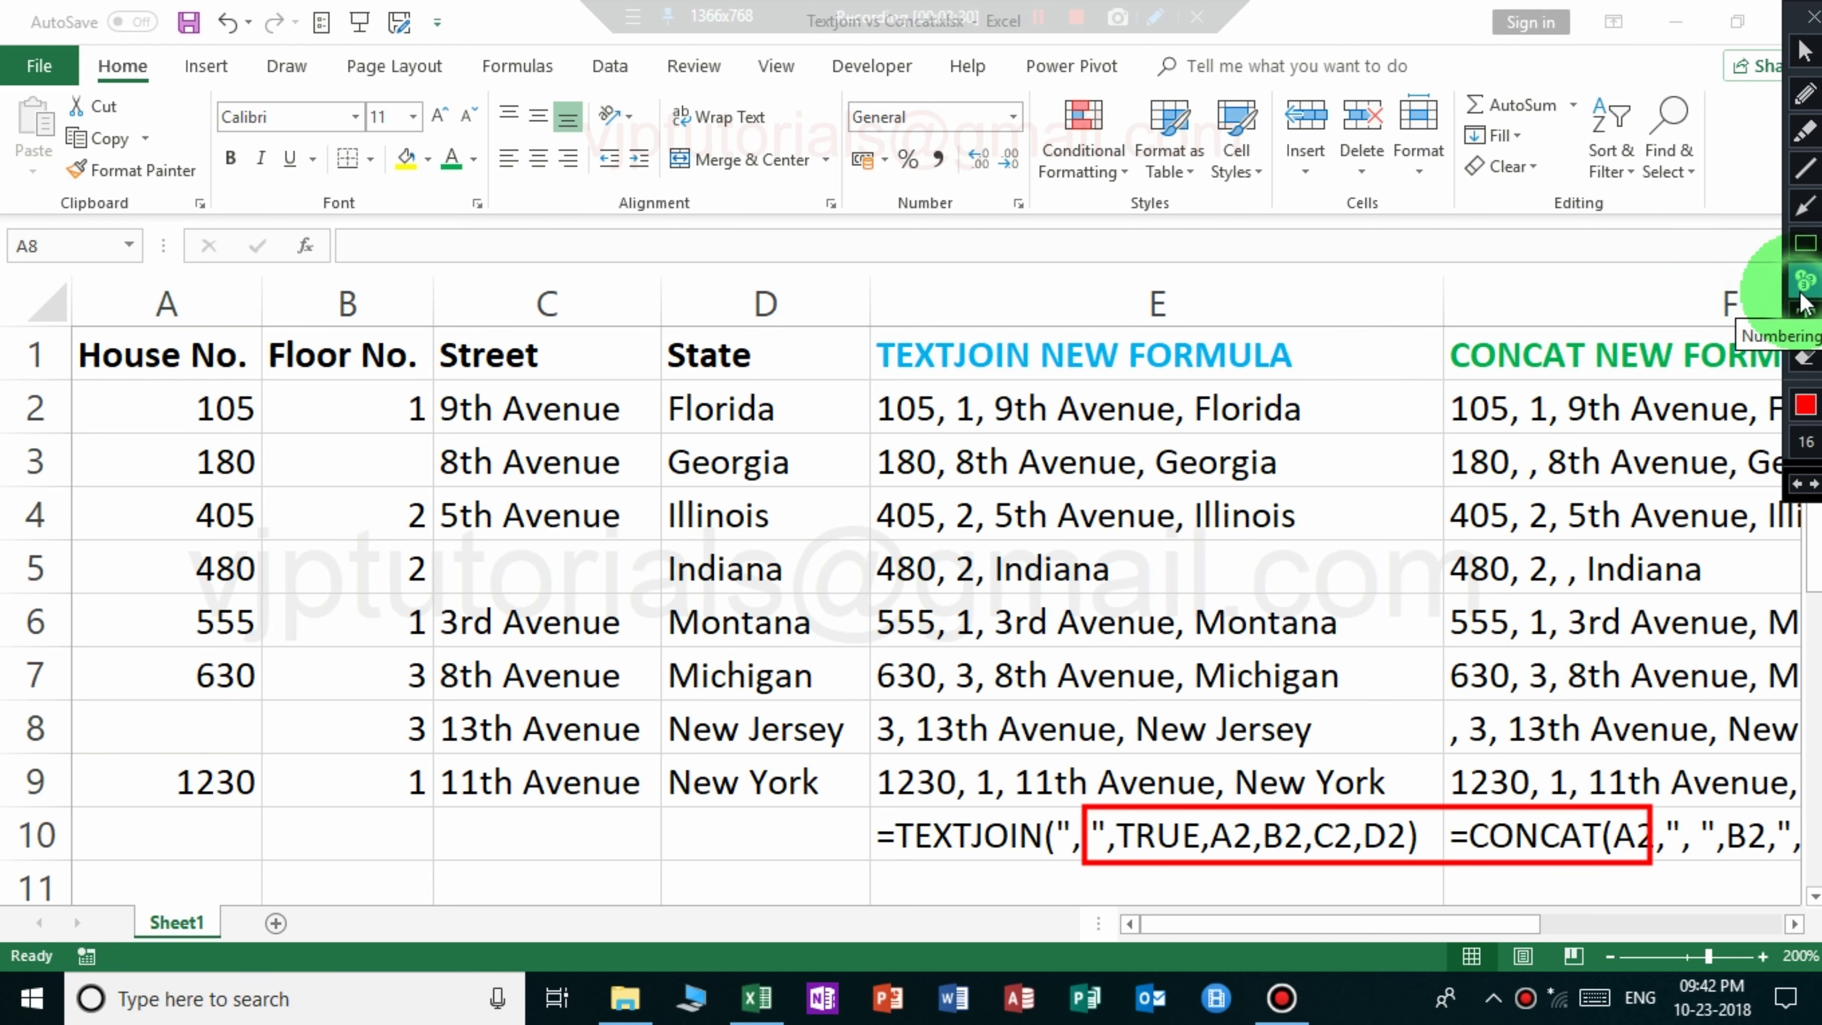
{"action": "left_click", "coordinate": [370, 452]}
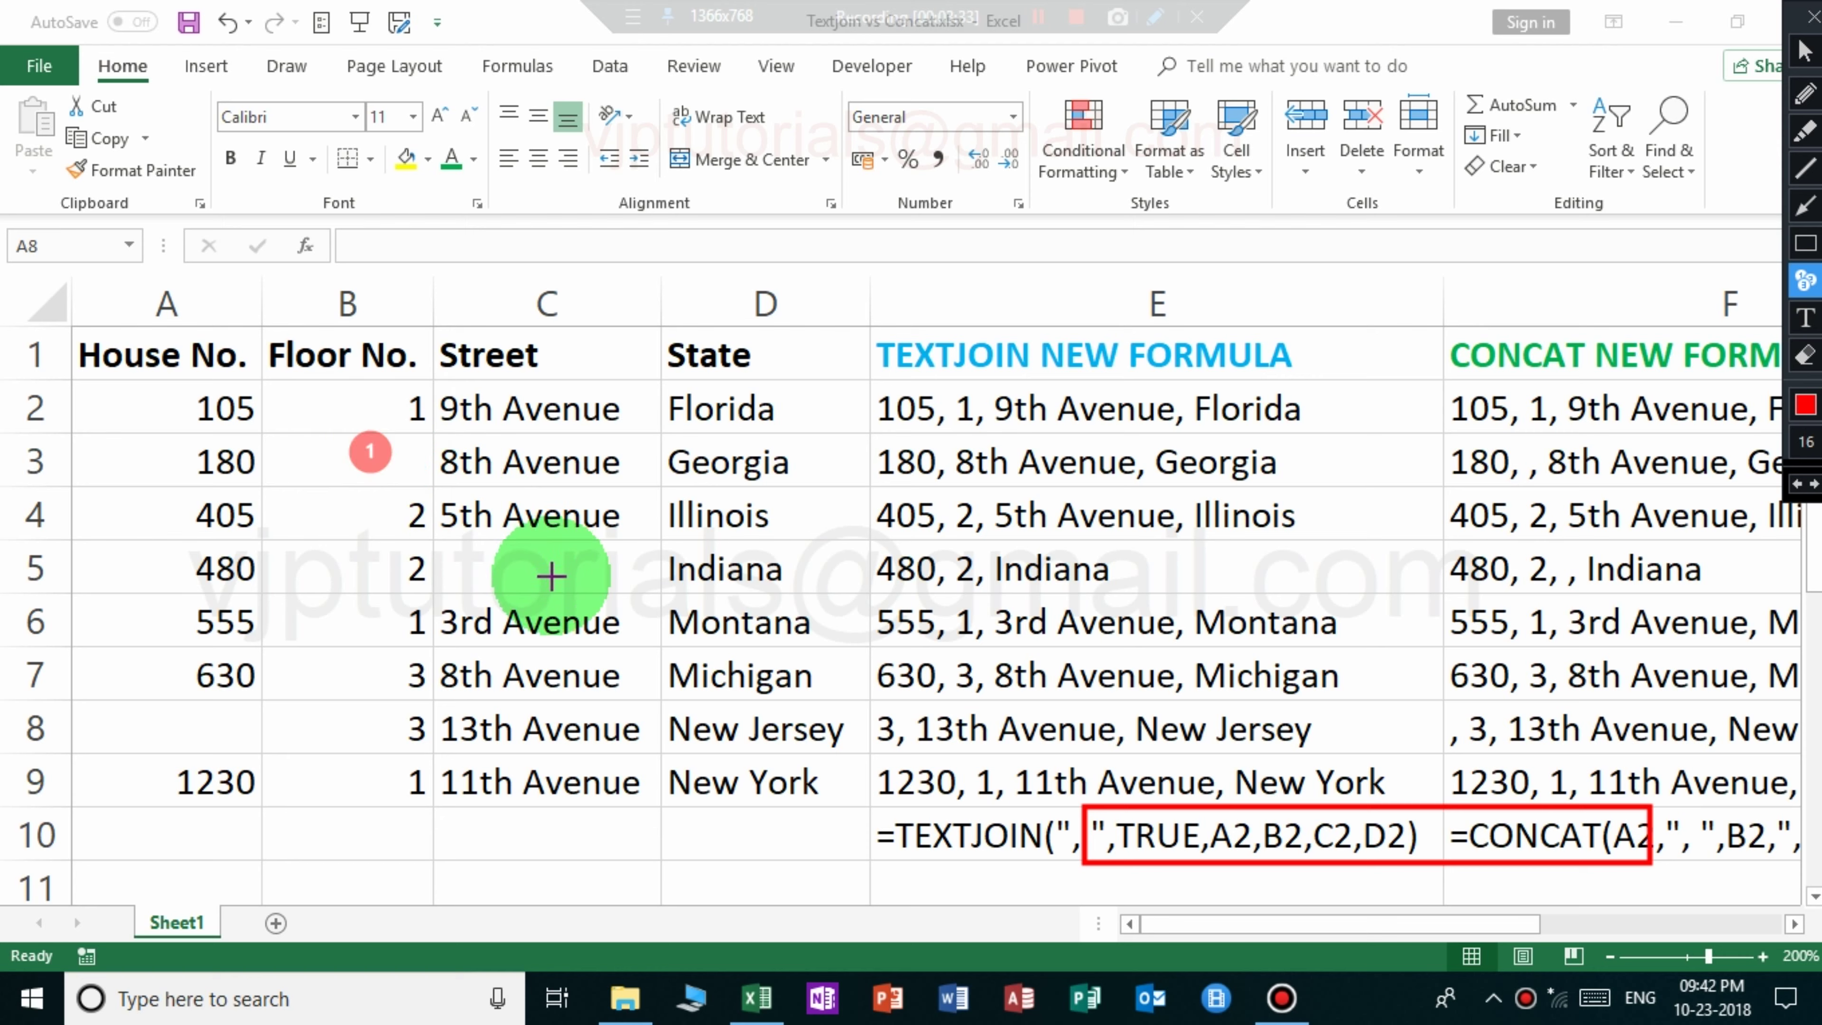
{"action": "left_click", "coordinate": [543, 568]}
{"action": "left_click", "coordinate": [207, 732]}
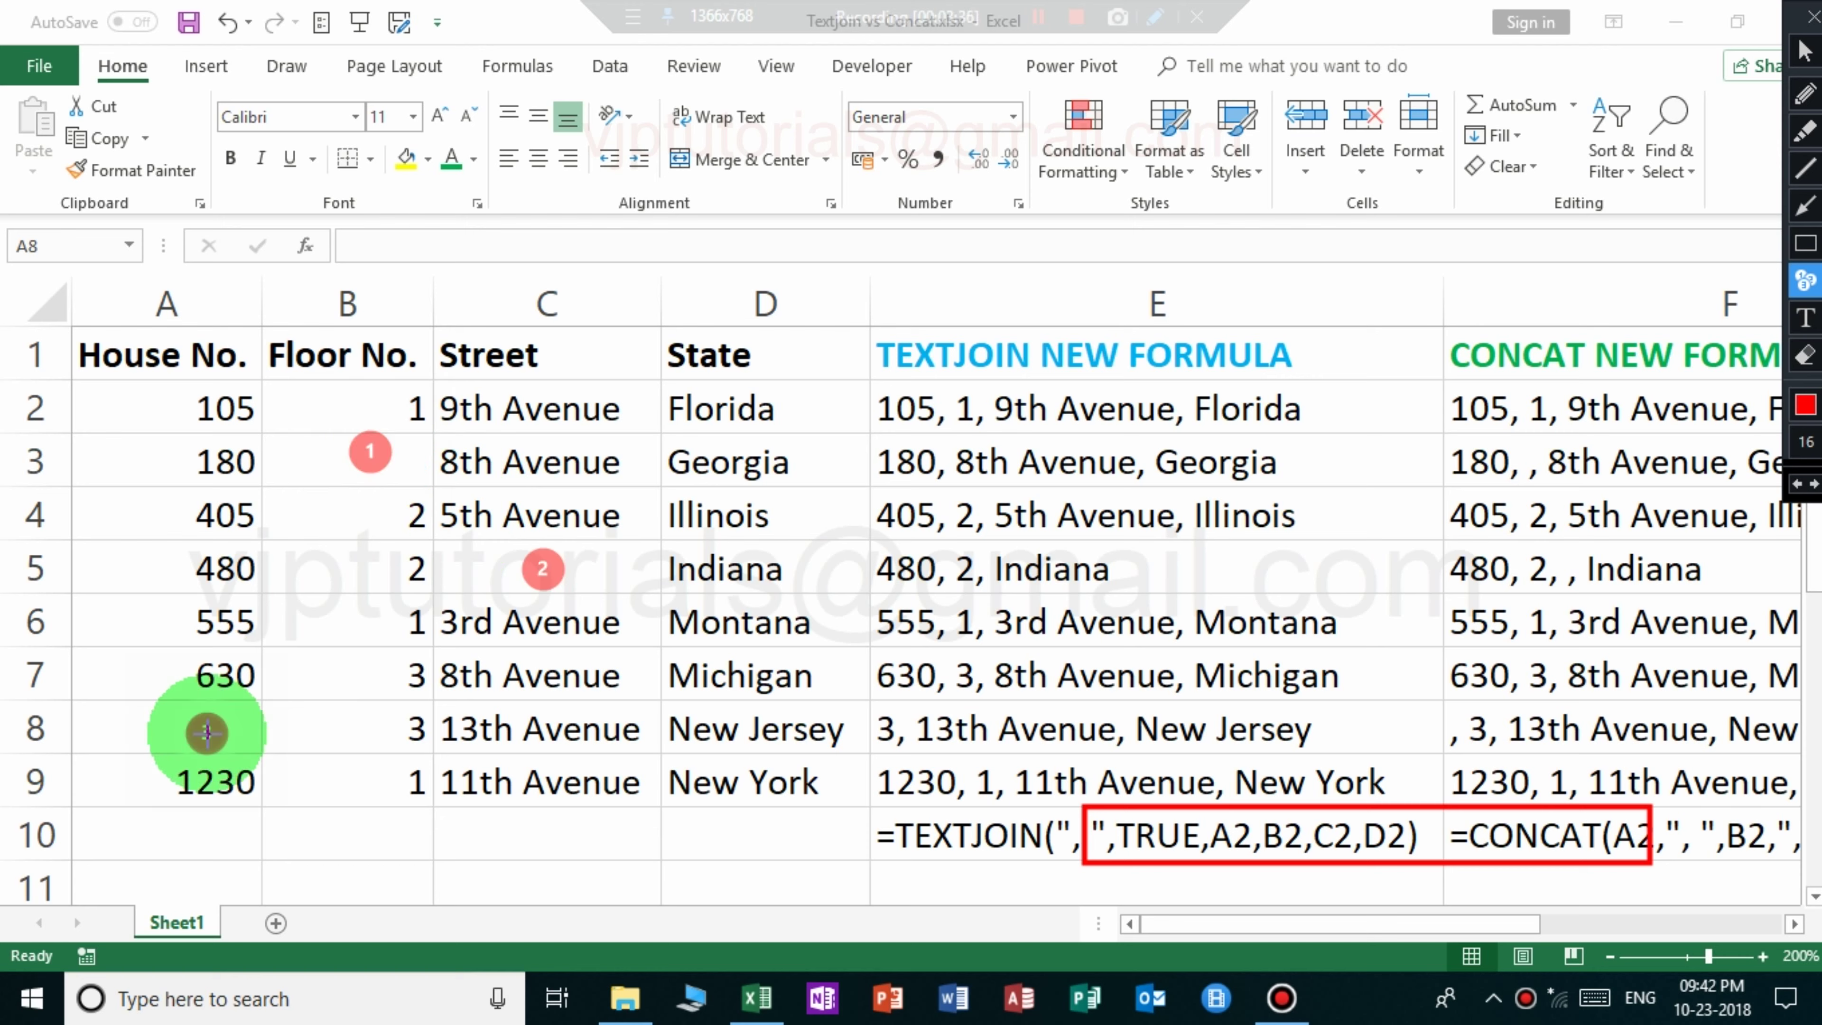
{"action": "left_click", "coordinate": [1803, 135]}
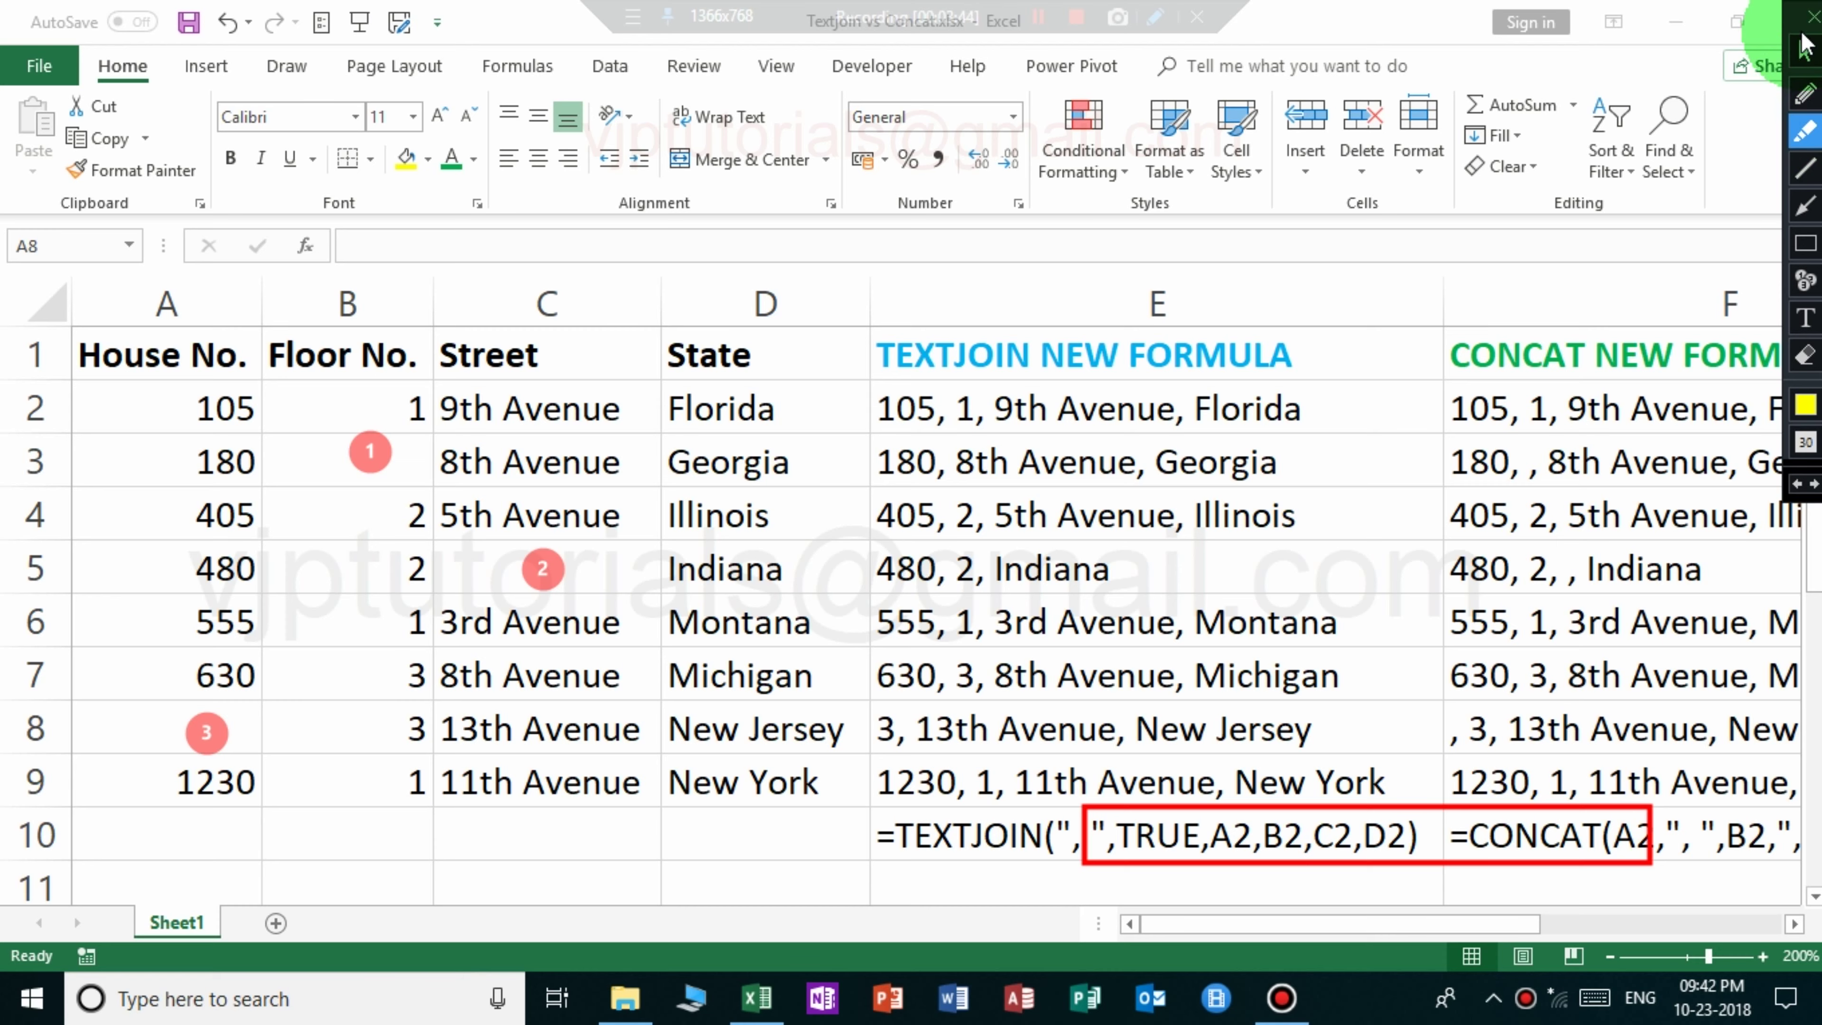
{"action": "left_click", "coordinate": [1804, 46]}
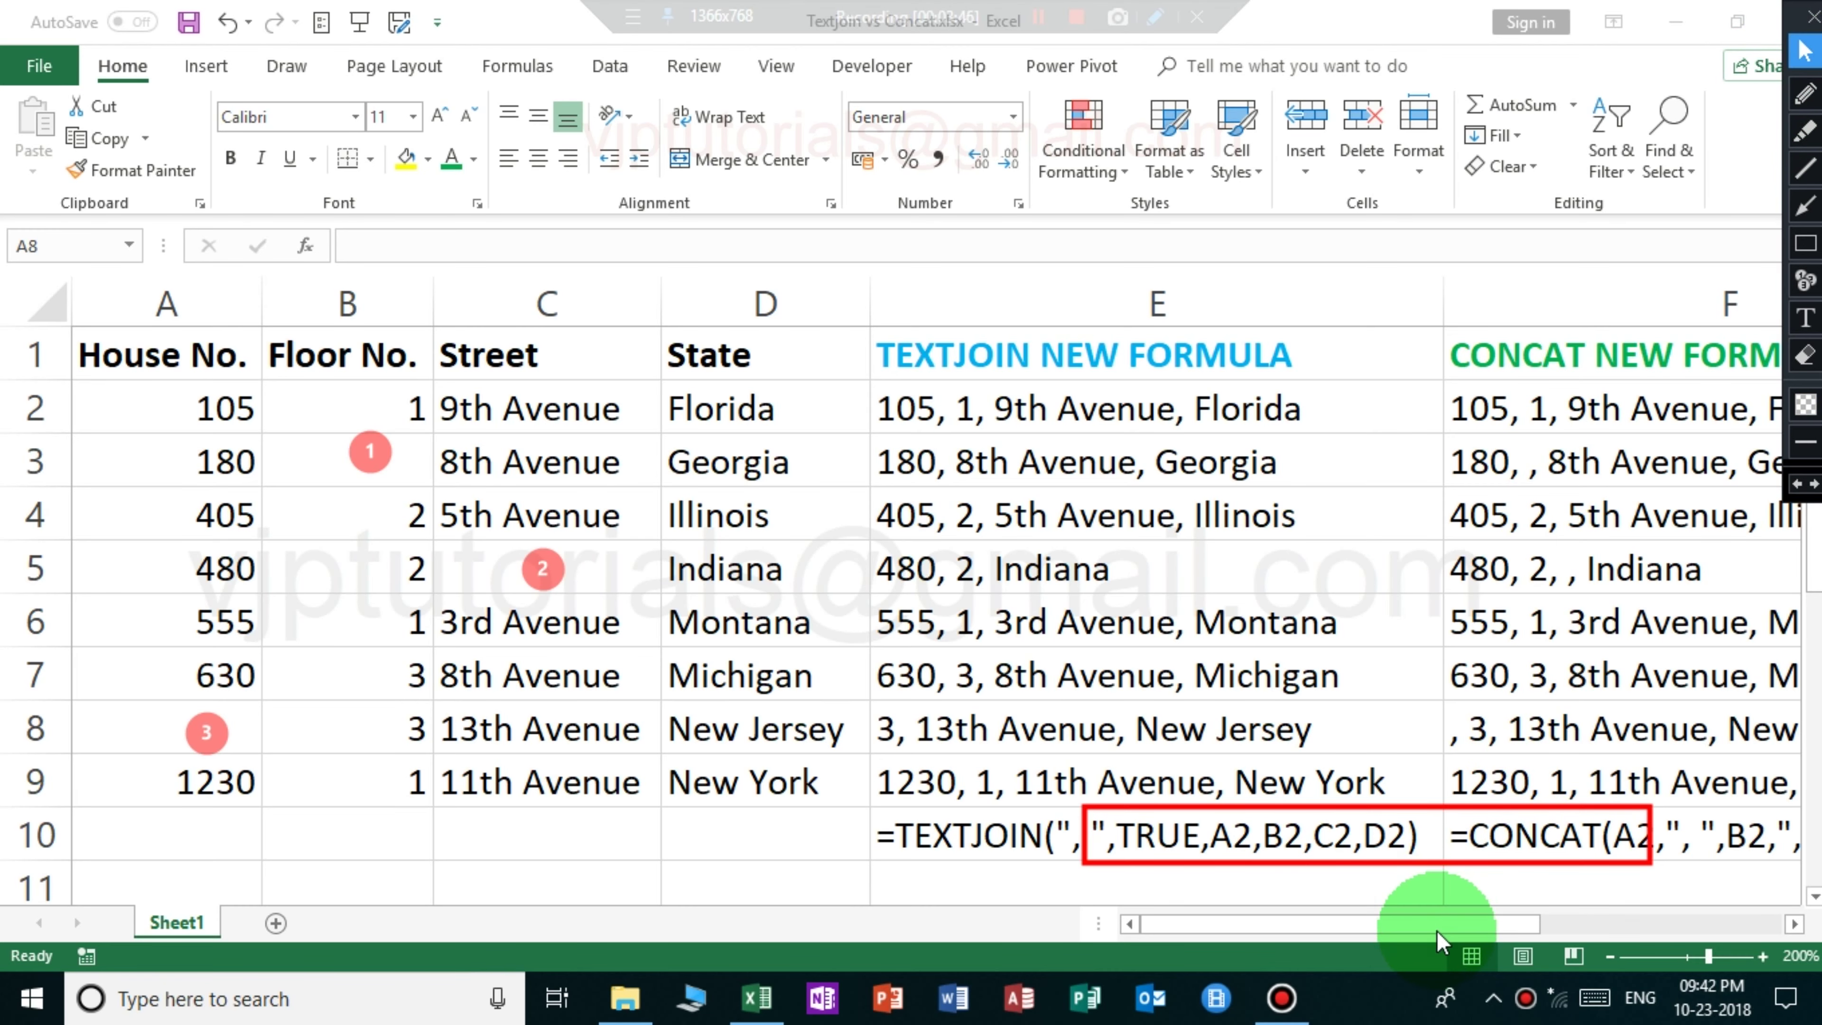
{"action": "mouse_move", "coordinate": [1515, 930]}
{"action": "left_mouse_down"}
{"action": "mouse_move", "coordinate": [1611, 938]}
{"action": "mouse_move", "coordinate": [1590, 936]}
{"action": "left_mouse_up"}
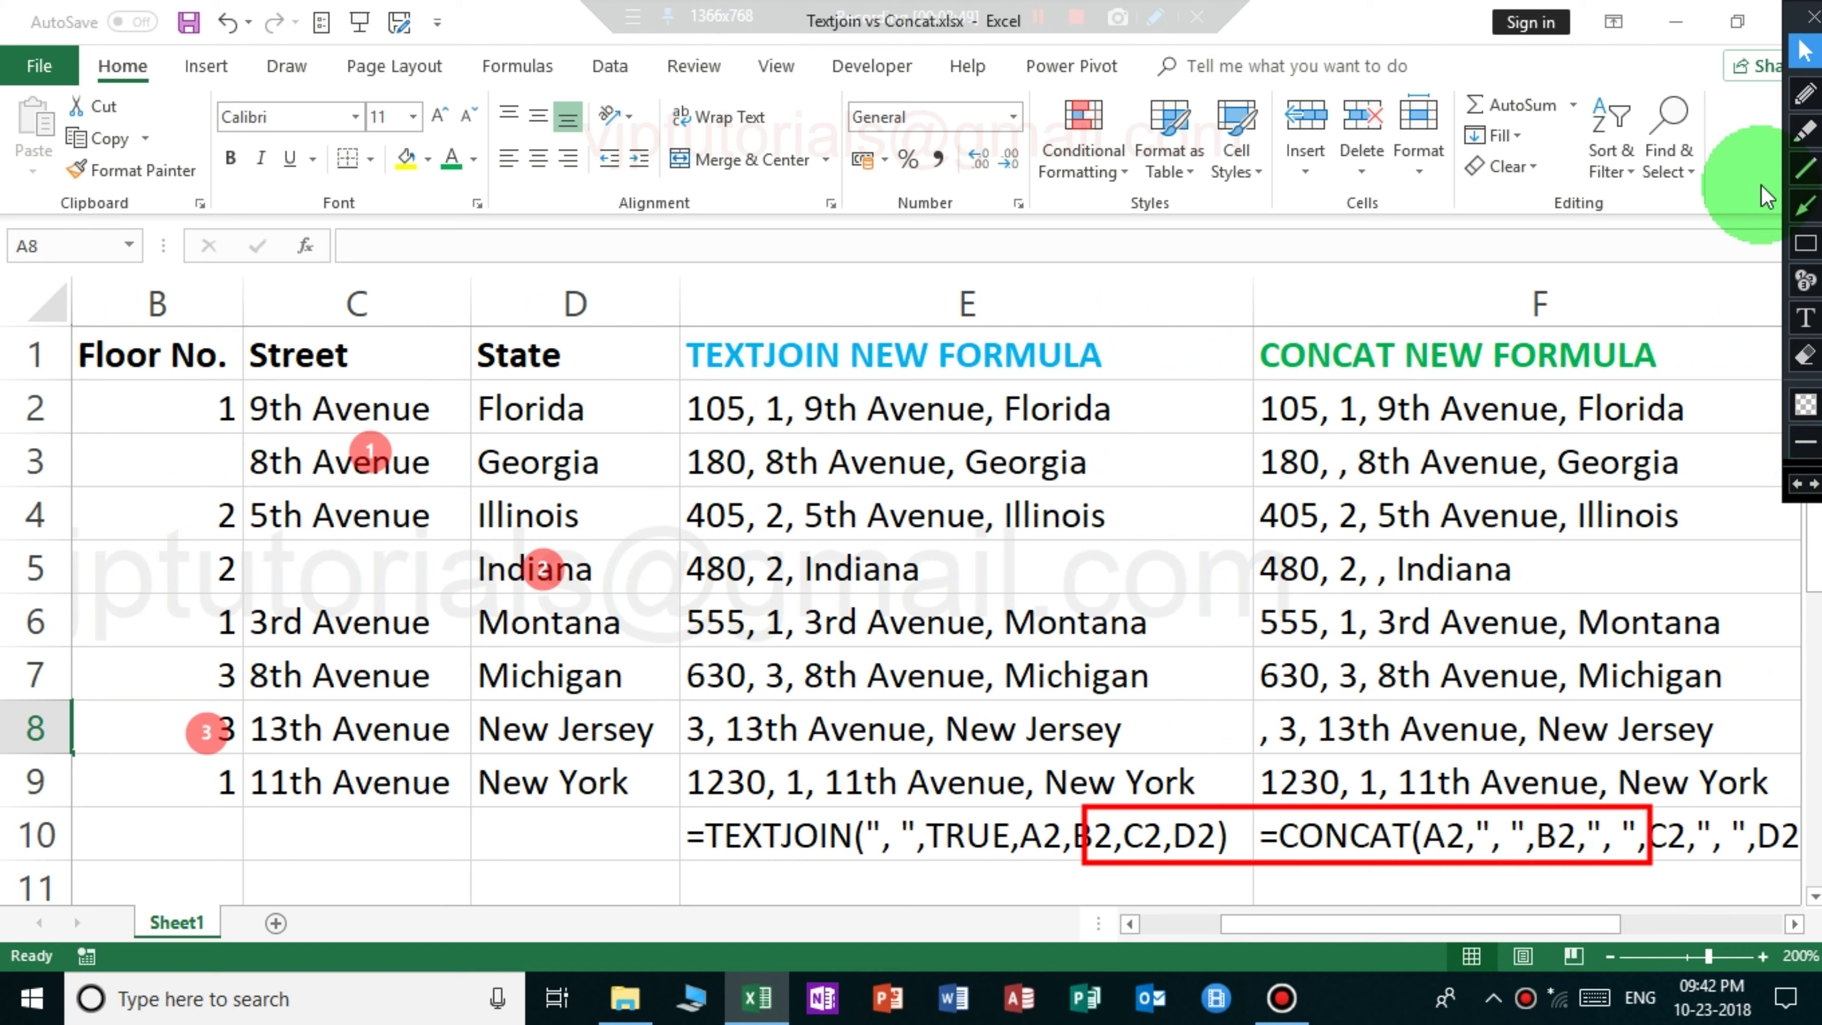
Highlight in yellow the doubled commas in the row 3 and row 5 CONCAT results
{"action": "left_click", "coordinate": [1804, 130]}
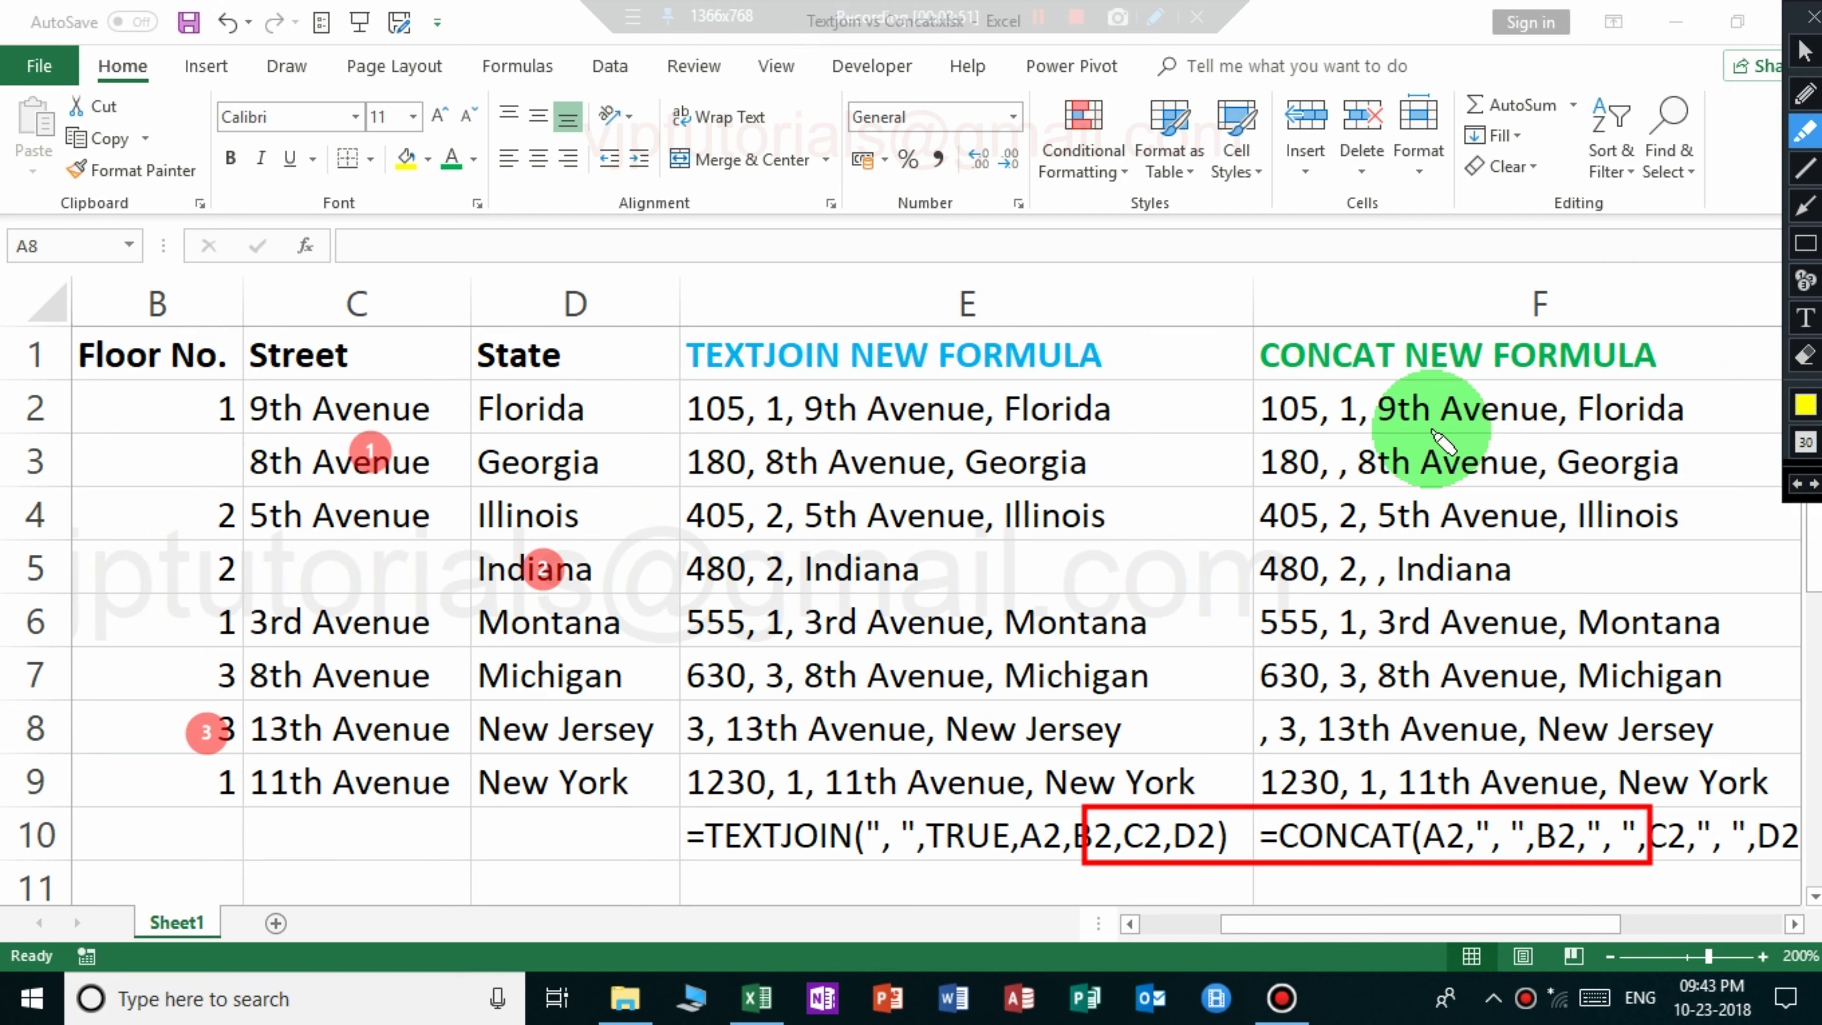
{"action": "left_click_drag", "start_coordinate": [1332, 475], "coordinate": [1361, 474]}
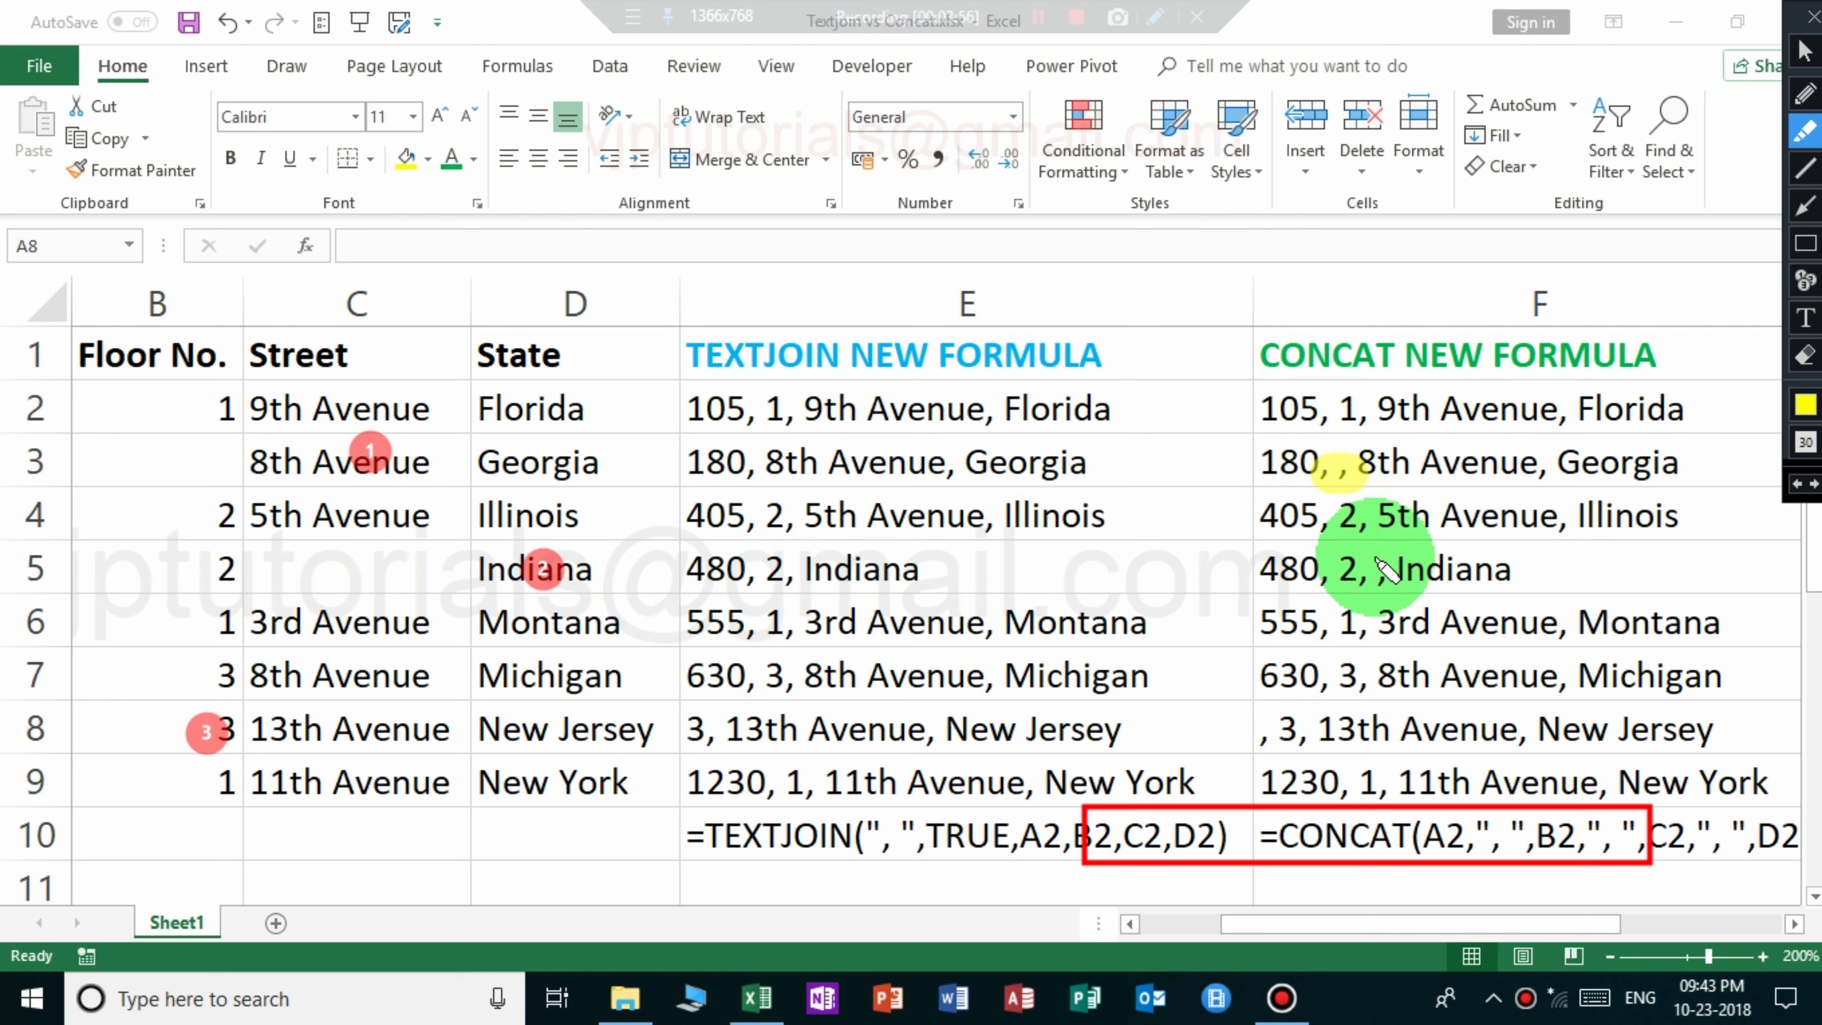
{"action": "left_click_drag", "start_coordinate": [1364, 577], "coordinate": [1398, 582]}
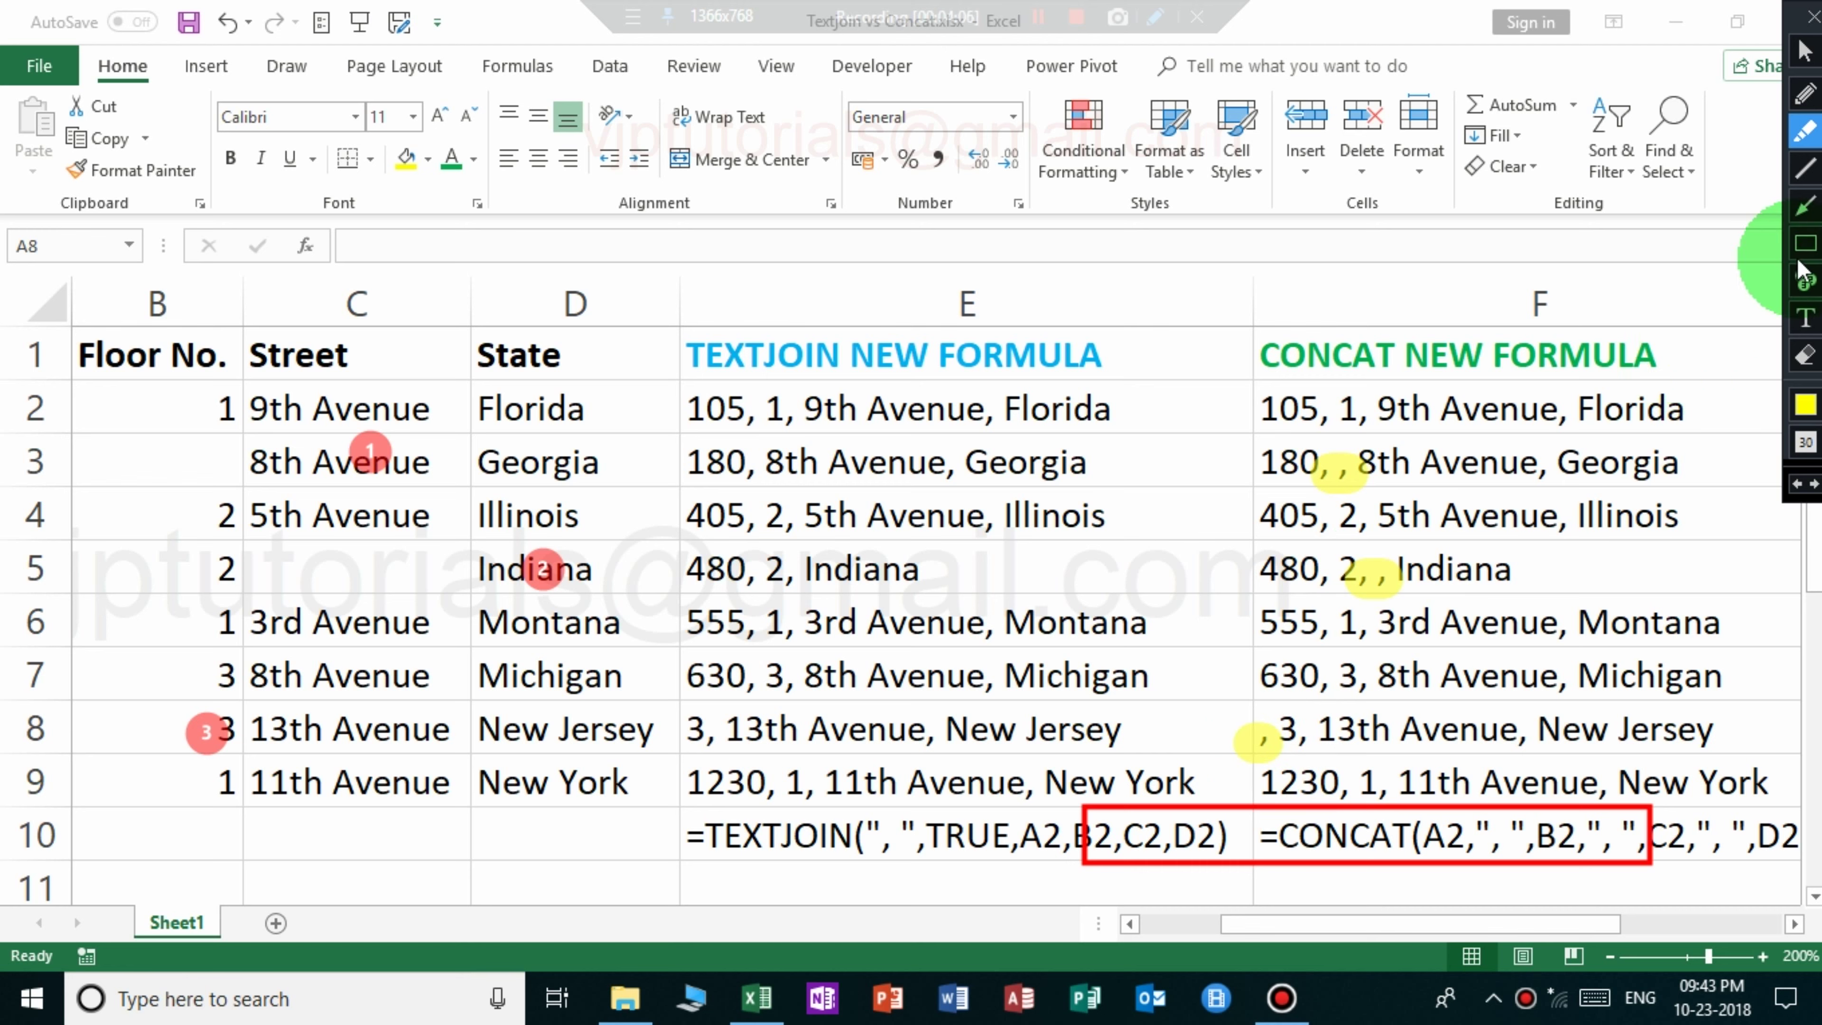
Draw red rectangles around the TEXTJOIN results in E3, E5 and E8
{"action": "left_click", "coordinate": [1805, 243]}
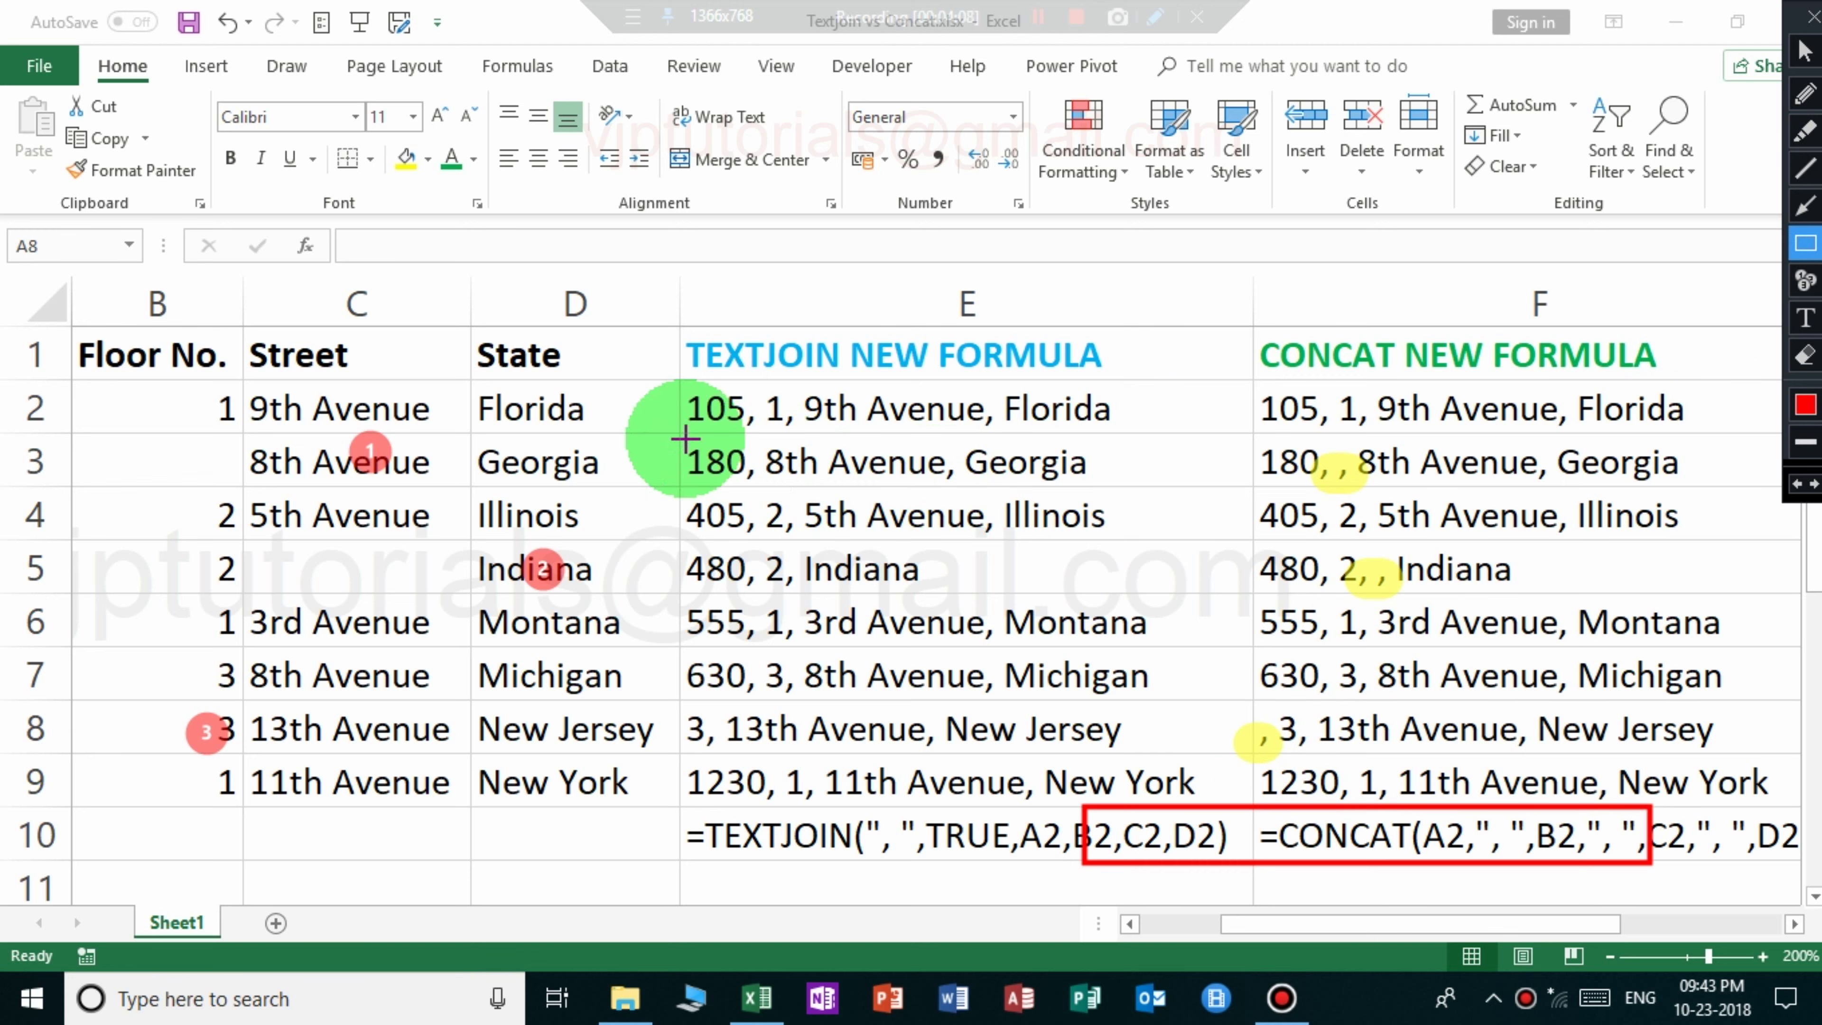
{"action": "left_click_drag", "start_coordinate": [678, 432], "coordinate": [1107, 487]}
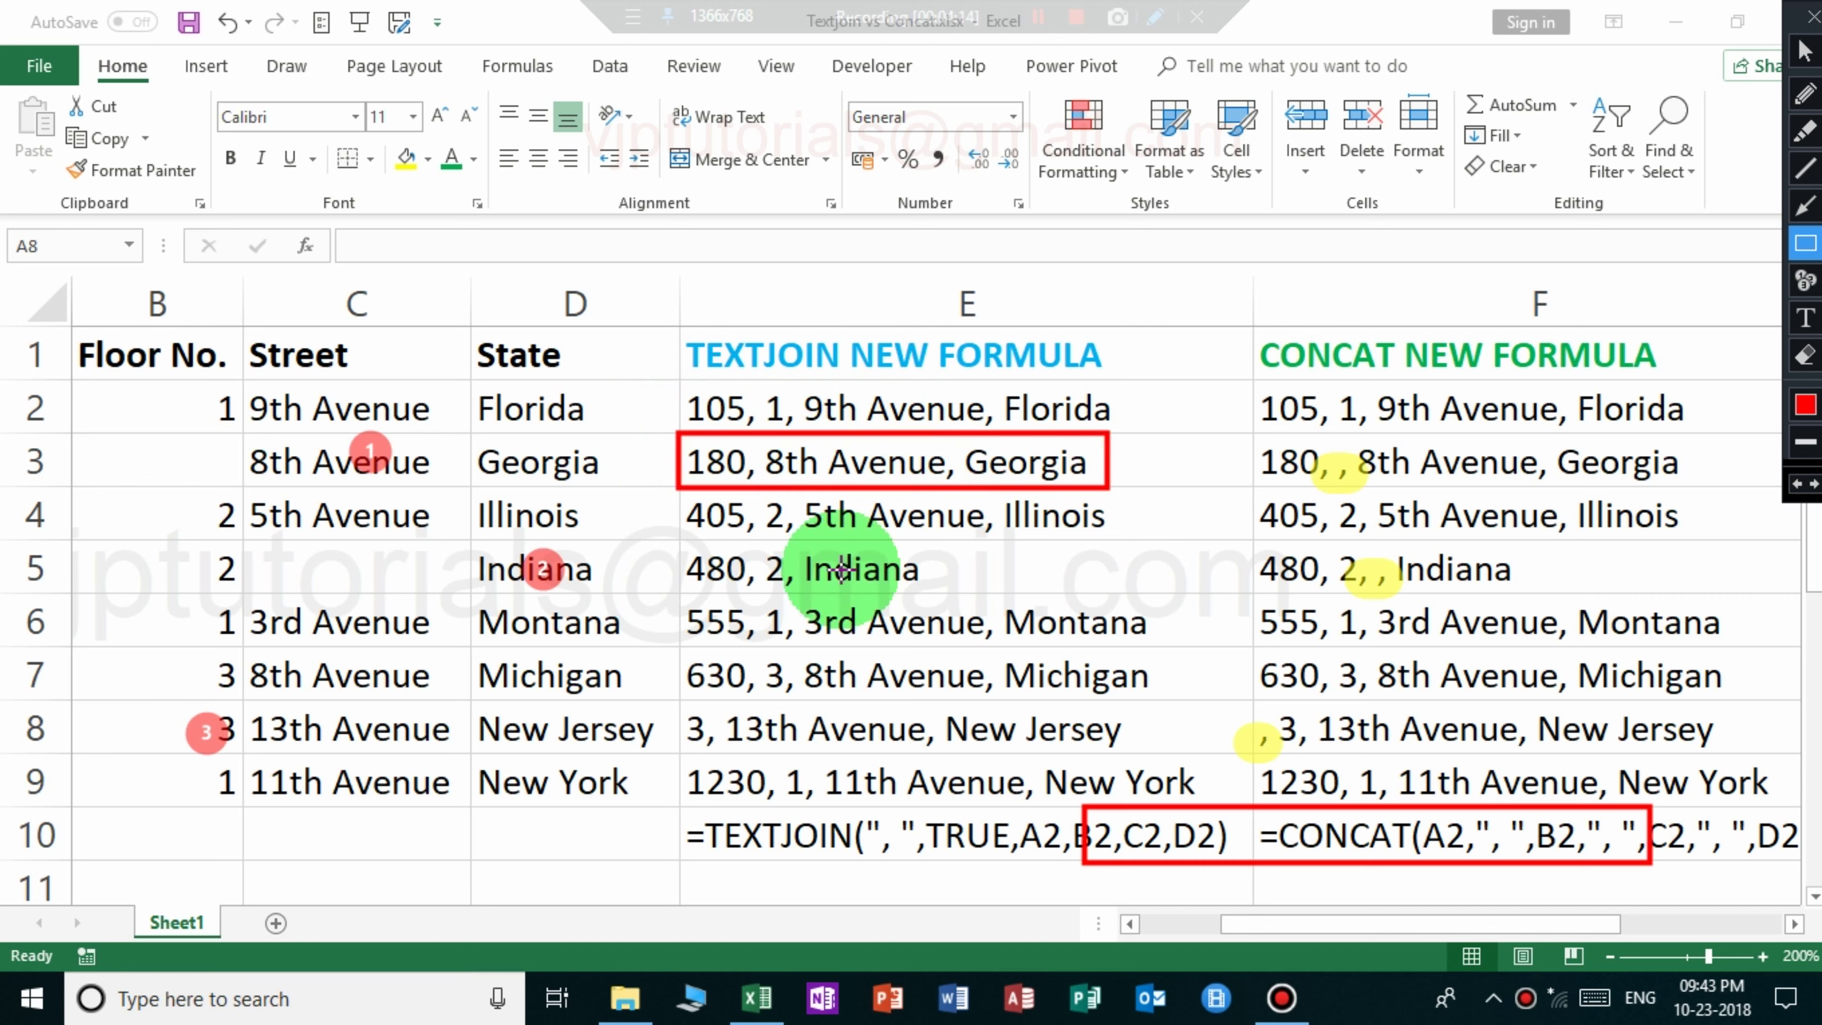
{"action": "left_click_drag", "start_coordinate": [676, 542], "coordinate": [946, 595]}
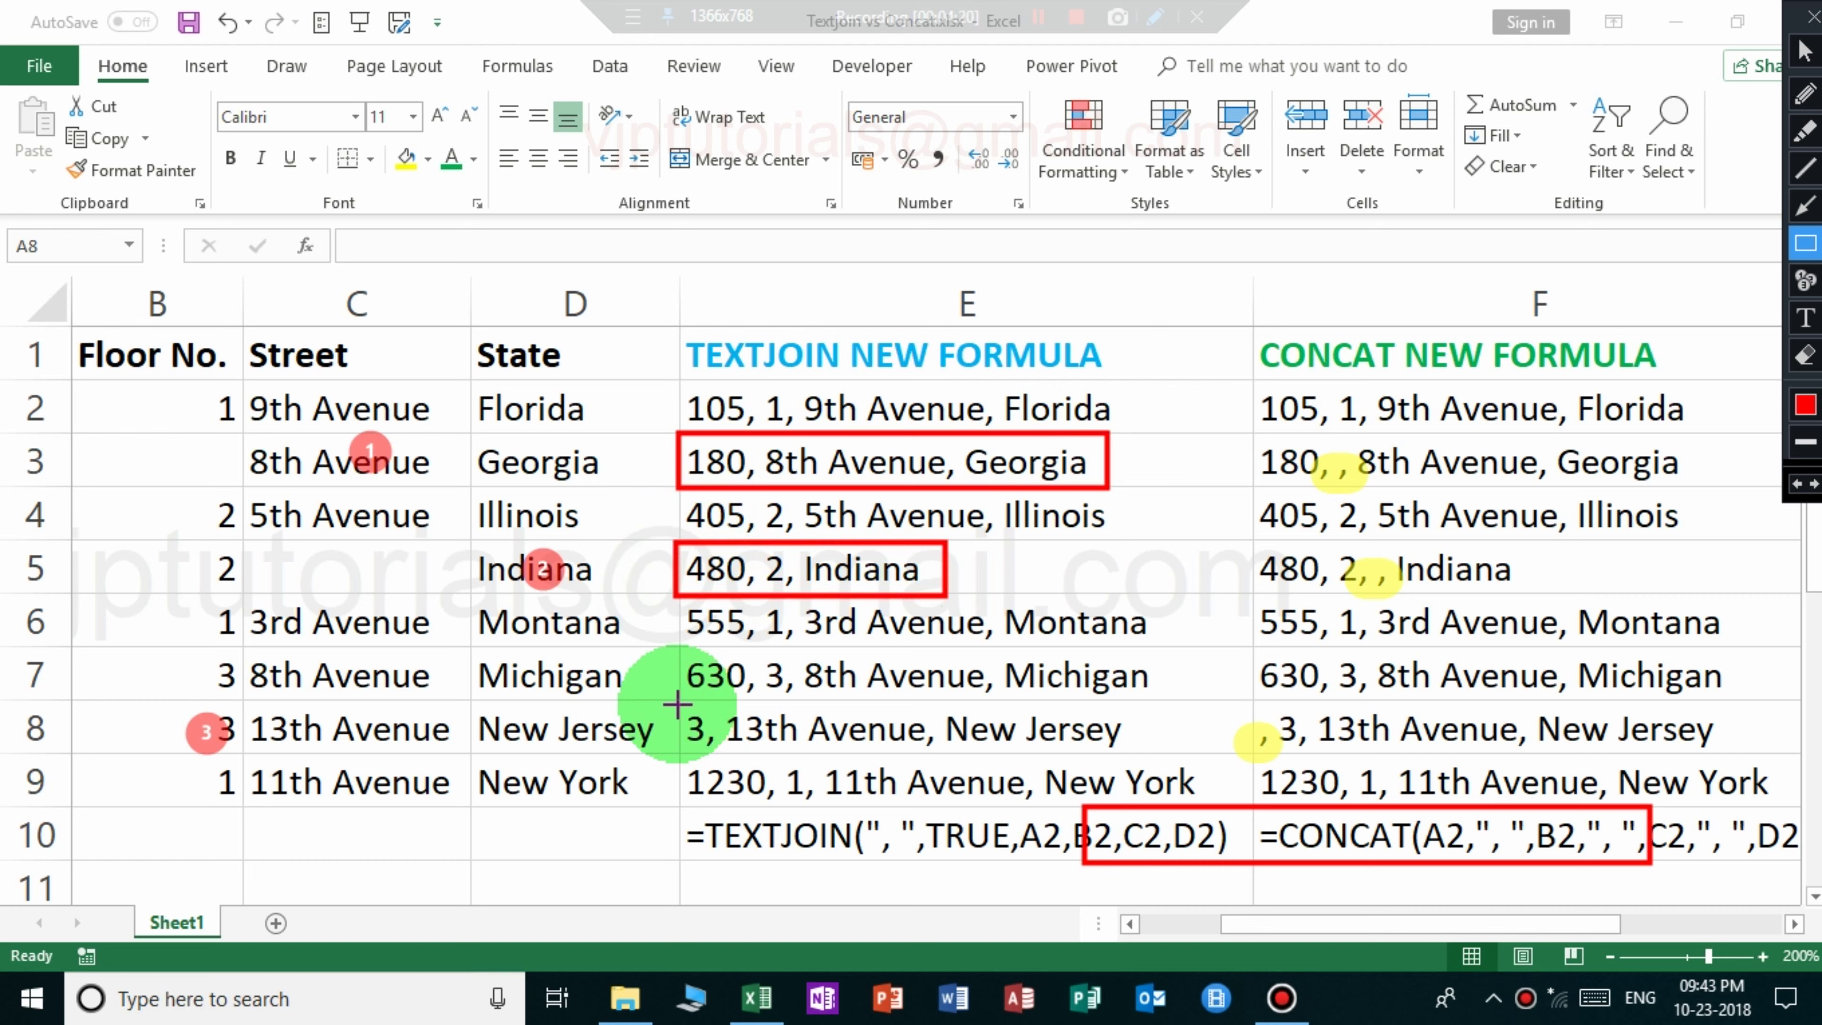
{"action": "left_click_drag", "start_coordinate": [675, 701], "coordinate": [1144, 758]}
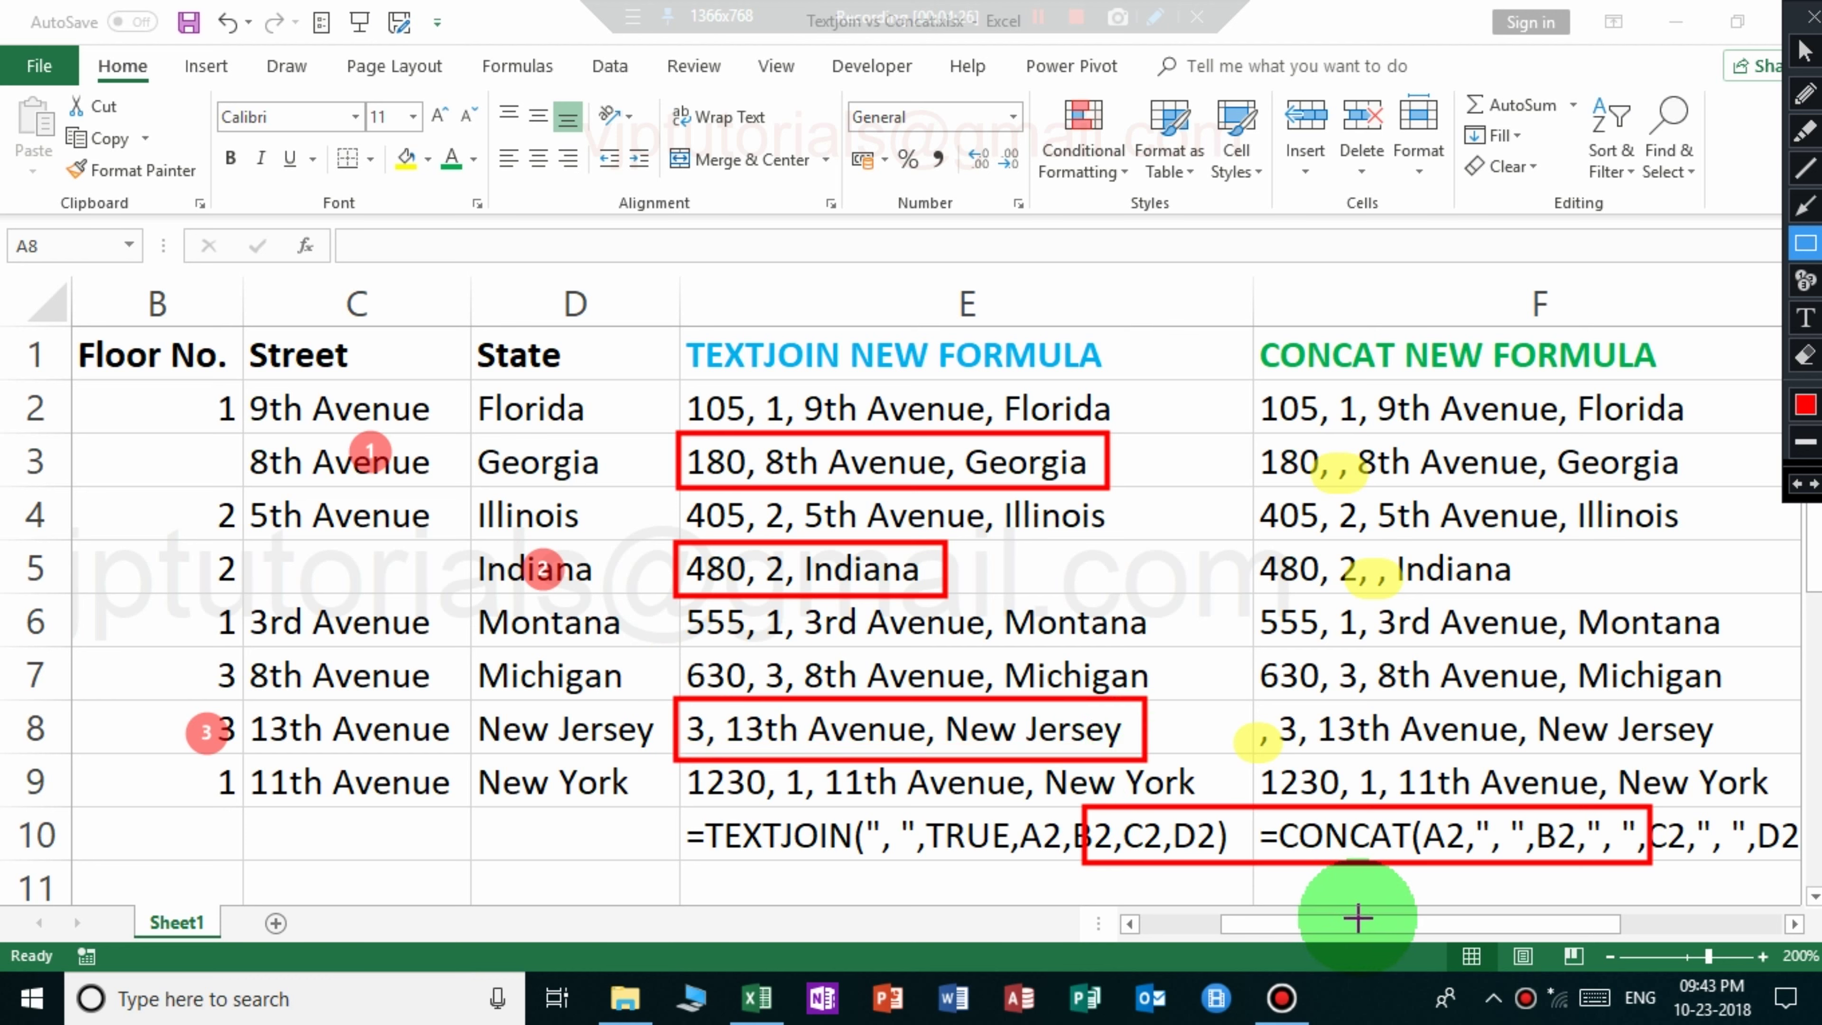
{"action": "left_click", "coordinate": [1805, 50]}
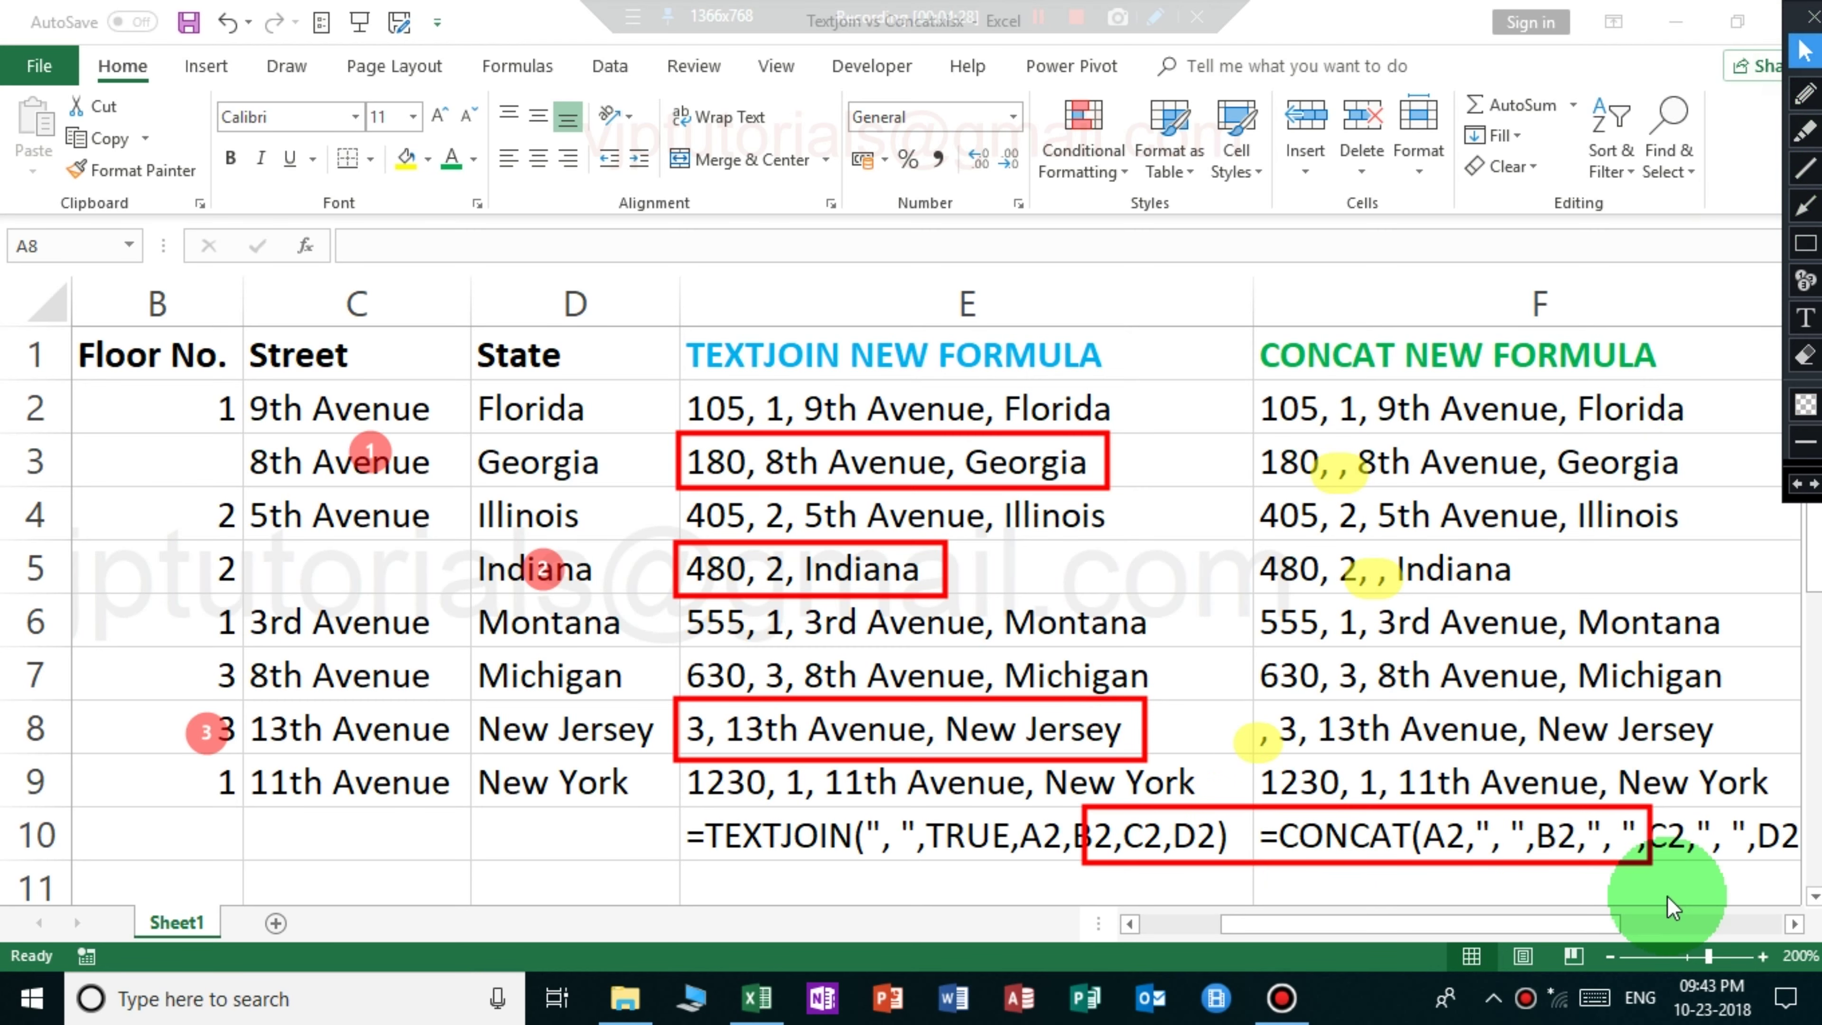
{"action": "left_click_drag", "start_coordinate": [1593, 927], "coordinate": [1298, 933]}
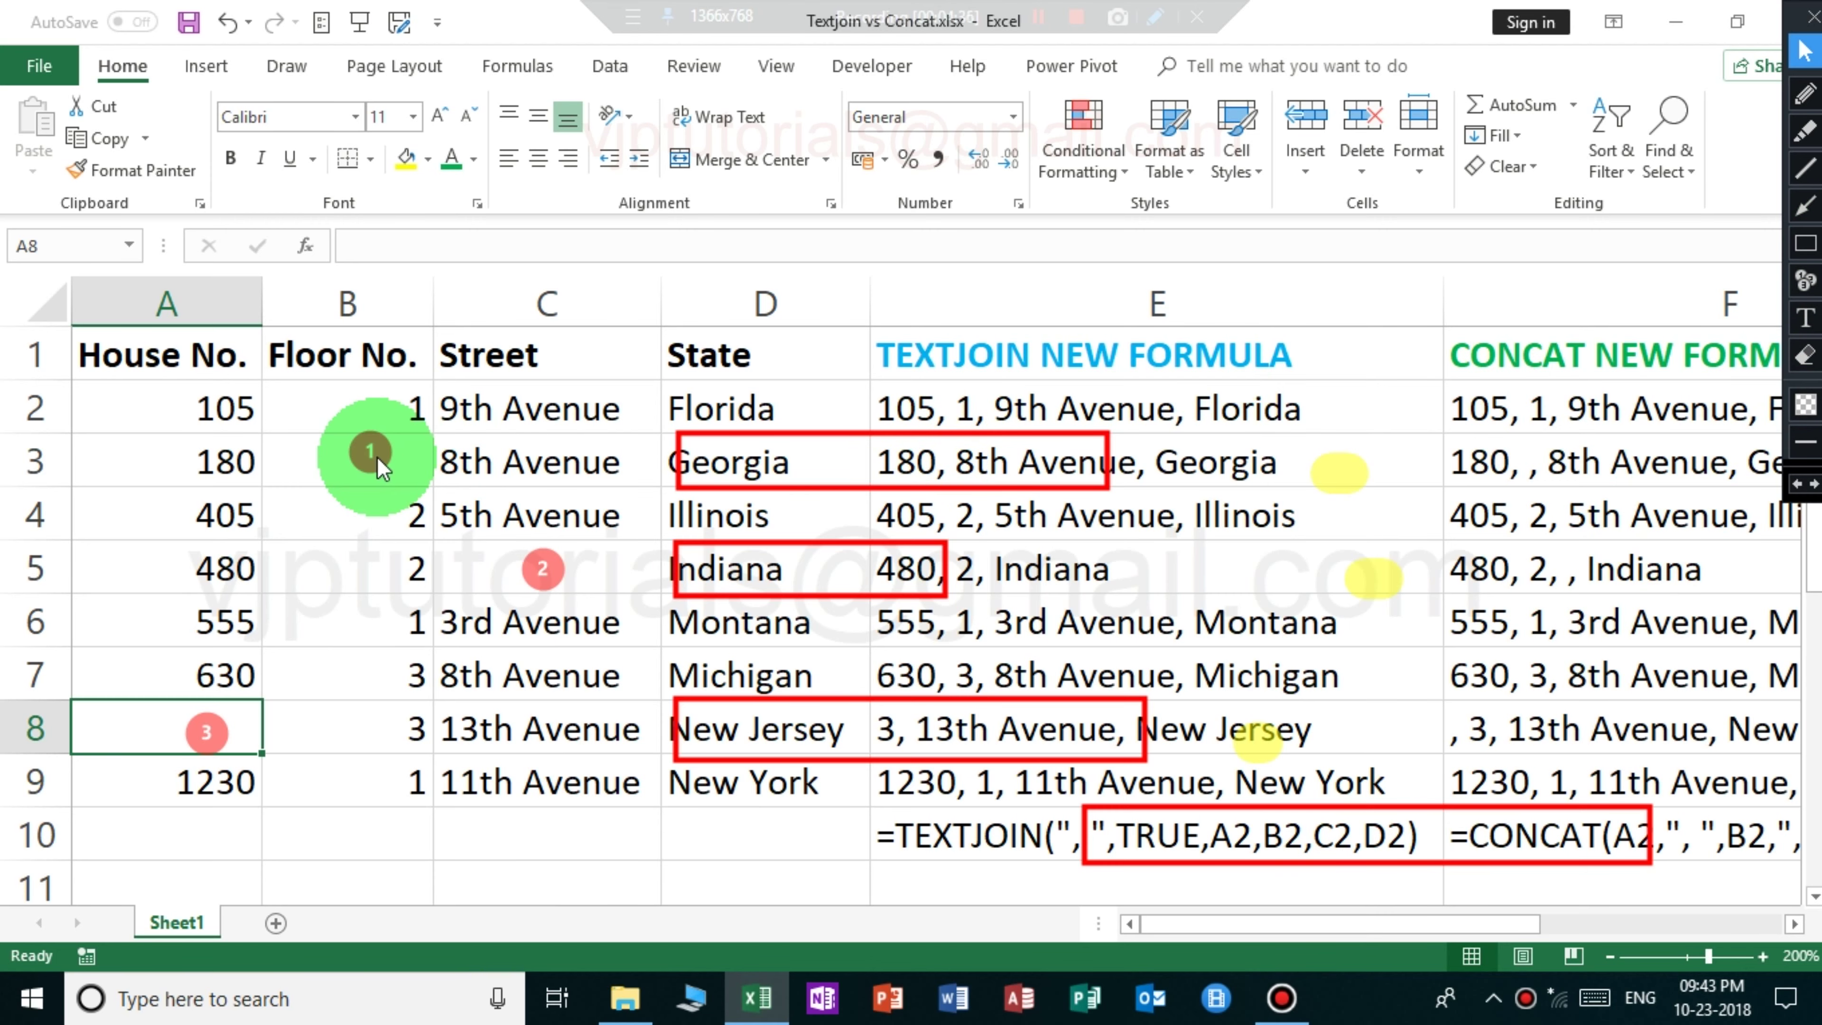
Clear the annotations and enter floor number 4 in B3
{"action": "left_click", "coordinate": [1814, 18]}
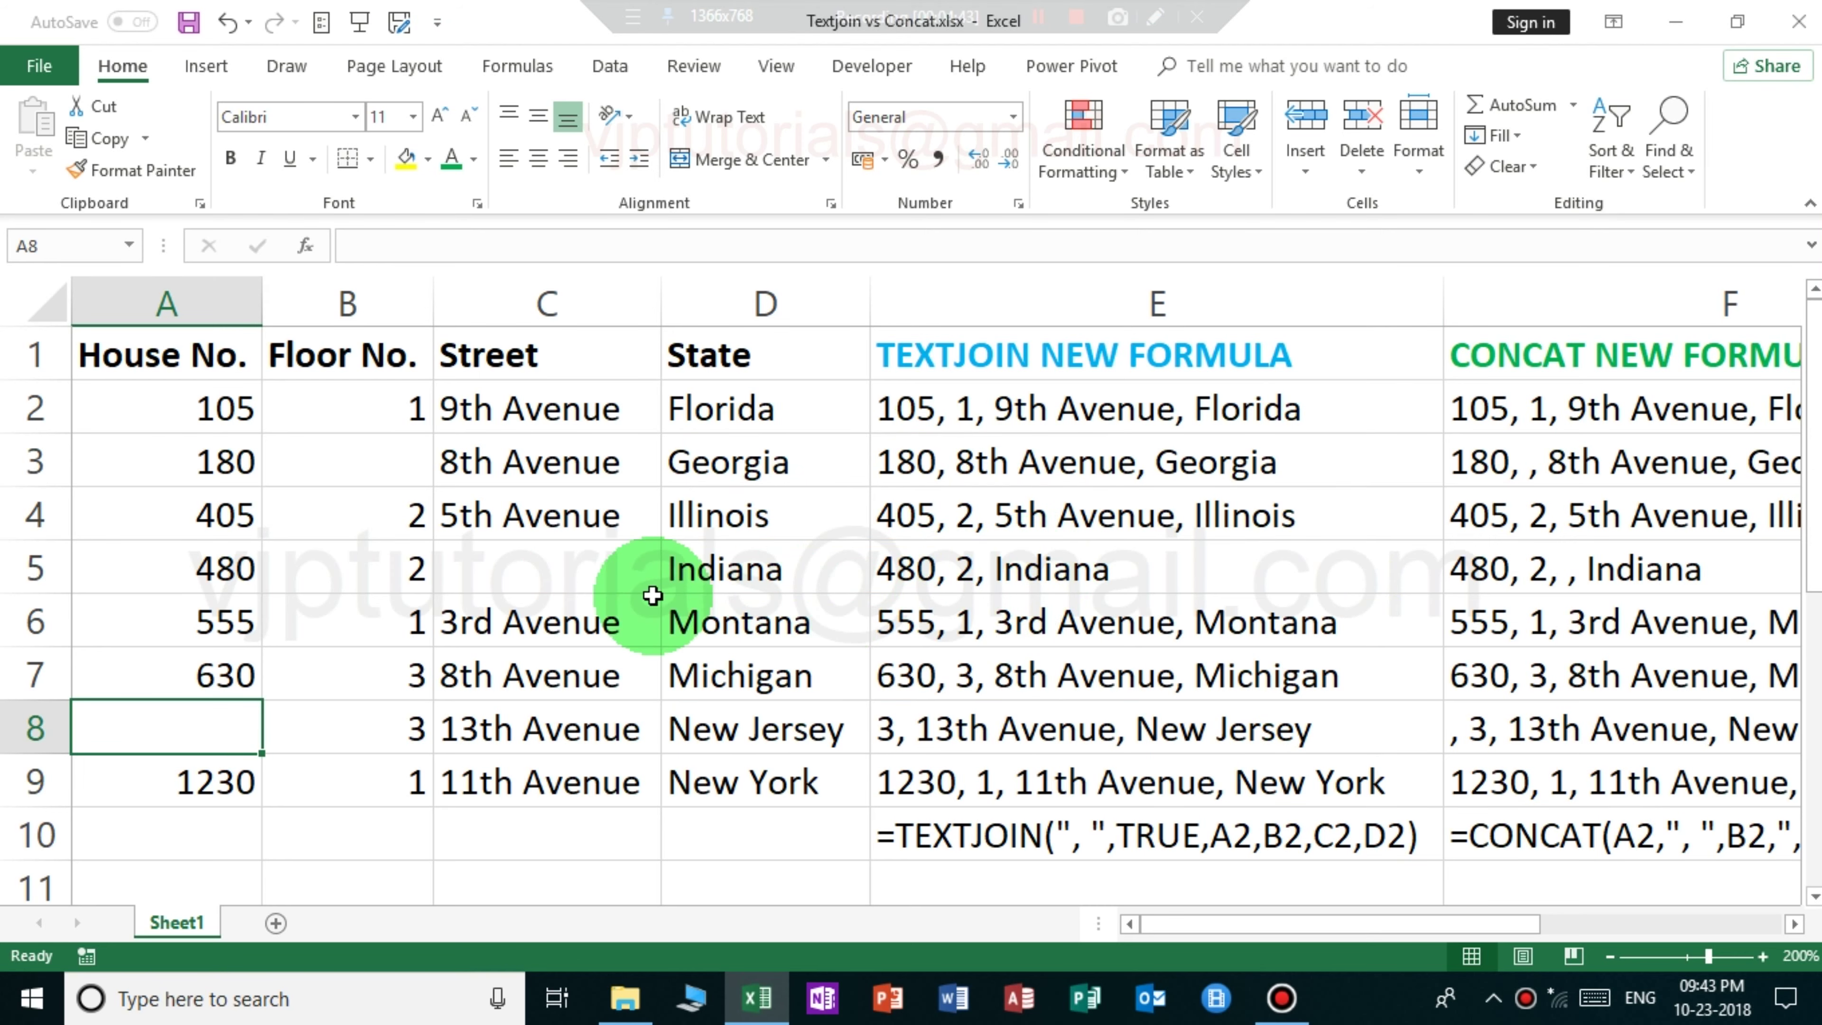
{"action": "left_click", "coordinate": [420, 460]}
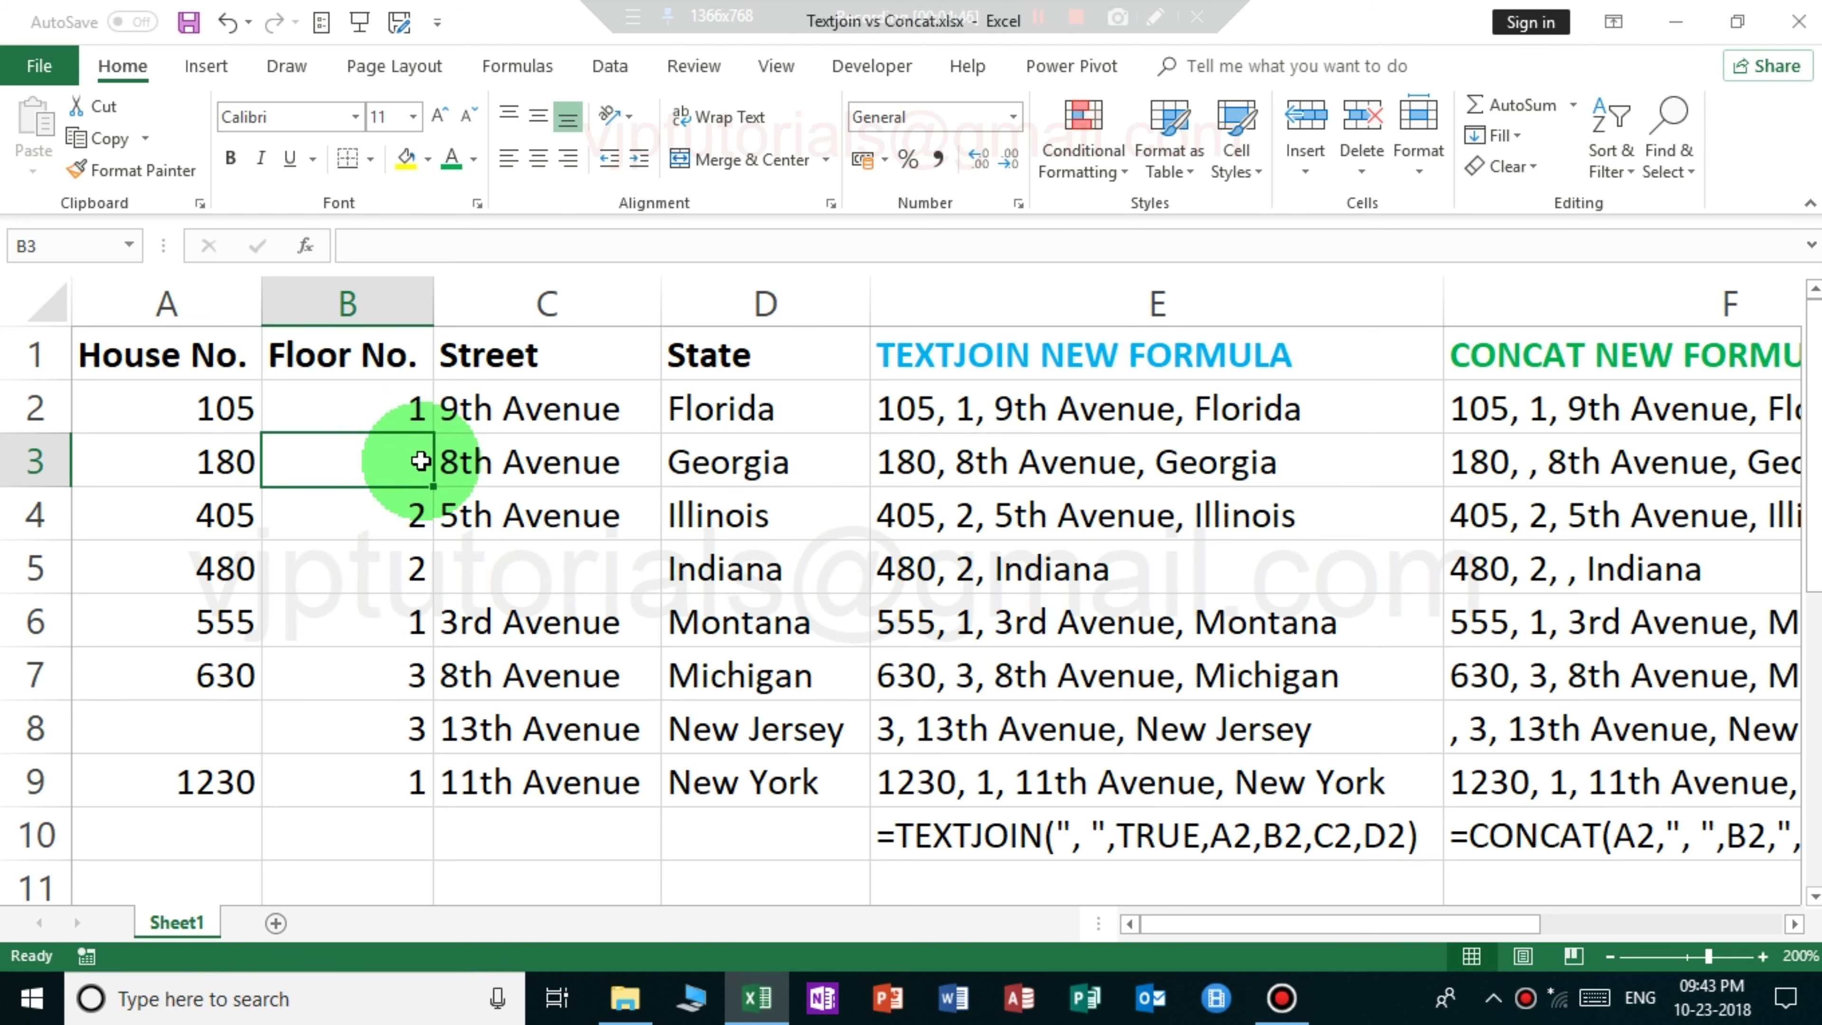
{"action": "type", "text": "4"}
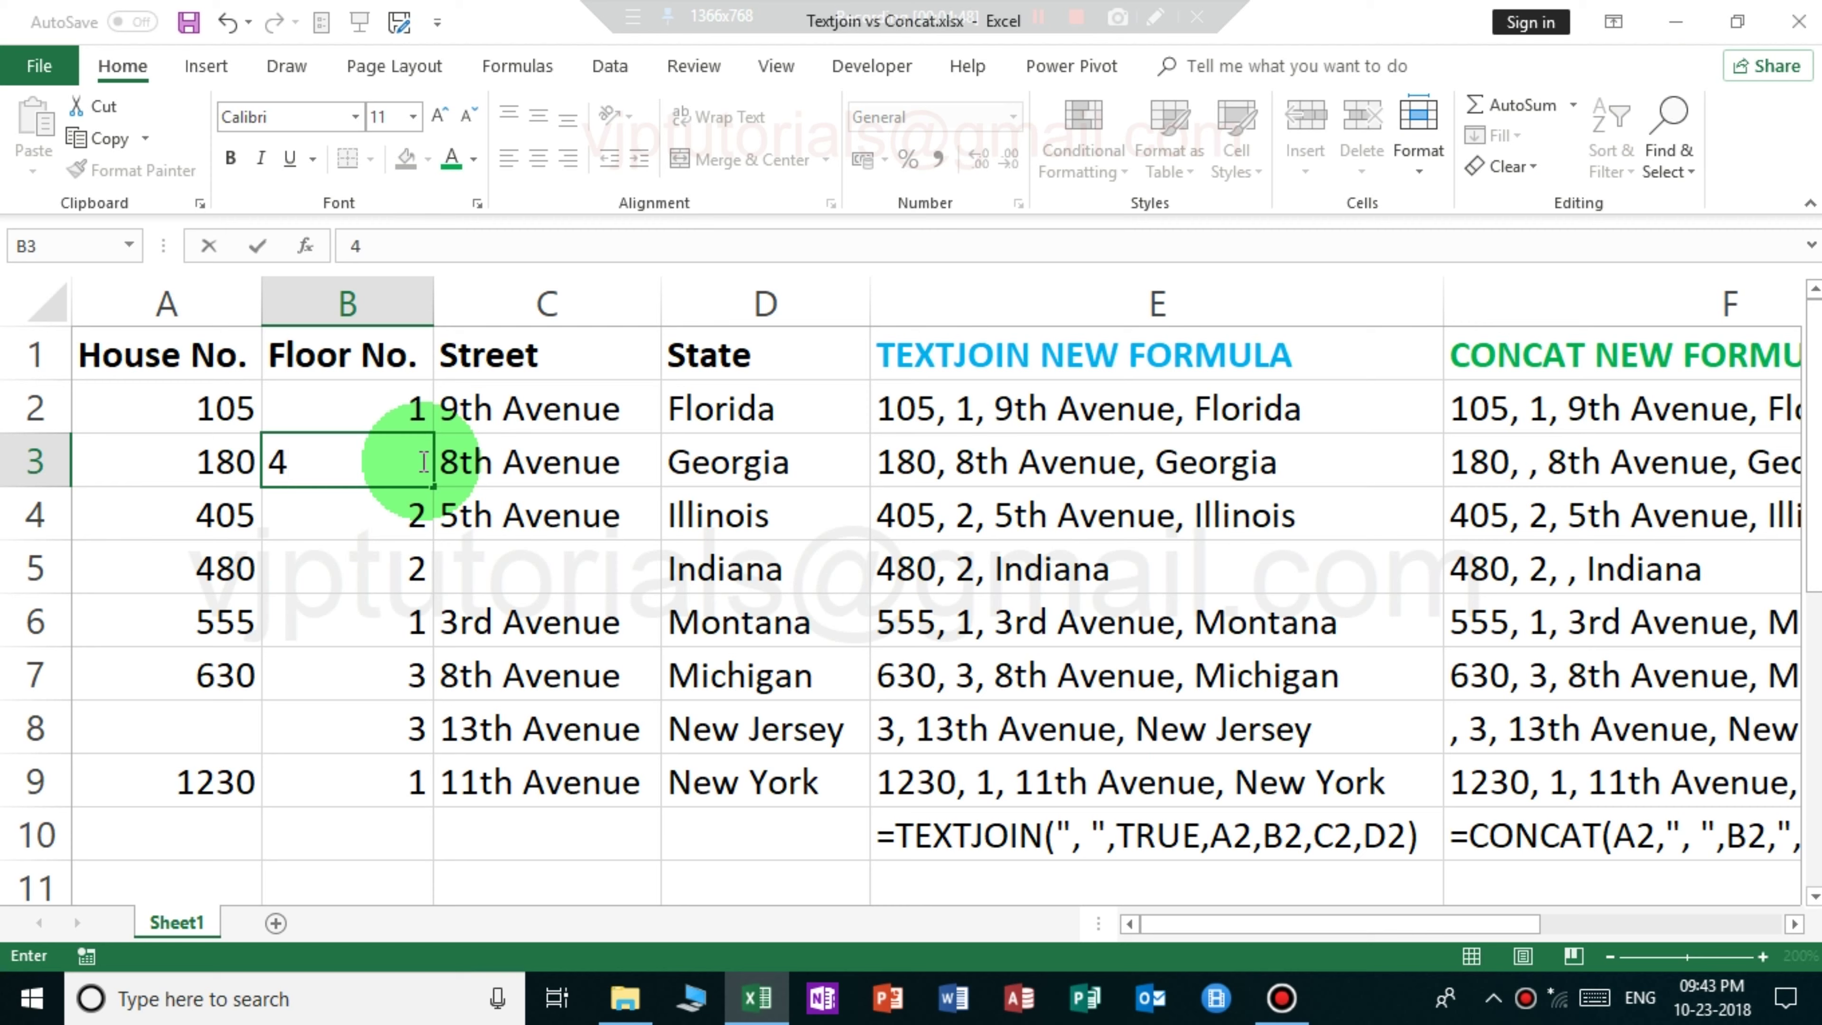
{"action": "key", "text": "Return"}
Copy 3rd Avenue from C6 into the blank street cell C5
{"action": "key", "text": "Down"}
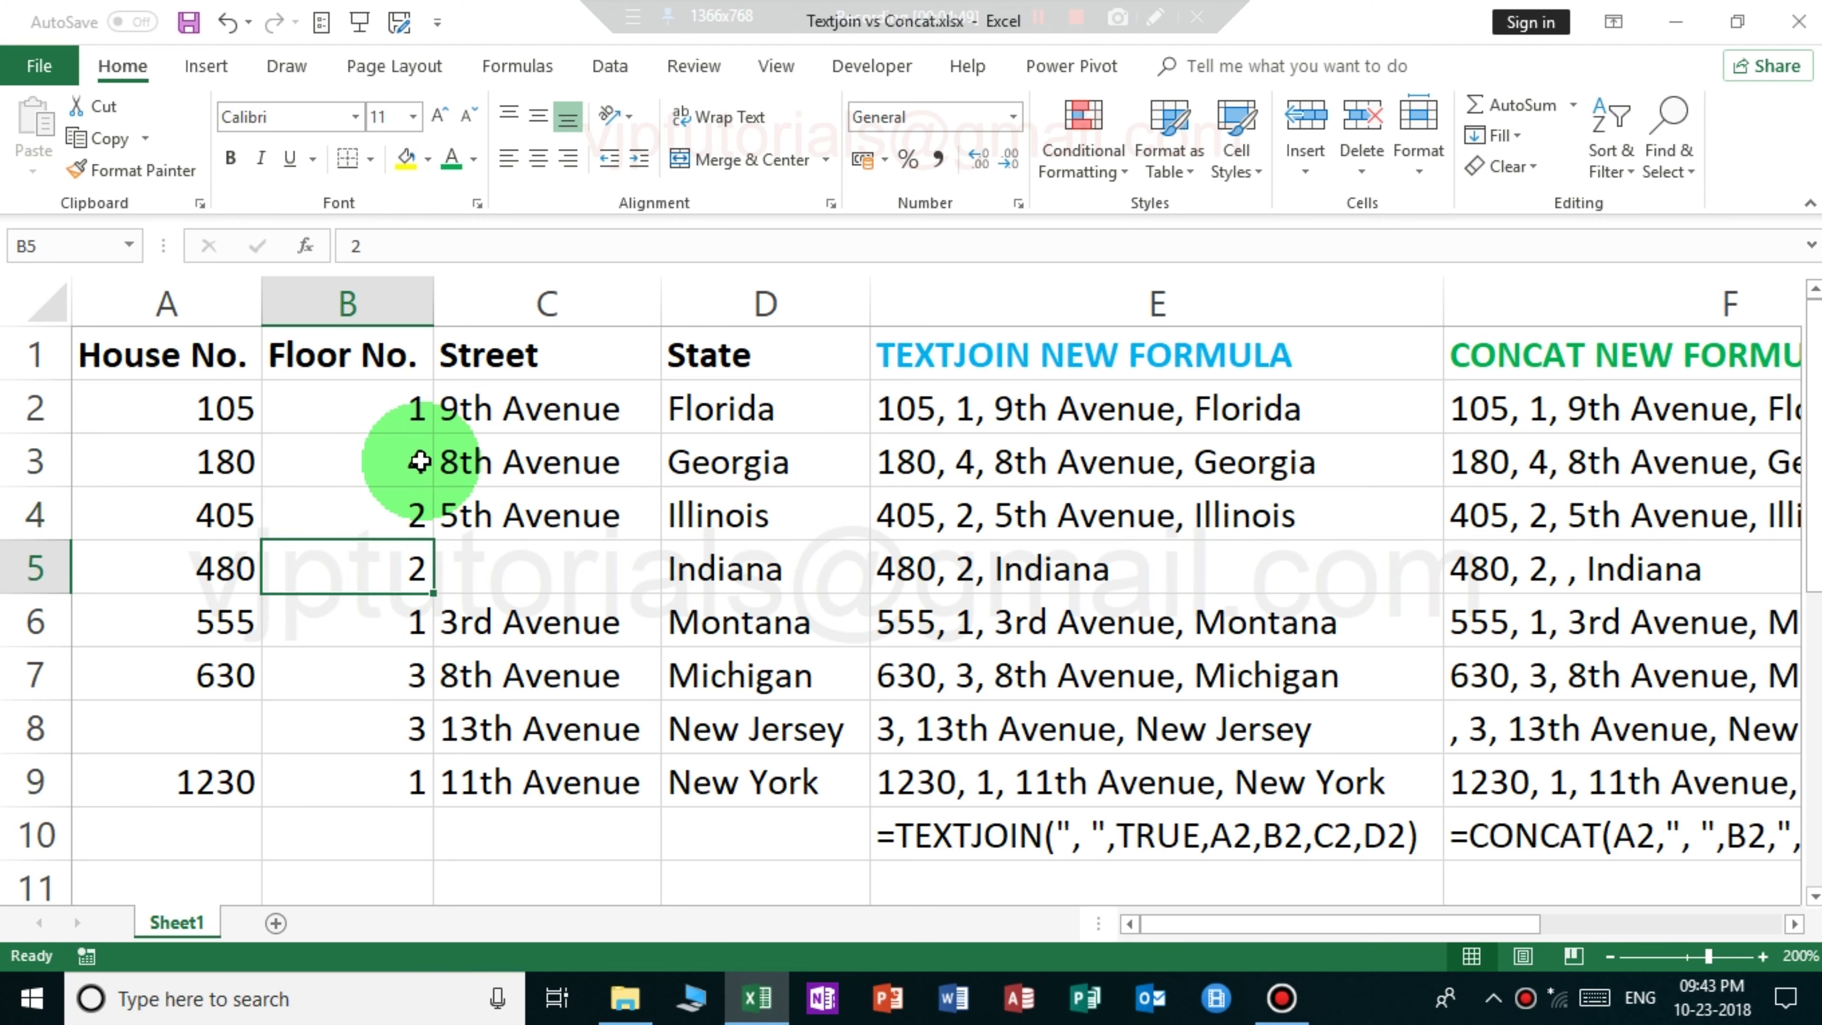
{"action": "key", "text": "Right"}
{"action": "key", "text": "Up"}
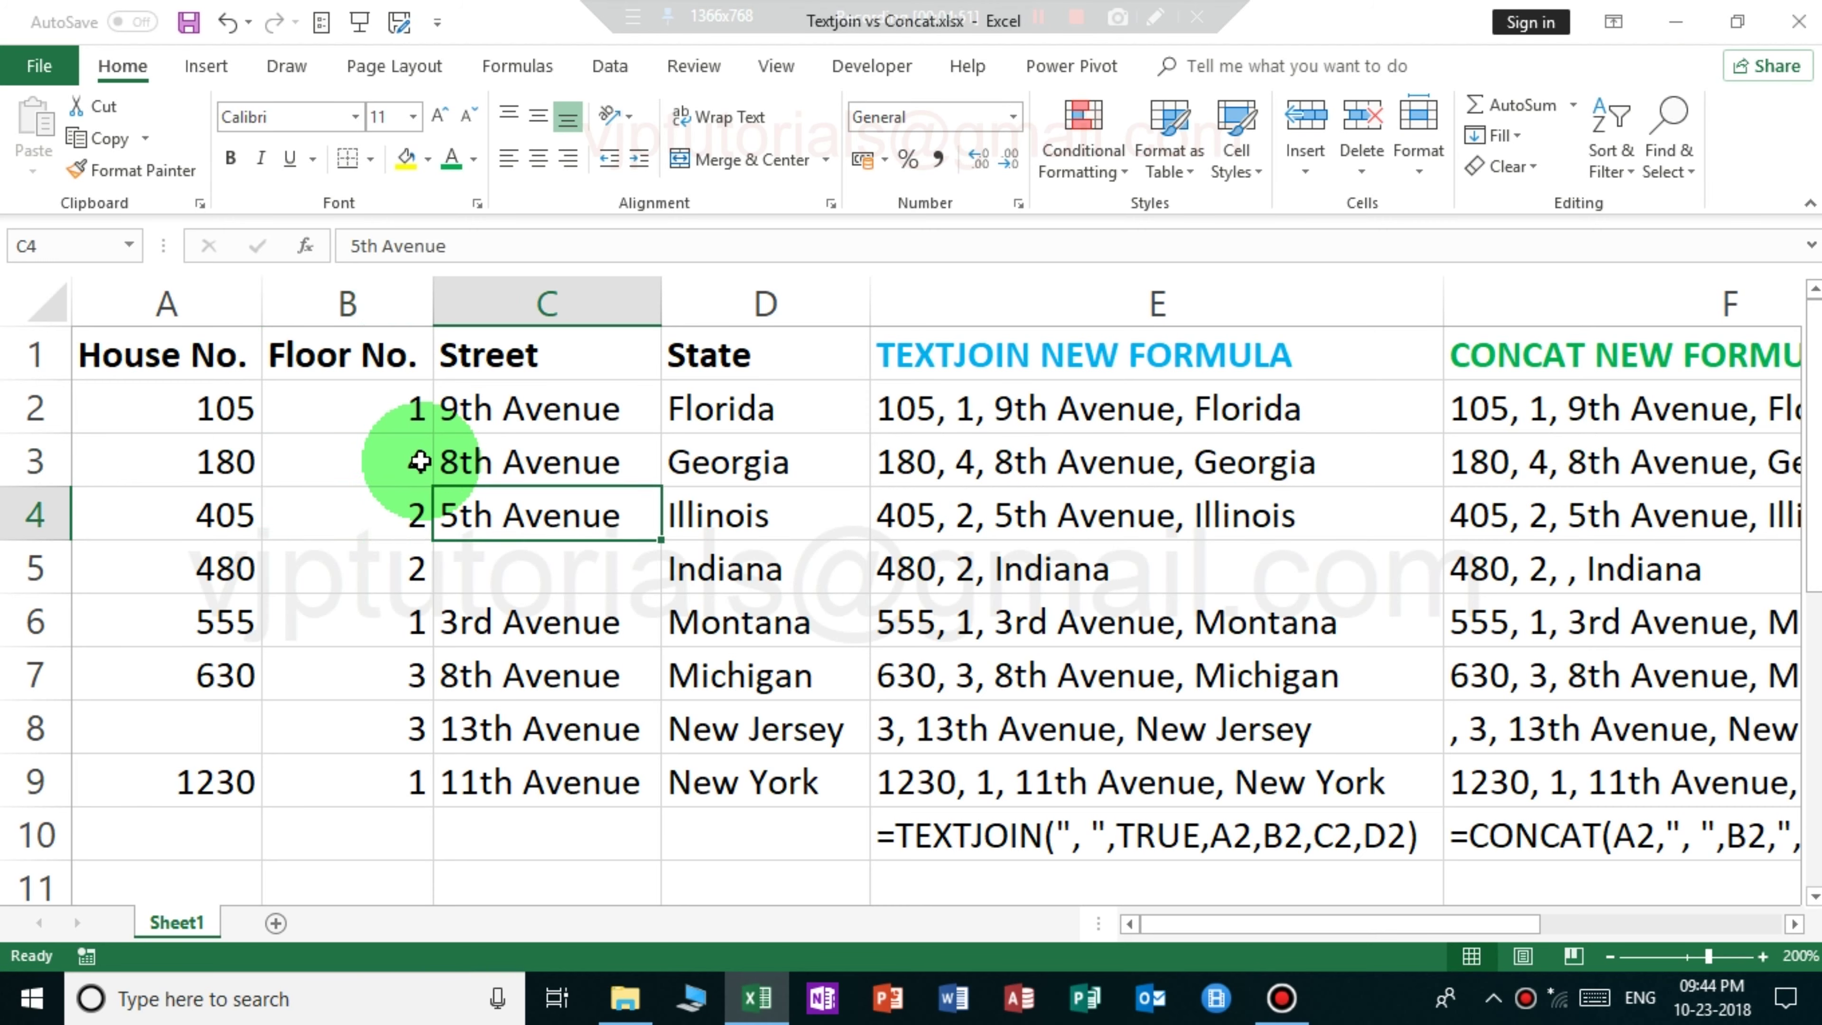
{"action": "key", "text": "Down"}
Enter 850 as the house number in A8 and check E8's result
{"action": "key", "text": "Down"}
{"action": "key", "text": "ctrl+c"}
{"action": "key", "text": "Up"}
{"action": "key", "text": "ctrl+v"}
{"action": "key", "text": "Left"}
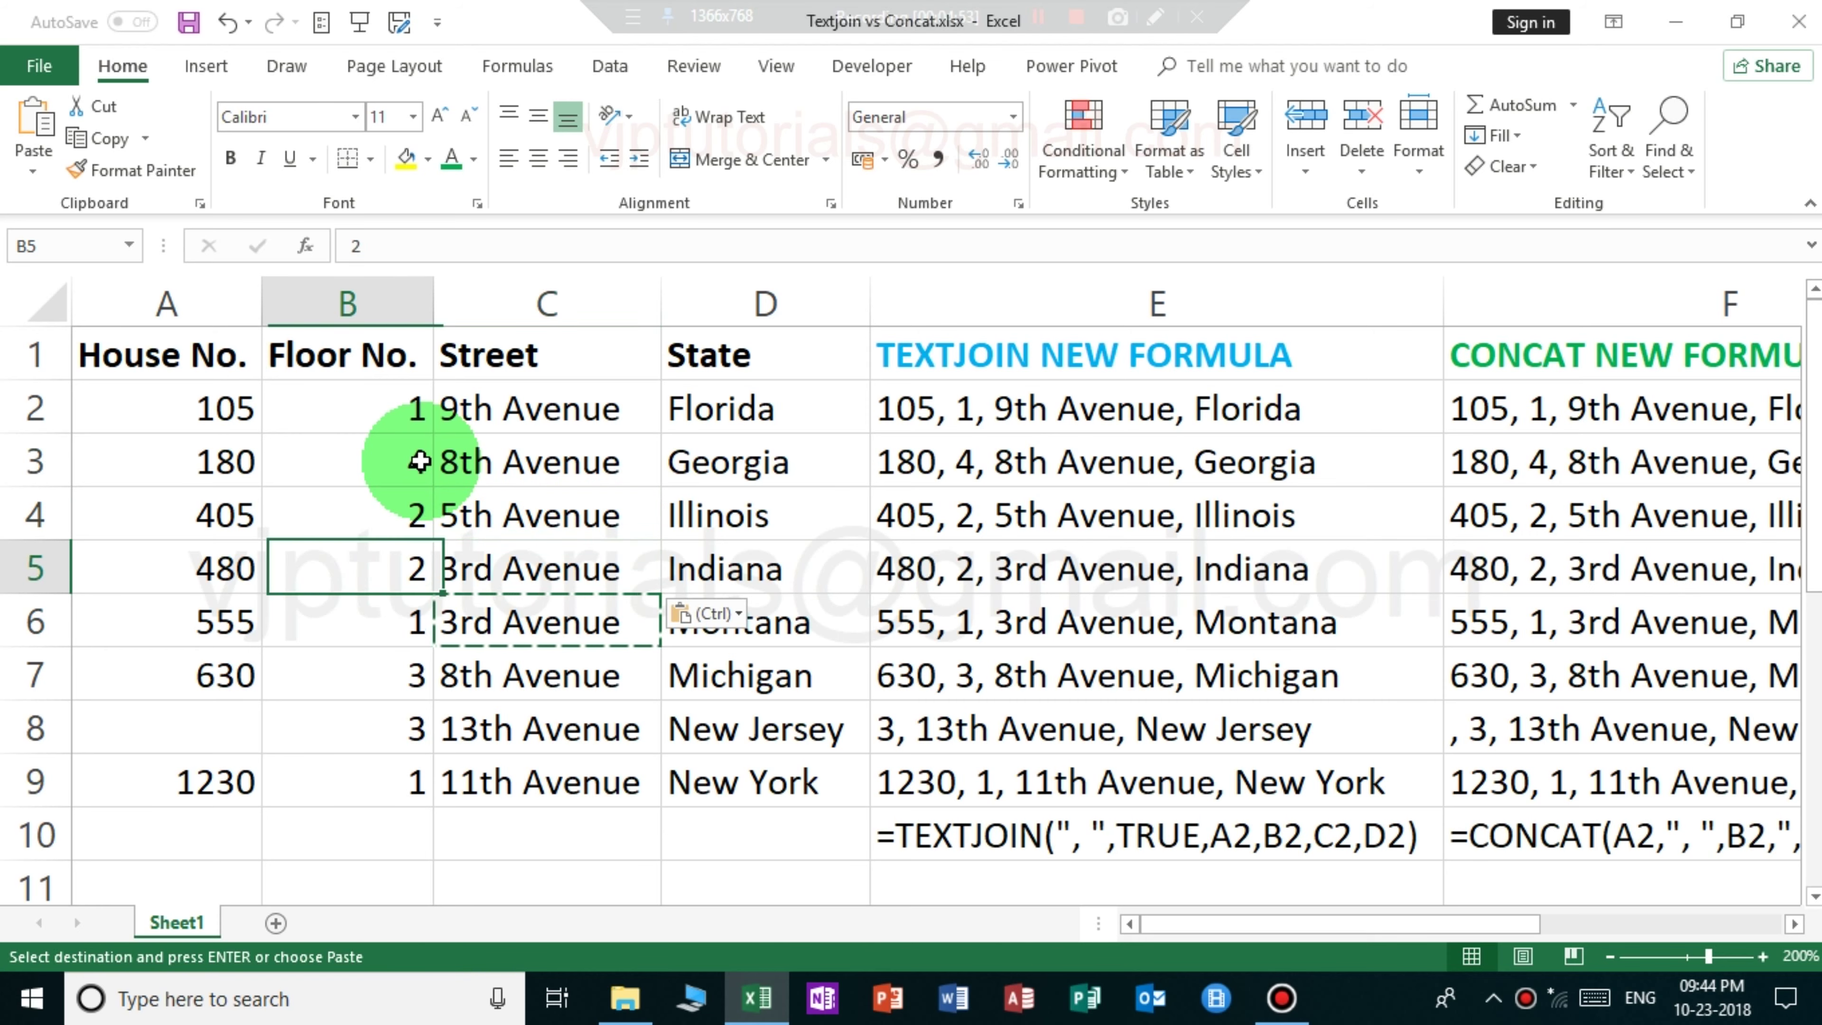
{"action": "key", "text": "Left"}
{"action": "key", "text": "Down"}
{"action": "key", "text": "Down"}
{"action": "key", "text": "Down"}
{"action": "type", "text": "85"}
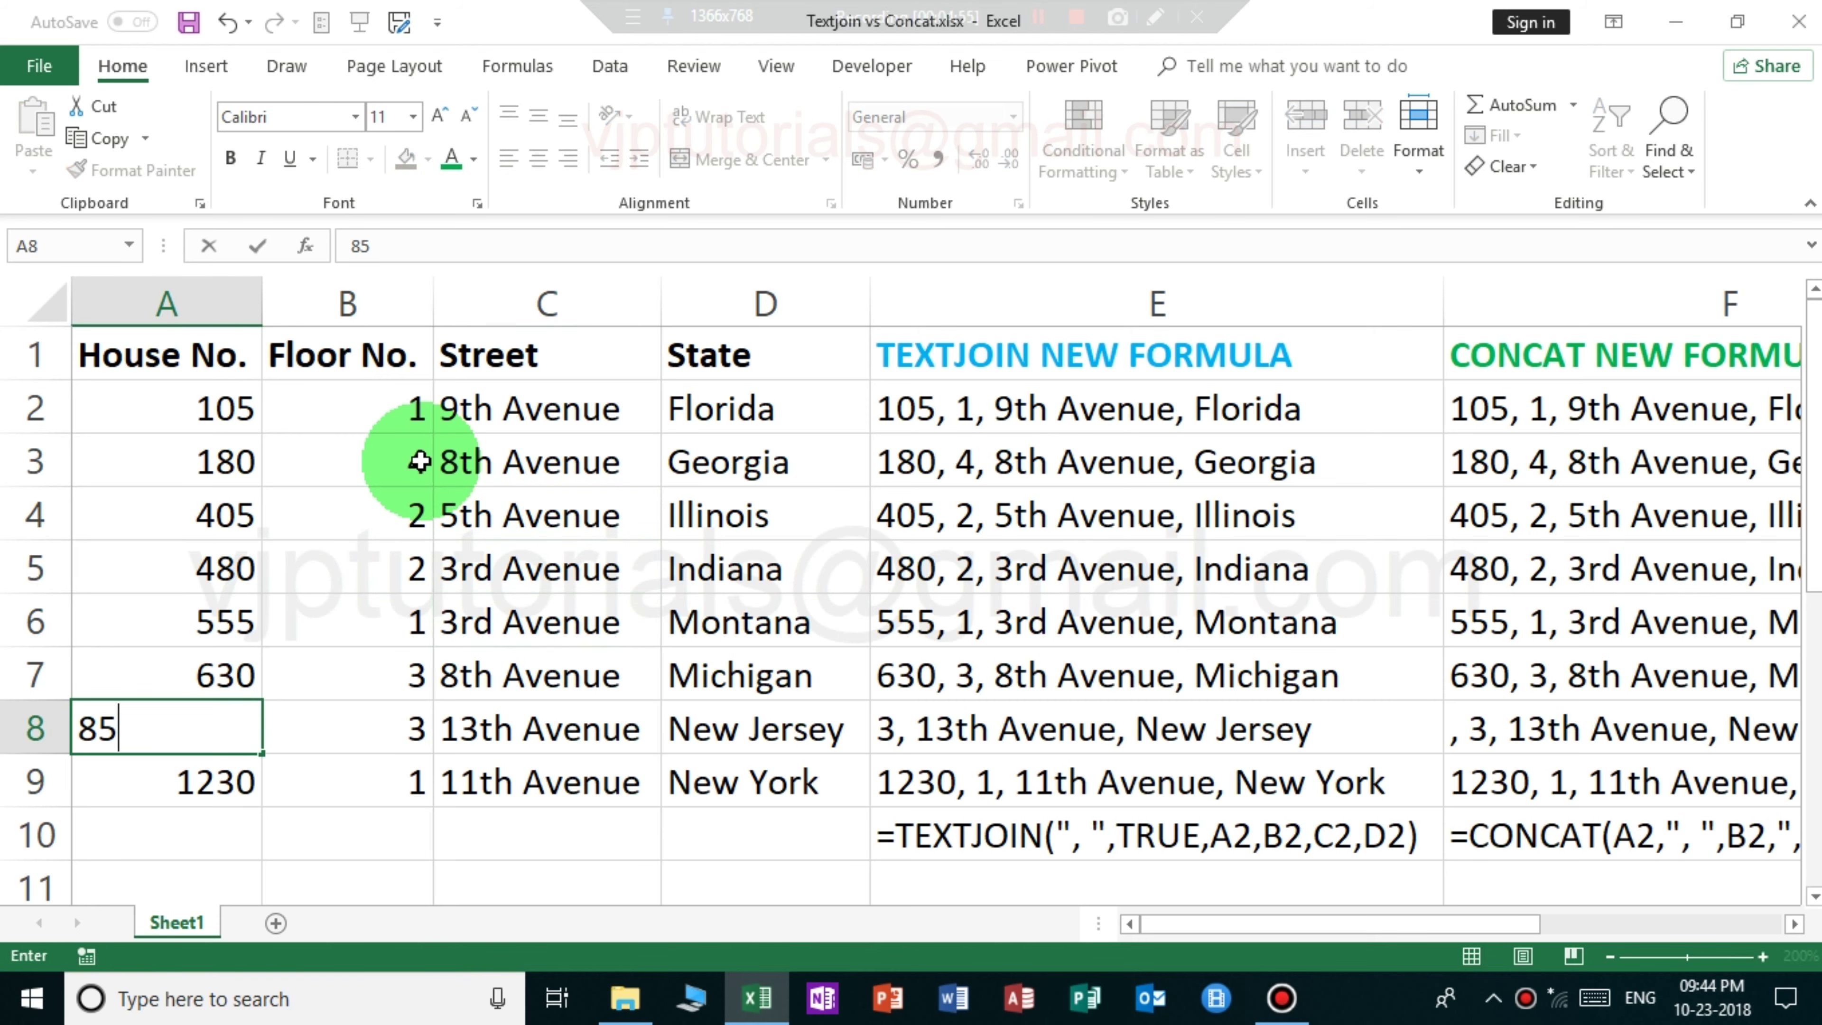
{"action": "key", "text": "Tab"}
{"action": "key", "text": "Tab"}
{"action": "key", "text": "Tab"}
{"action": "key", "text": "Tab"}
{"action": "key", "text": "Tab"}
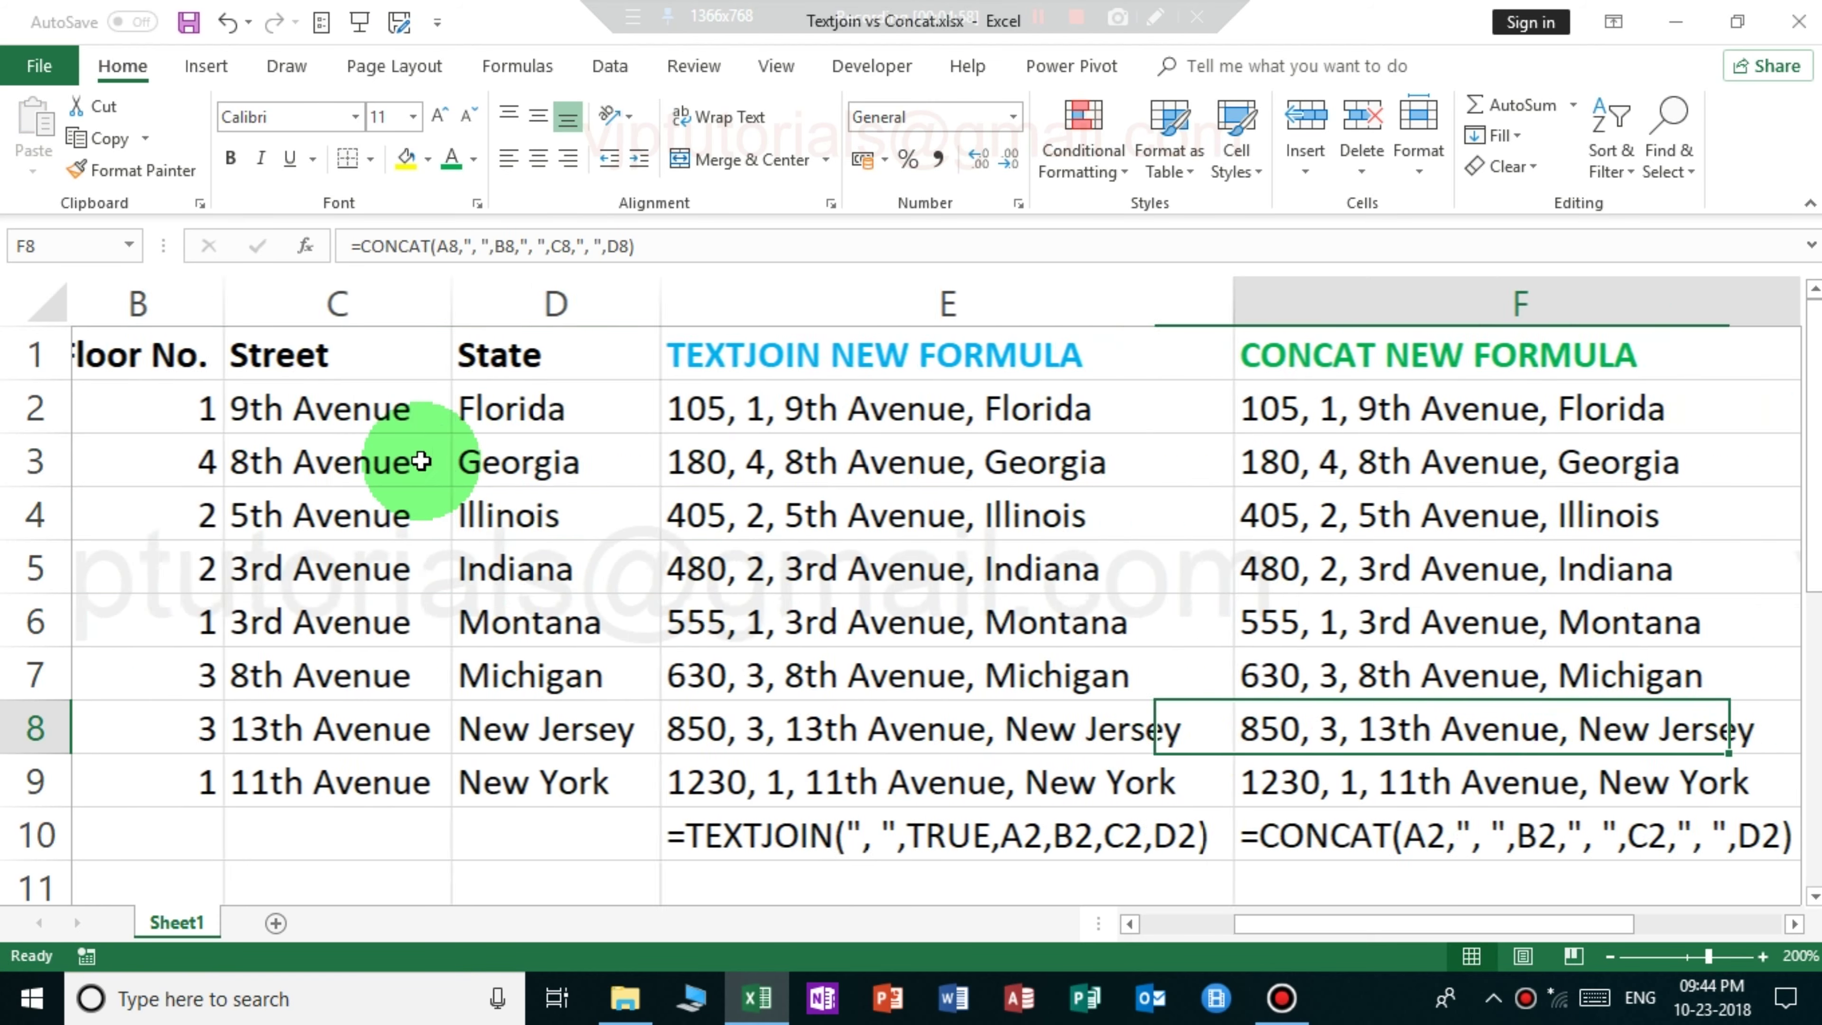
{"action": "key", "text": "Tab"}
{"action": "key", "text": "Left"}
{"action": "key", "text": "Left"}
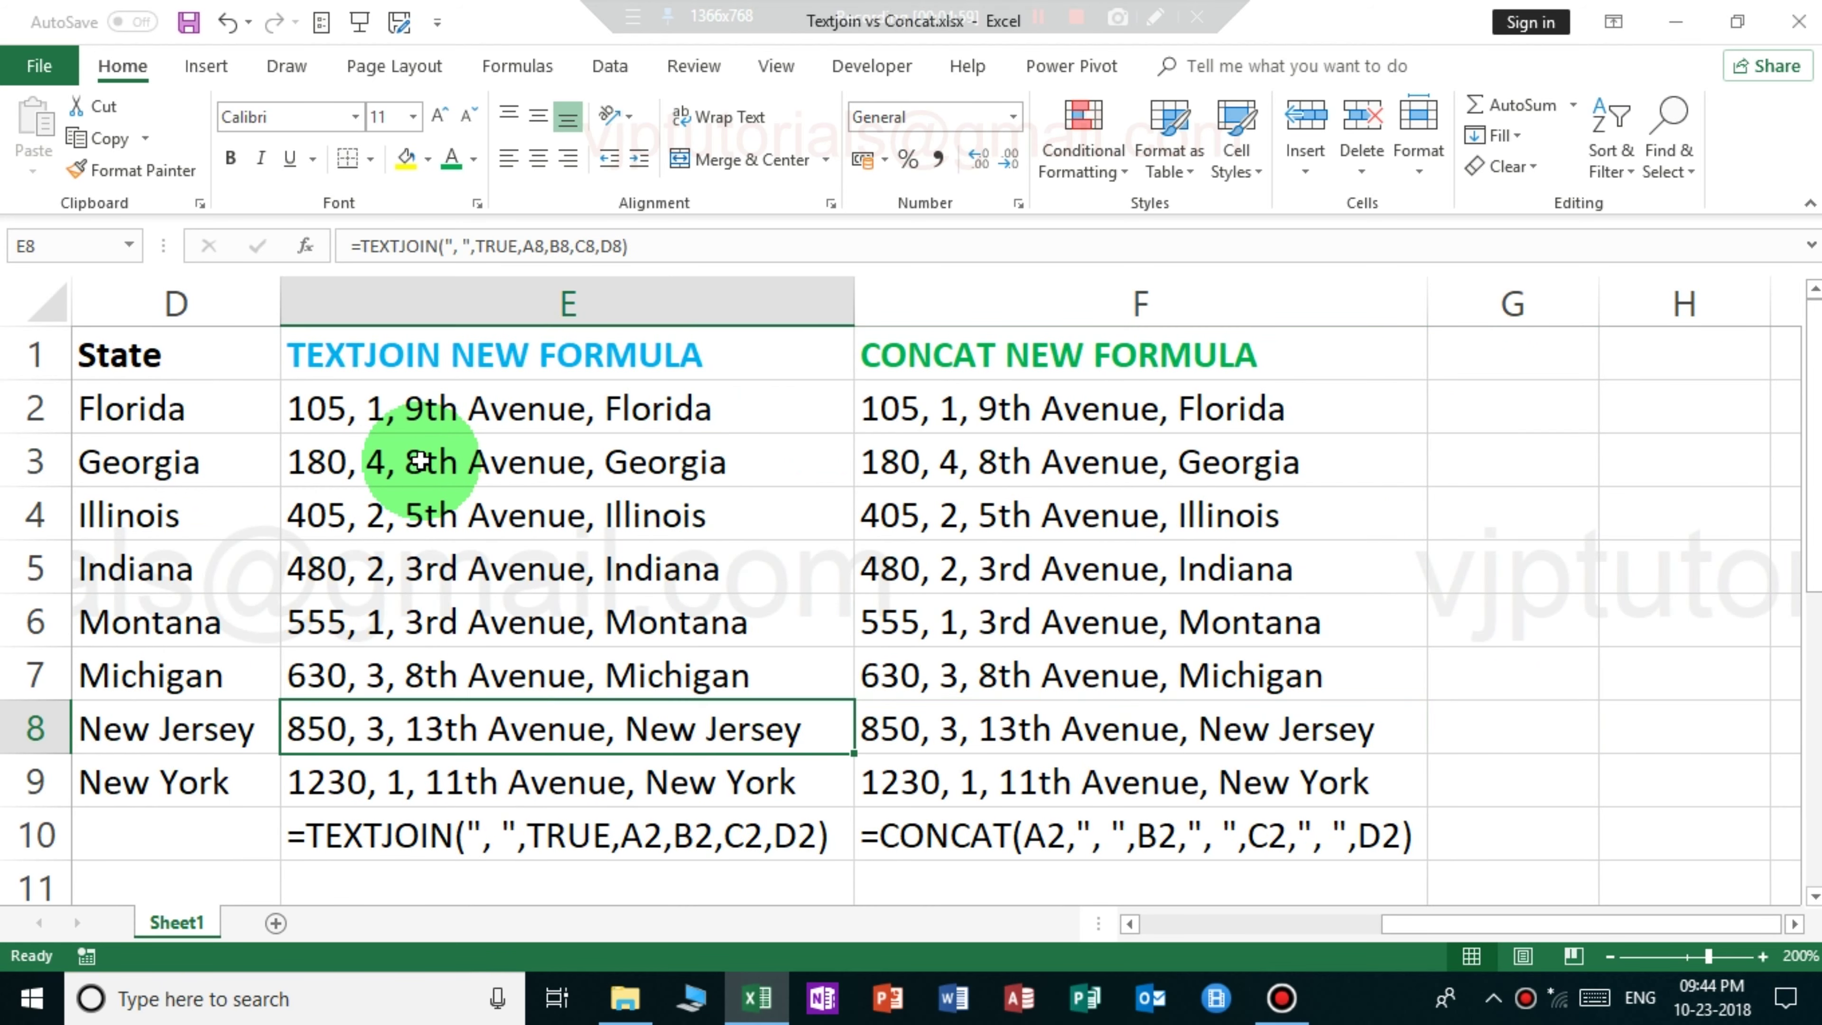